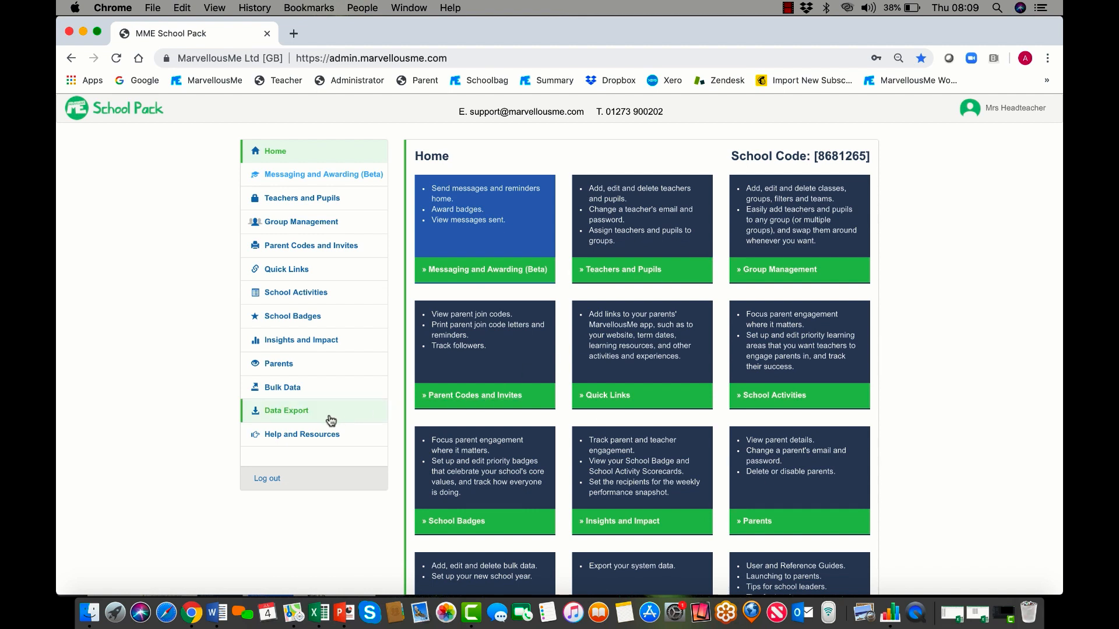
Open Help and Resources and find the Admin resources on the Schoolbag page
click(308, 437)
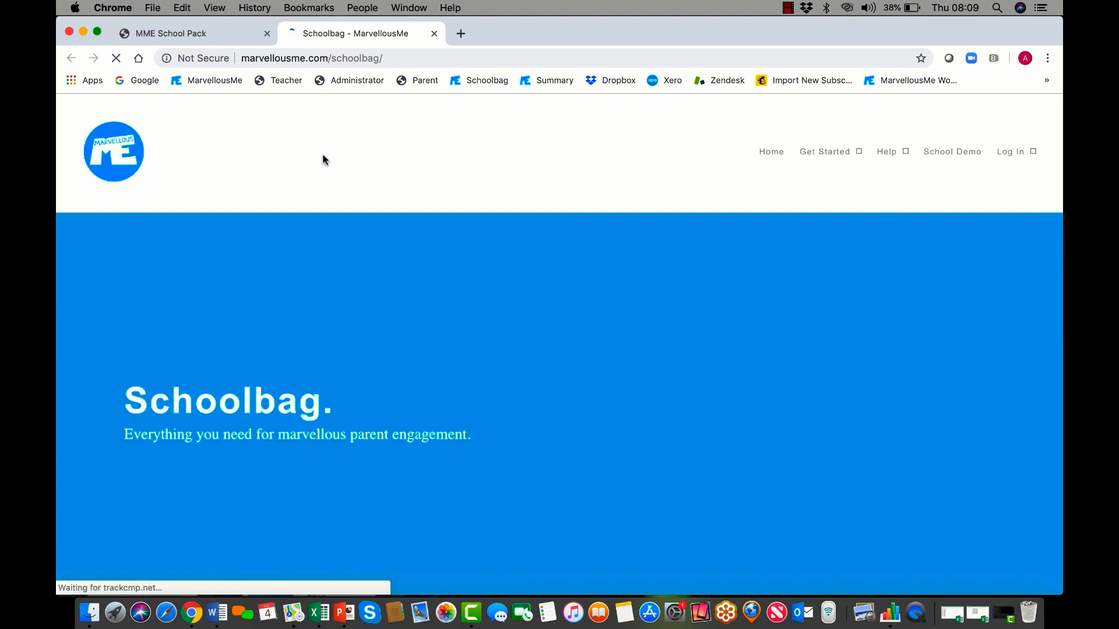
scroll(476, 391, down, 5)
scroll(475, 392, down, 2)
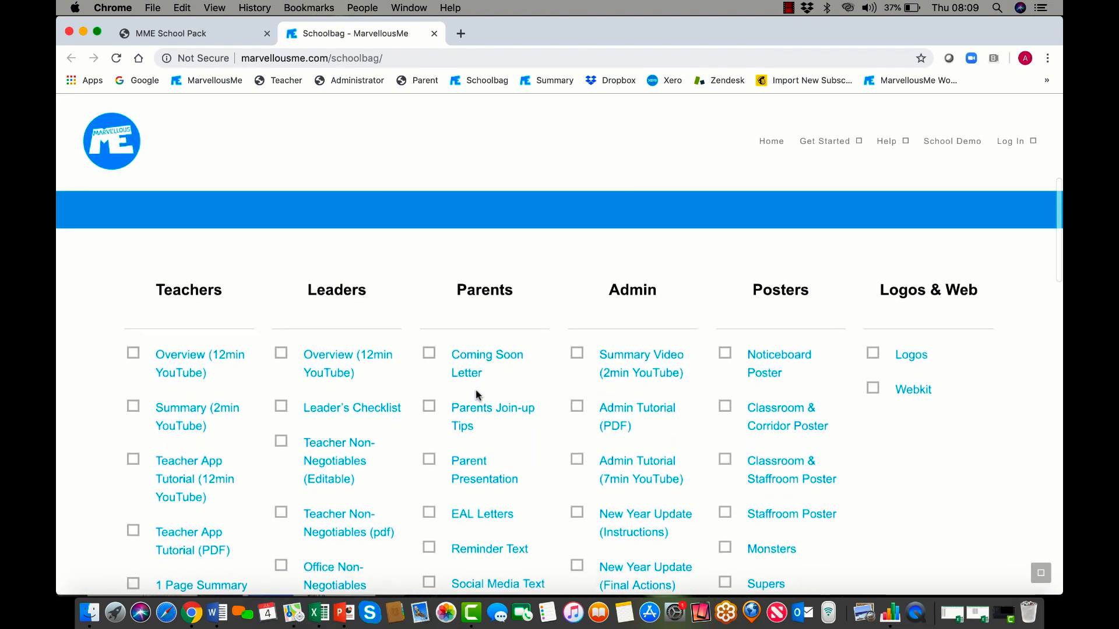
Open the Admin Tutorial (PDF), review its slides on downloading and preparing the Bulk Data file, and close it
click(644, 399)
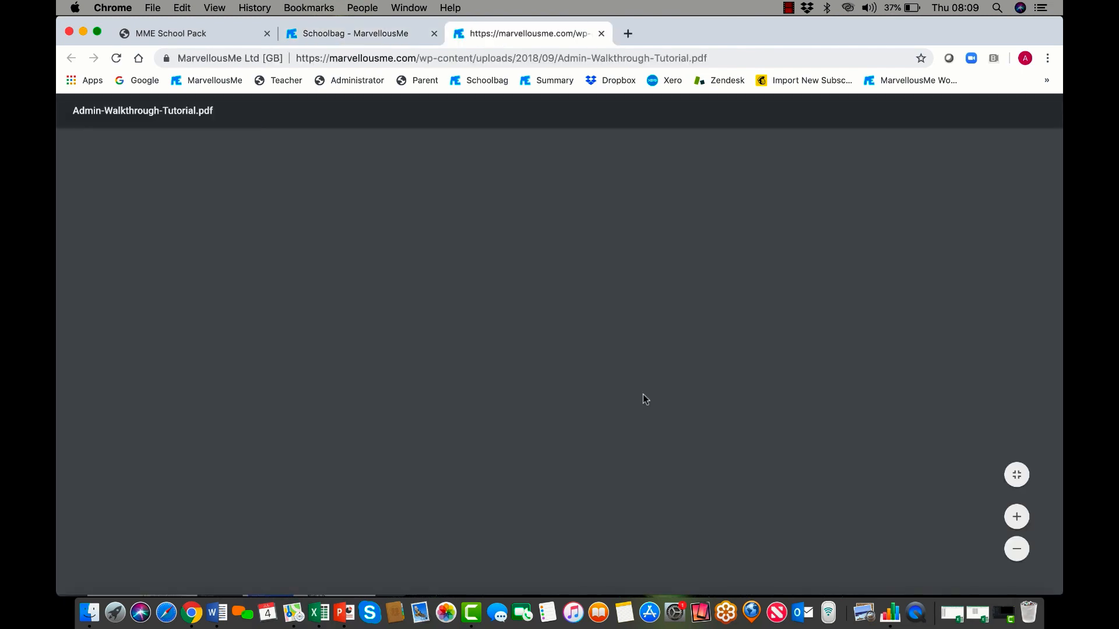
scroll(642, 394, down, 10)
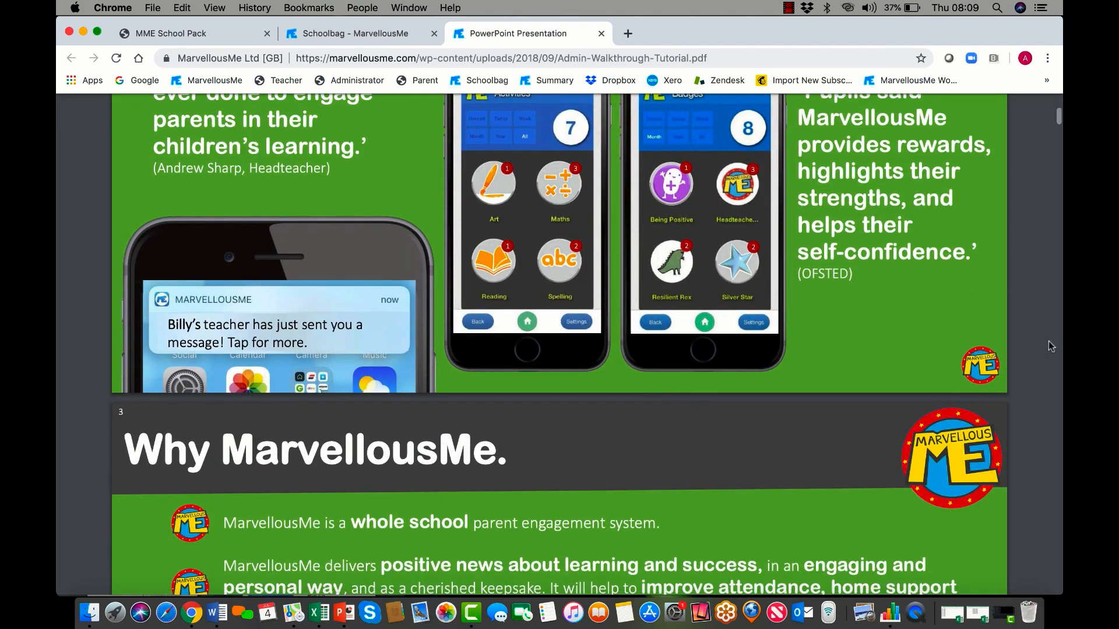
click(991, 364)
click(313, 366)
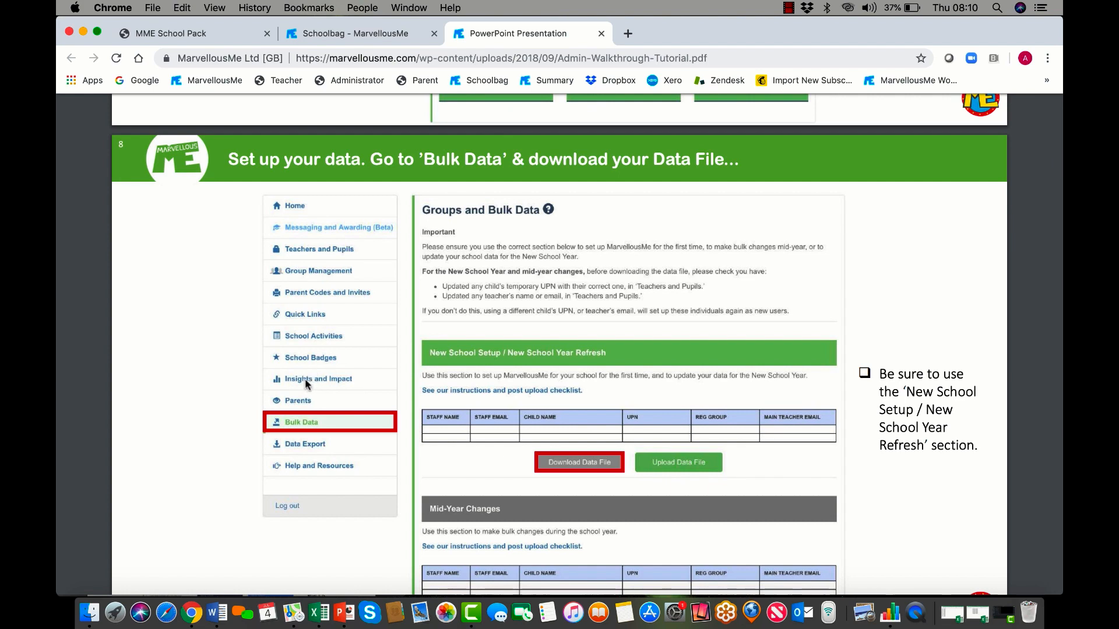
scroll(305, 385, down, 5)
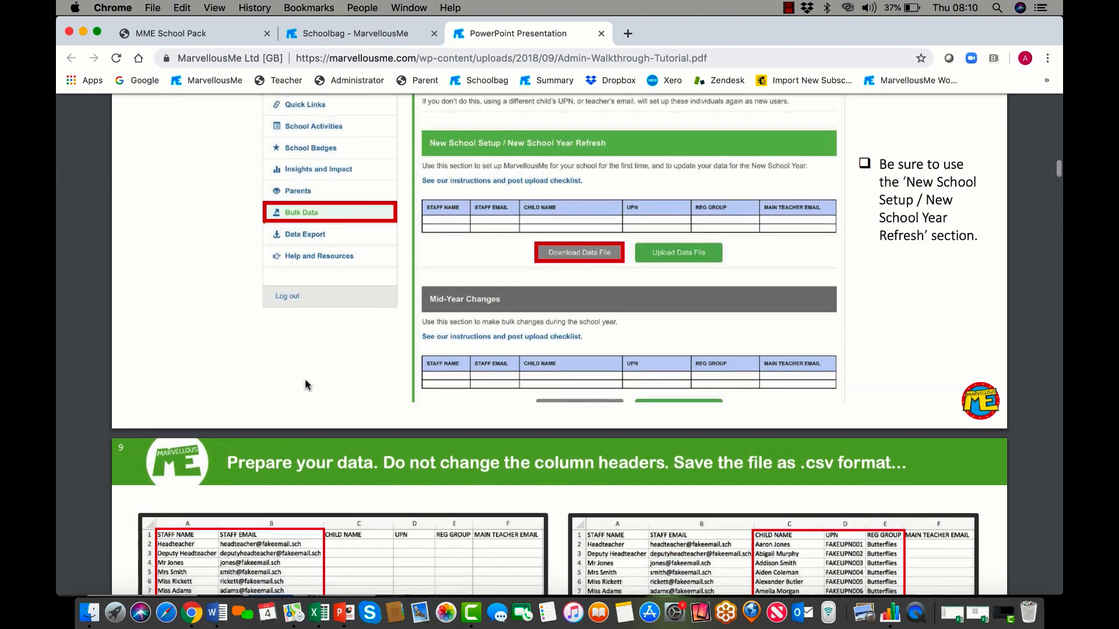
scroll(306, 382, down, 5)
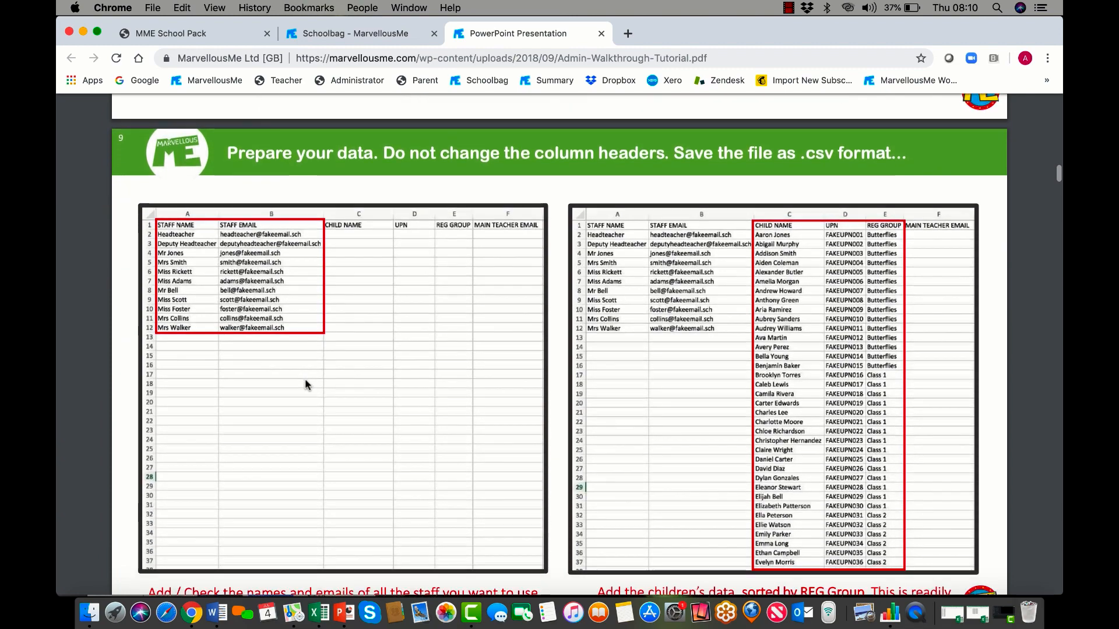
scroll(305, 378, down, 2)
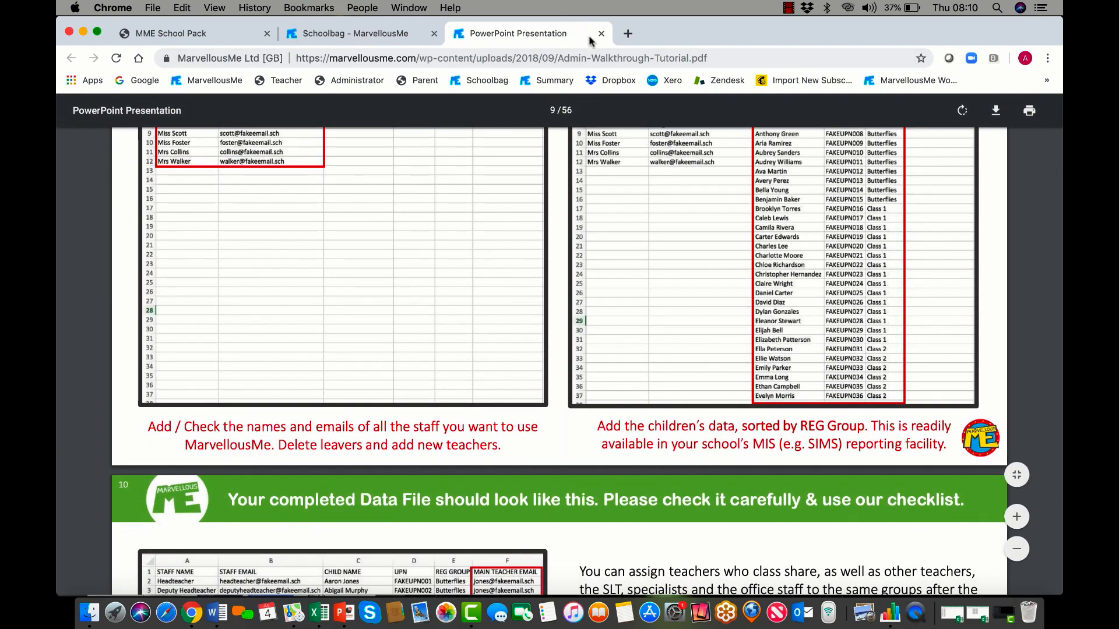
click(600, 34)
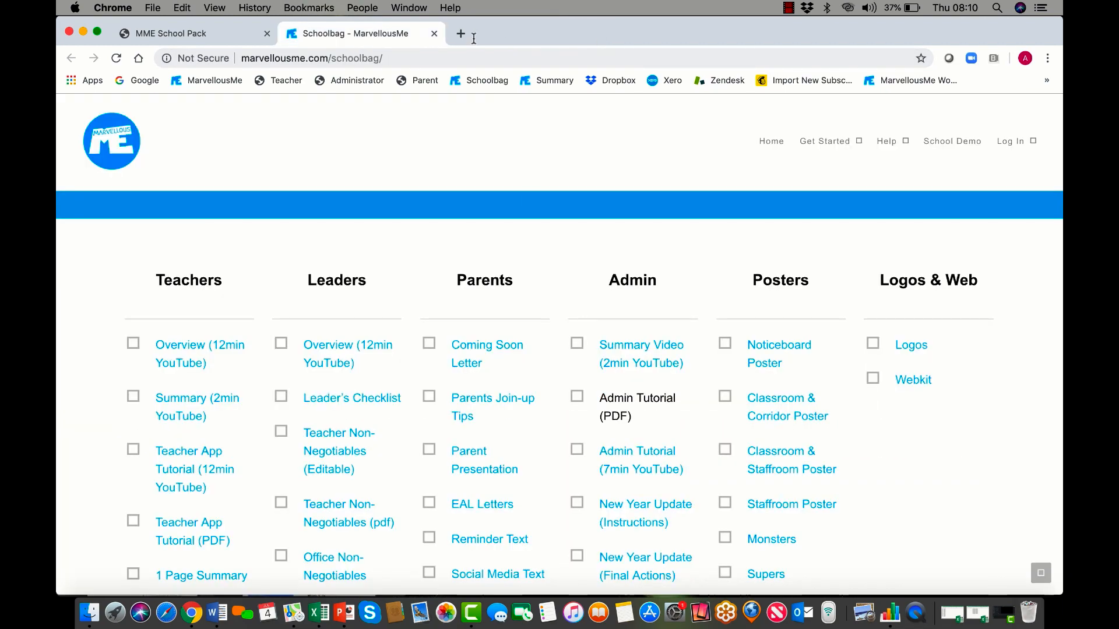
Open the New Year Update (Instructions) and read through the data preparation guidance to the MarvellousMe New Year Checklist
scroll(629, 496, down, 1)
click(632, 465)
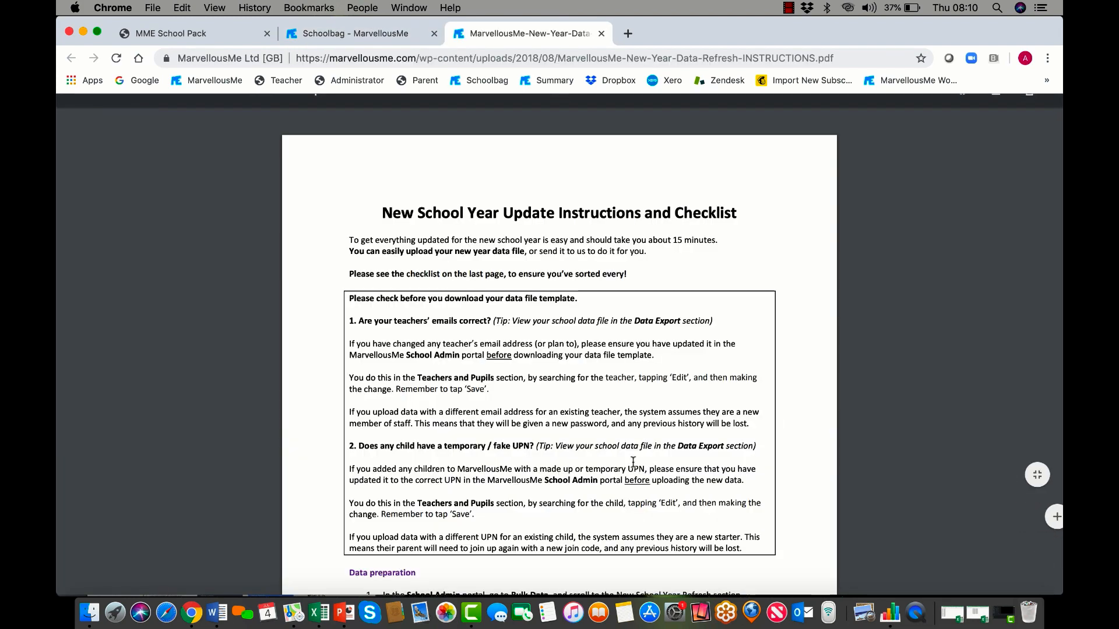
scroll(633, 465, down, 5)
scroll(634, 462, down, 13)
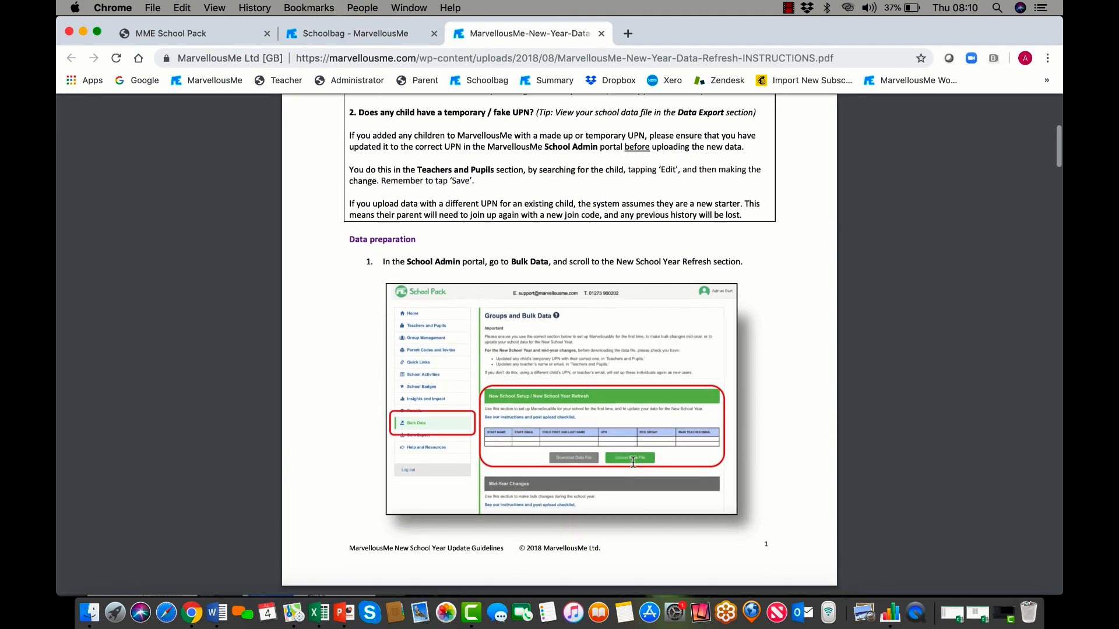
scroll(633, 462, down, 15)
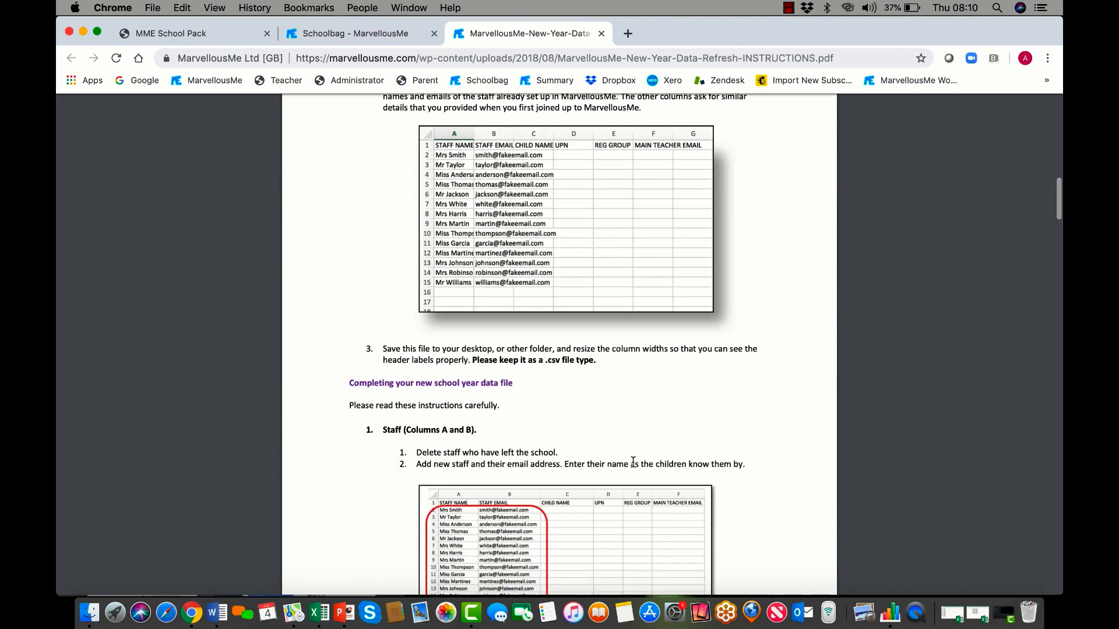
scroll(633, 462, down, 16)
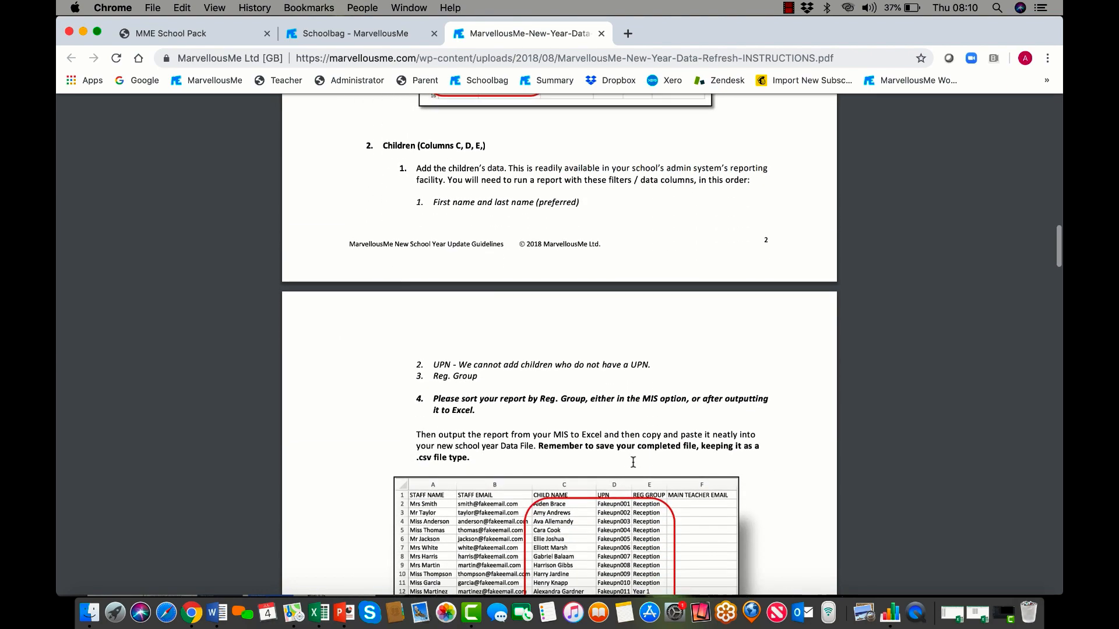
scroll(633, 462, down, 14)
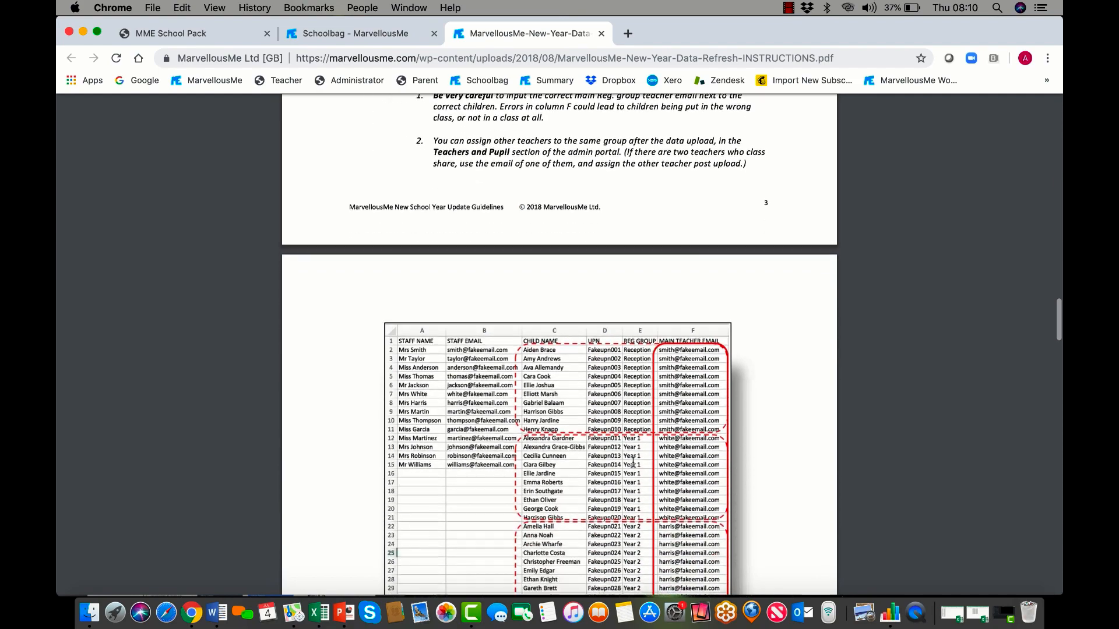
scroll(633, 462, down, 15)
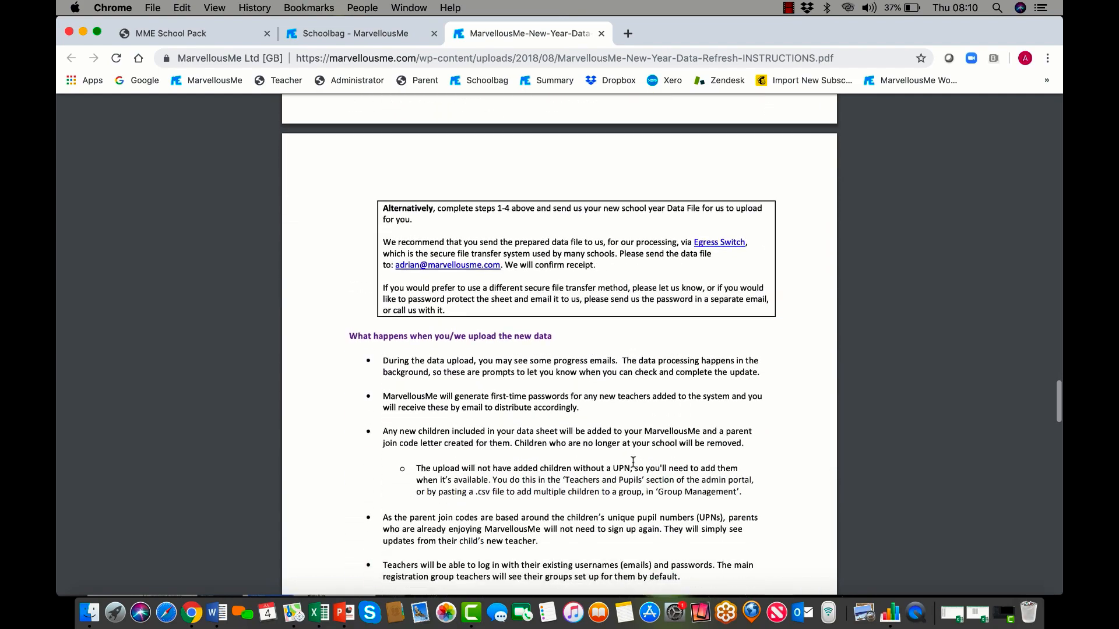
scroll(633, 462, down, 15)
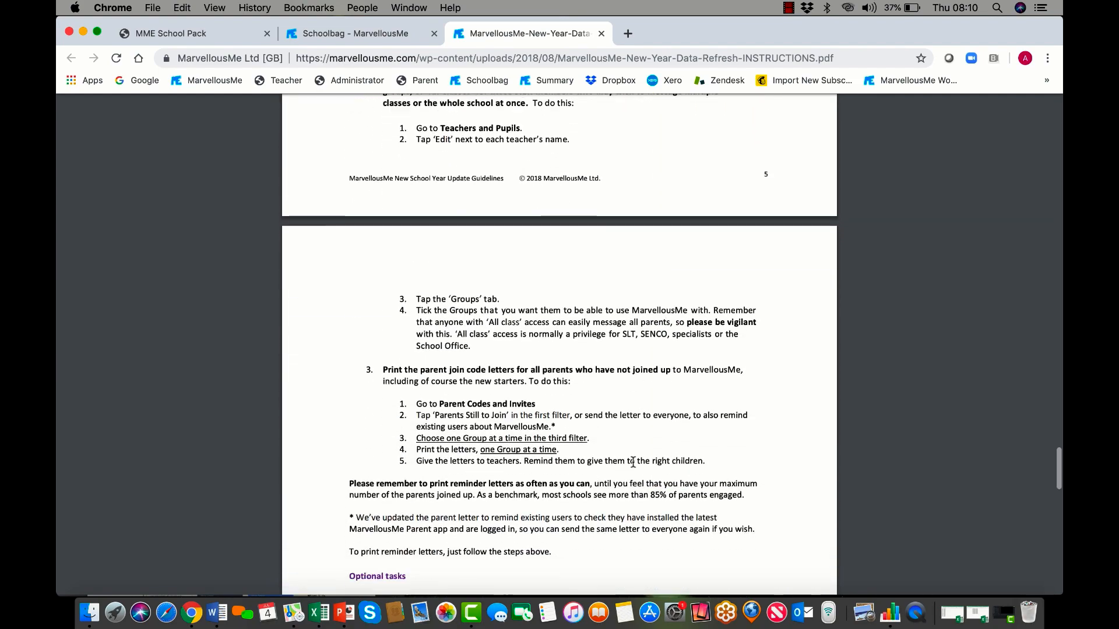
scroll(633, 462, down, 11)
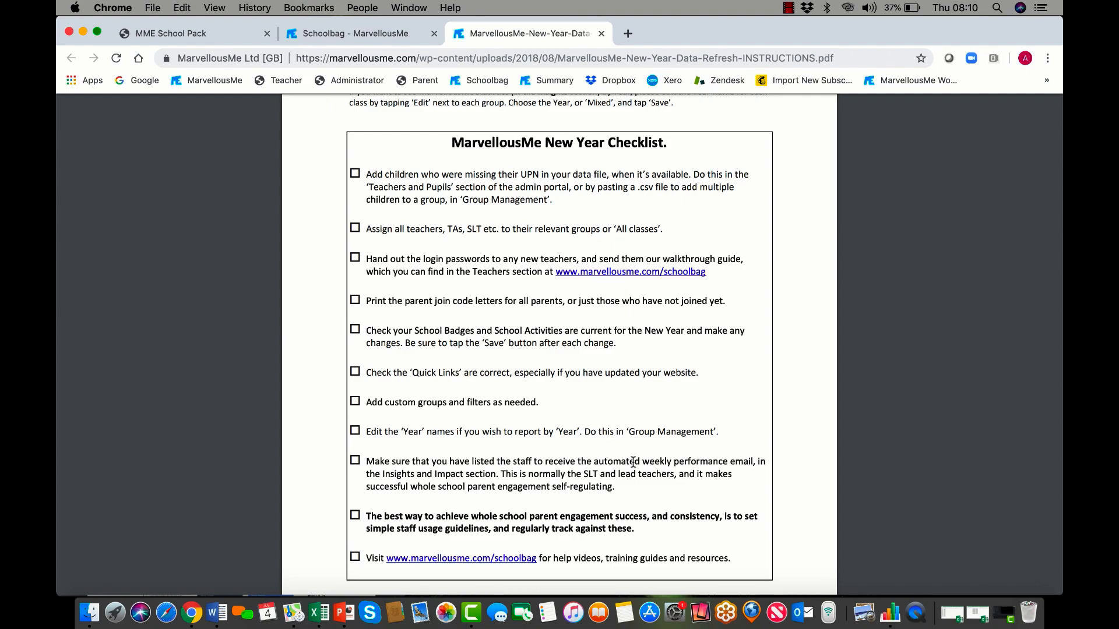
Review the pre-download checks on the first page of the instructions, and close the document and the Schoolbag page
scroll(633, 462, up, 20)
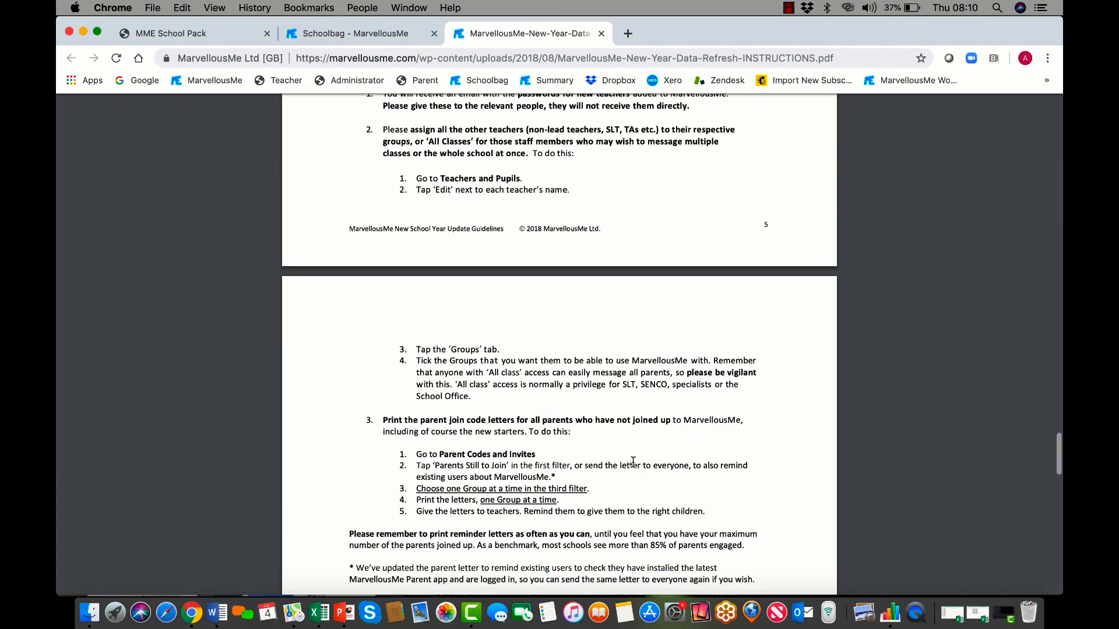
scroll(633, 462, up, 20)
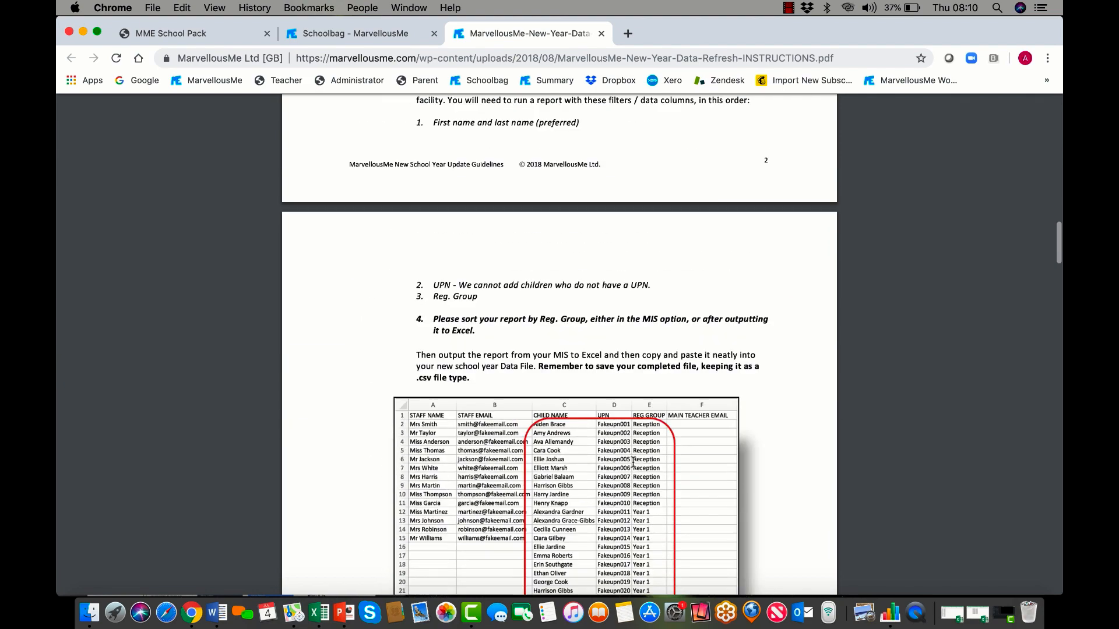
scroll(633, 462, up, 10)
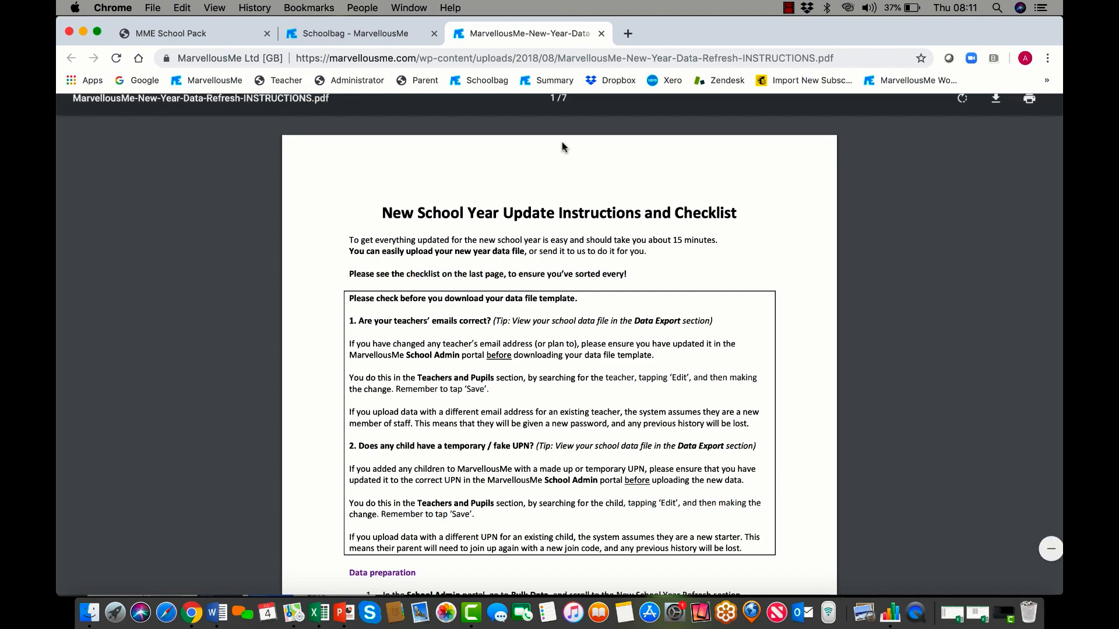
click(604, 35)
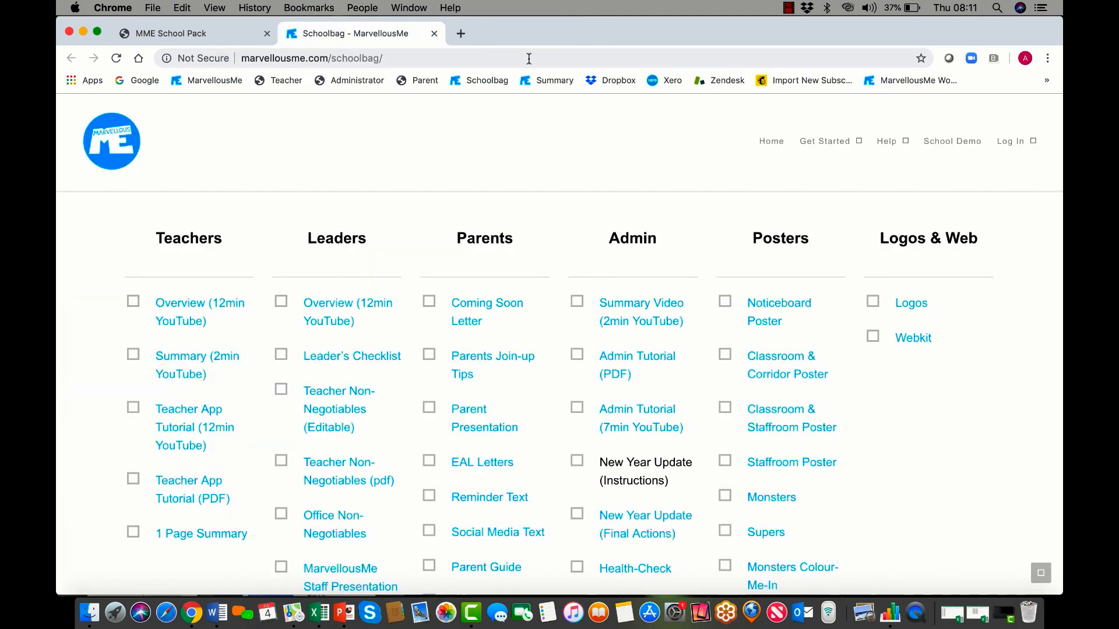
click(434, 33)
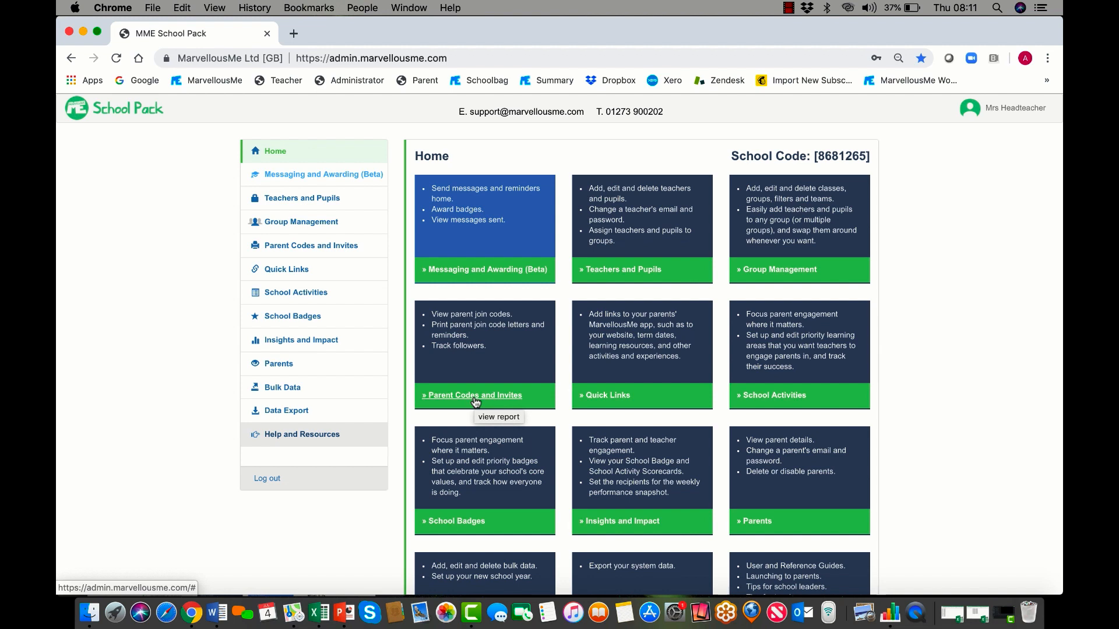
Export the MarvellousMe 2019-2020 School Data (.csv), check the teacher emails and pupil UPNs in the spreadsheet, and close it
click(286, 413)
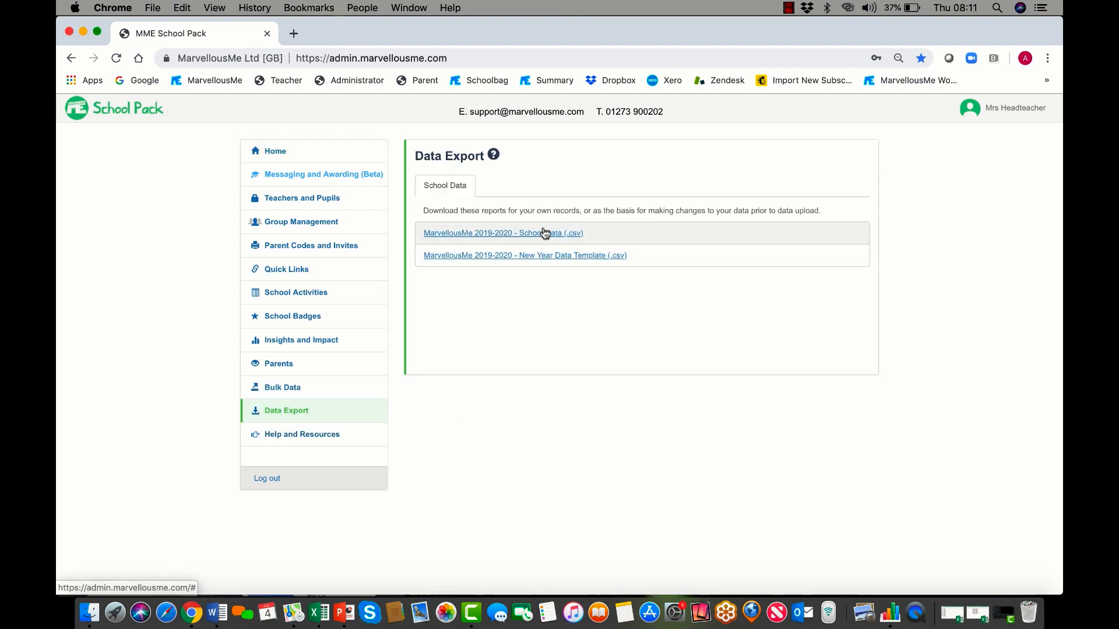
click(544, 234)
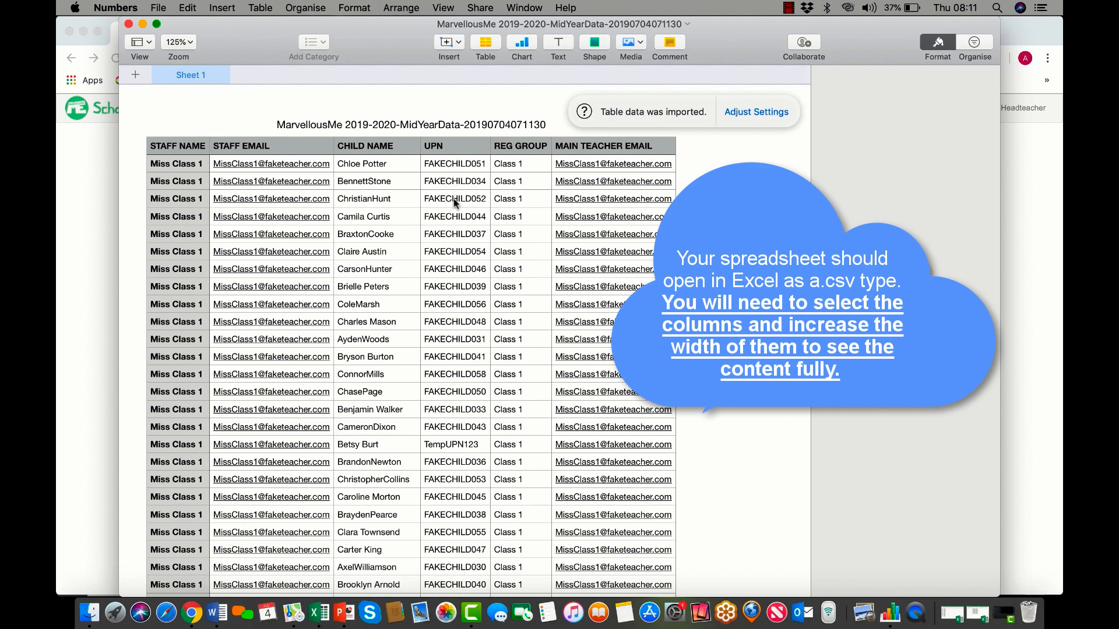
scroll(452, 310, down, 5)
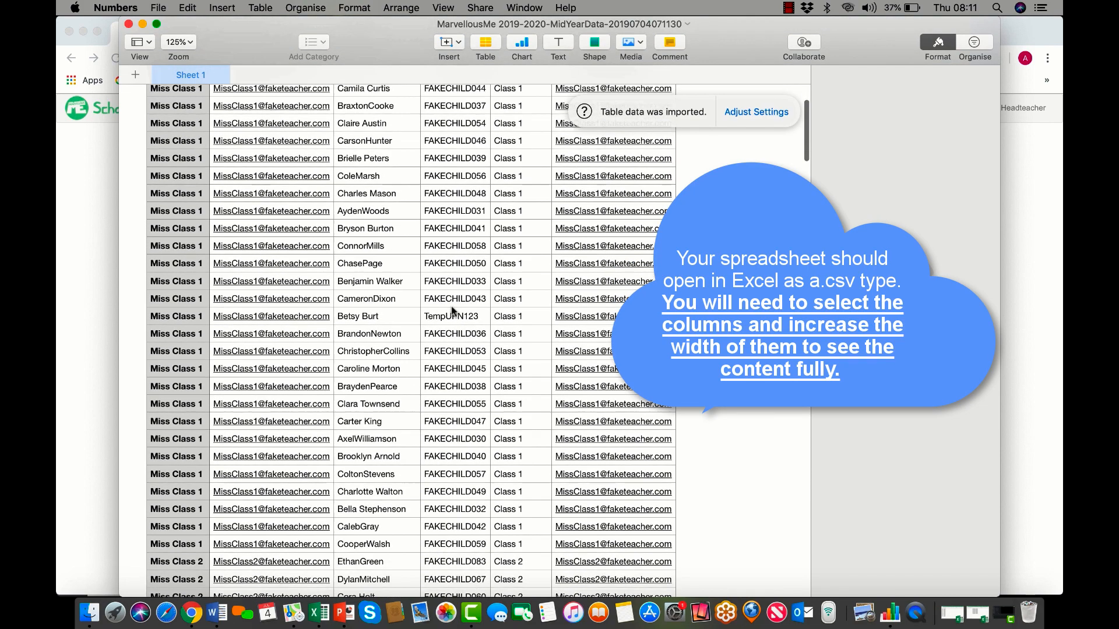
scroll(452, 310, down, 4)
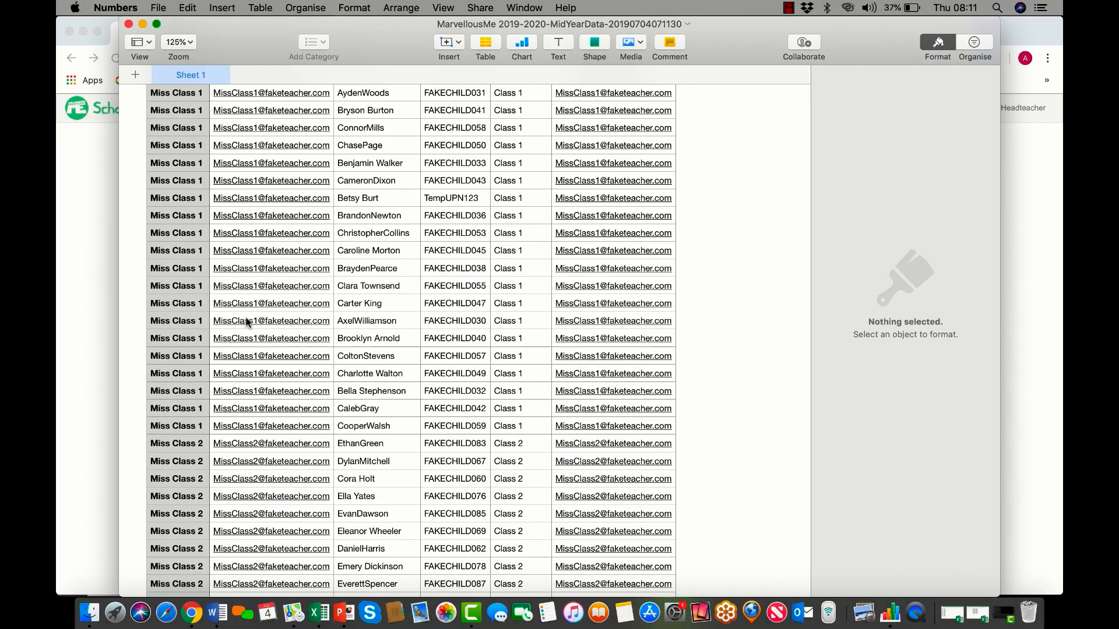
scroll(247, 322, down, 10)
scroll(248, 322, down, 12)
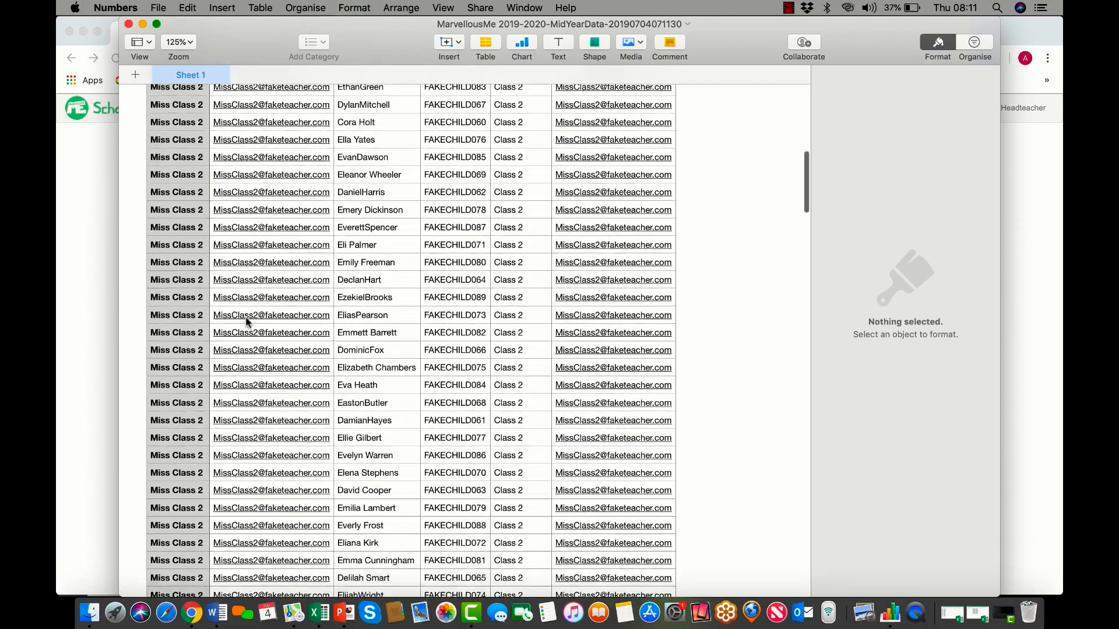
scroll(247, 322, down, 14)
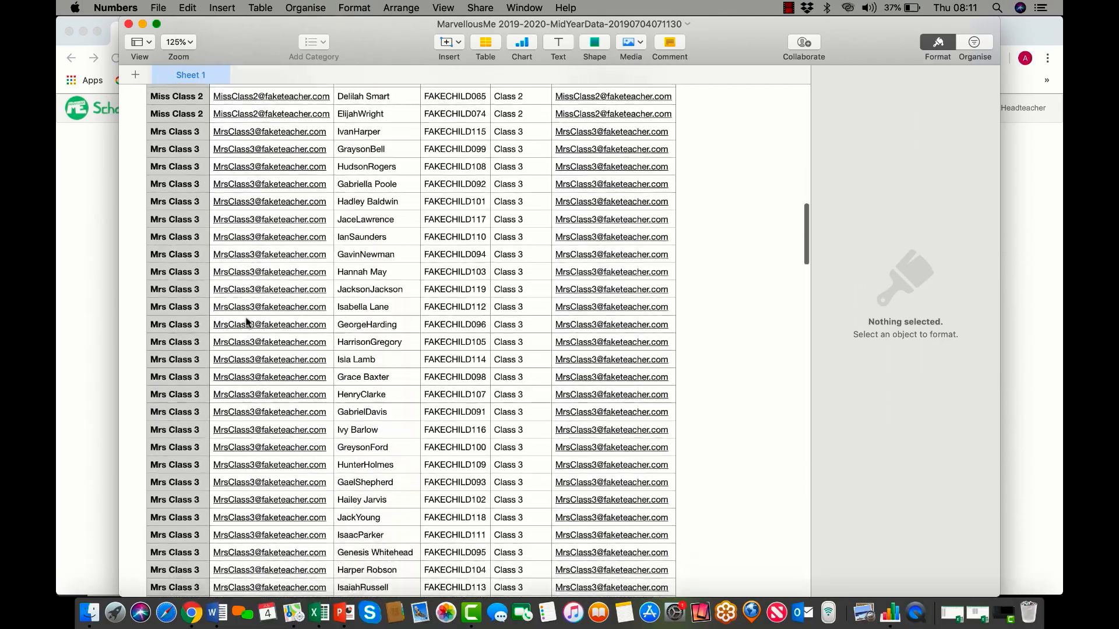
scroll(247, 322, down, 2)
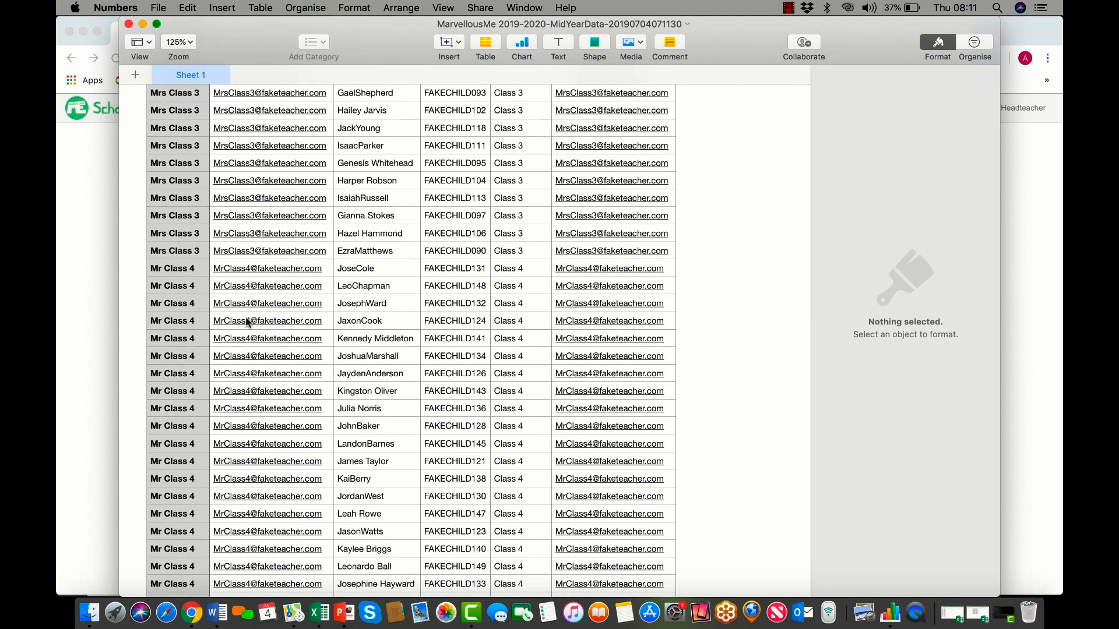
click(129, 24)
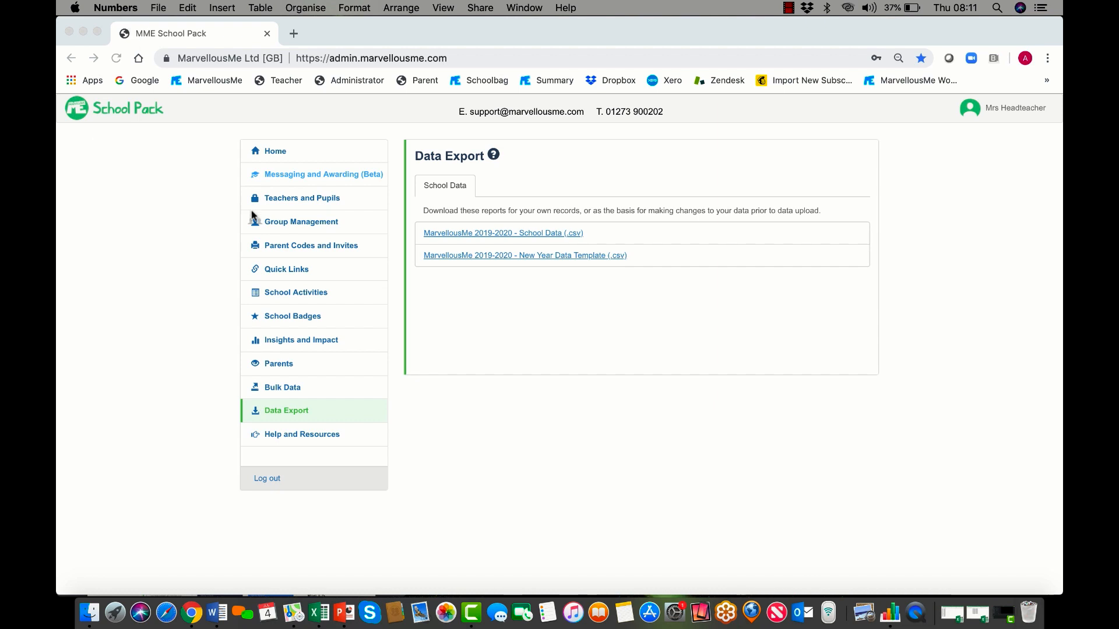
Search Teachers and Pupils for the pupil with the temporary UPN and open that account for editing
click(283, 200)
click(281, 200)
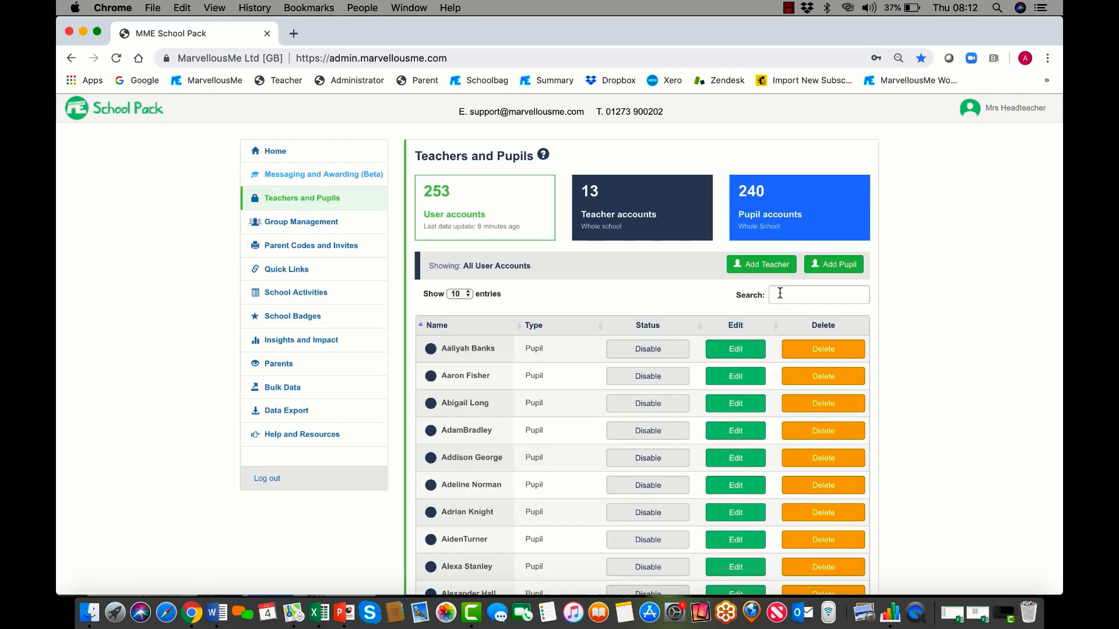
click(780, 294)
text(bet)
click(728, 358)
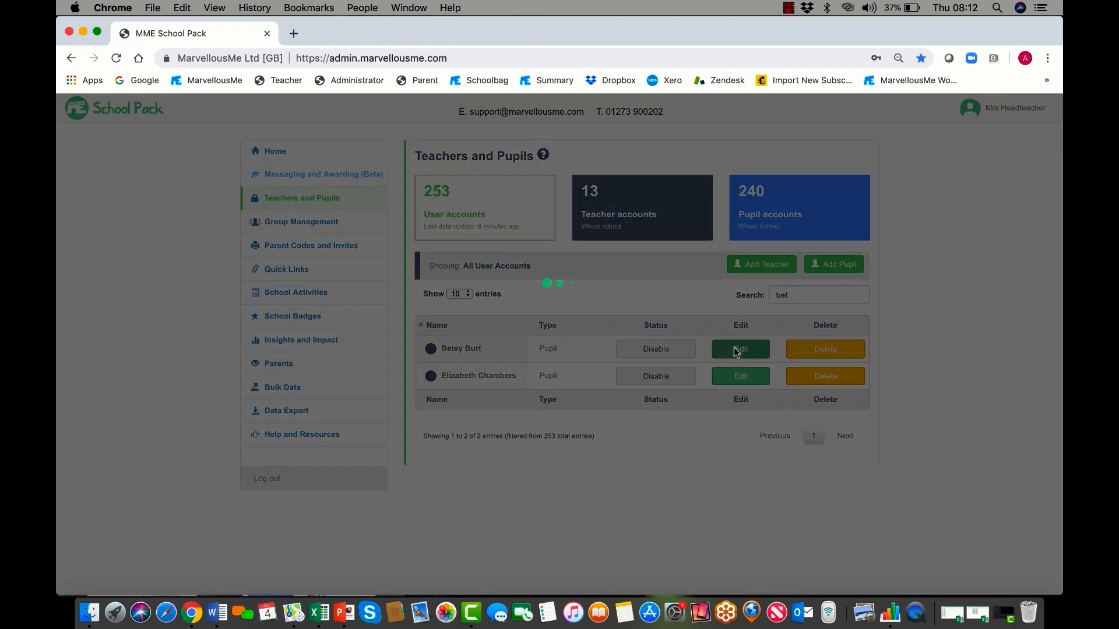
Replace the pupil's temporary Unique Id with the correct UPN and save the account changes
double_click(440, 247)
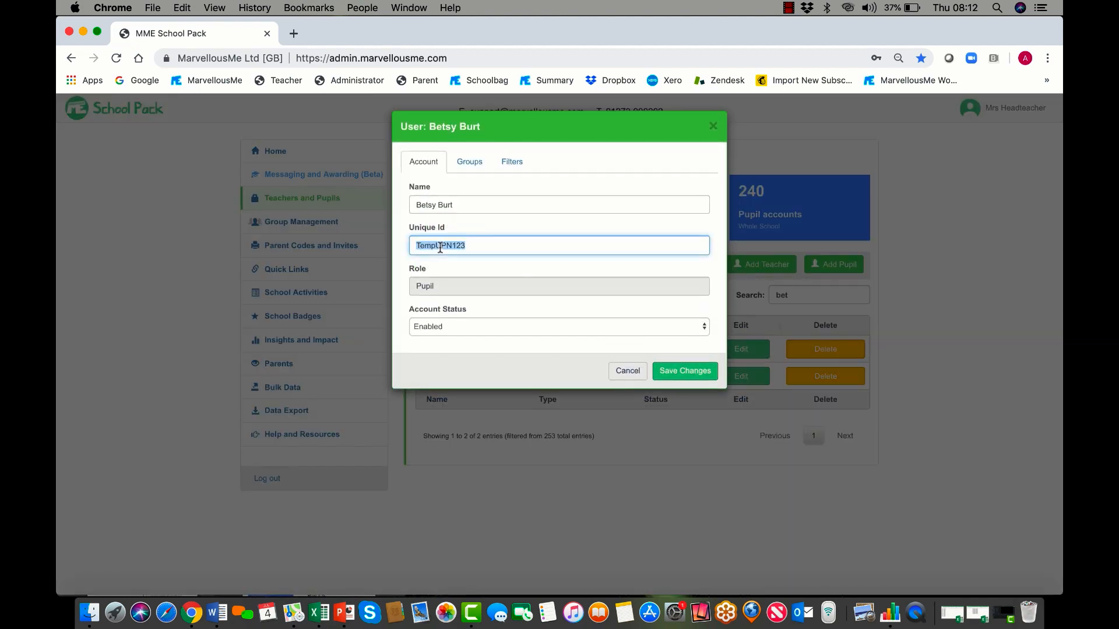
text(FAKECHILD240)
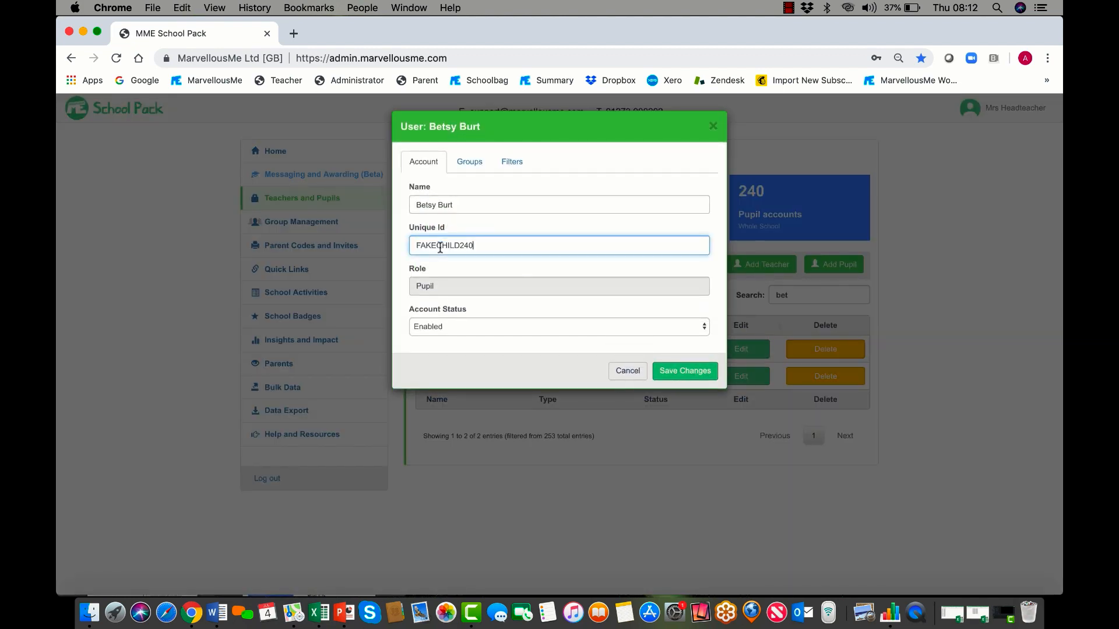
click(691, 376)
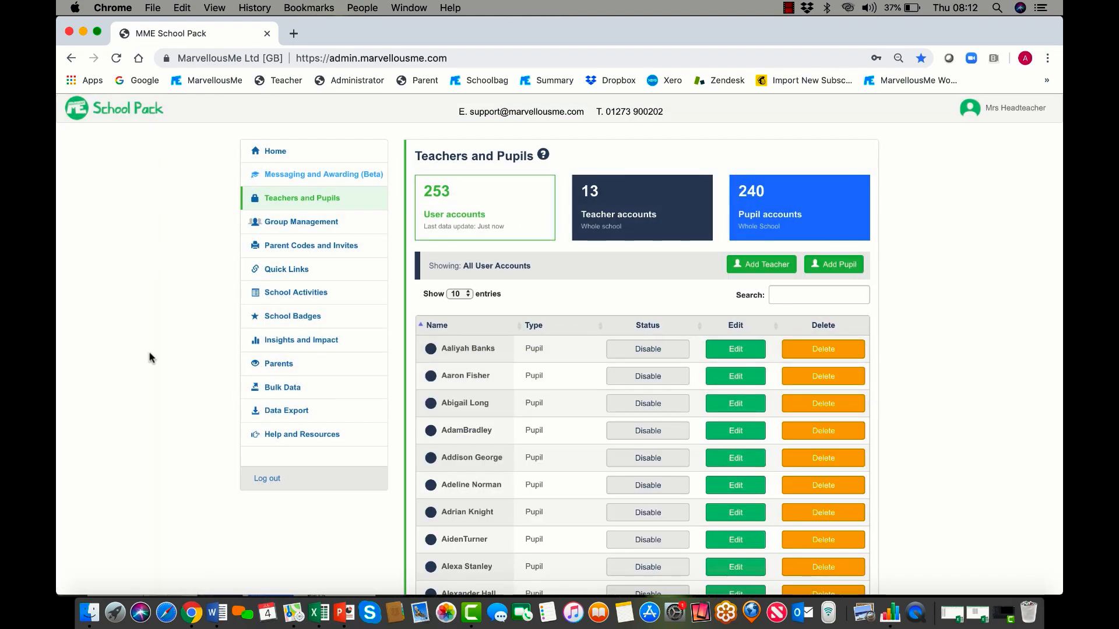
Return to the School Pack home page and narrow its window so the guide's Bulk Data setup slides show alongside
click(274, 152)
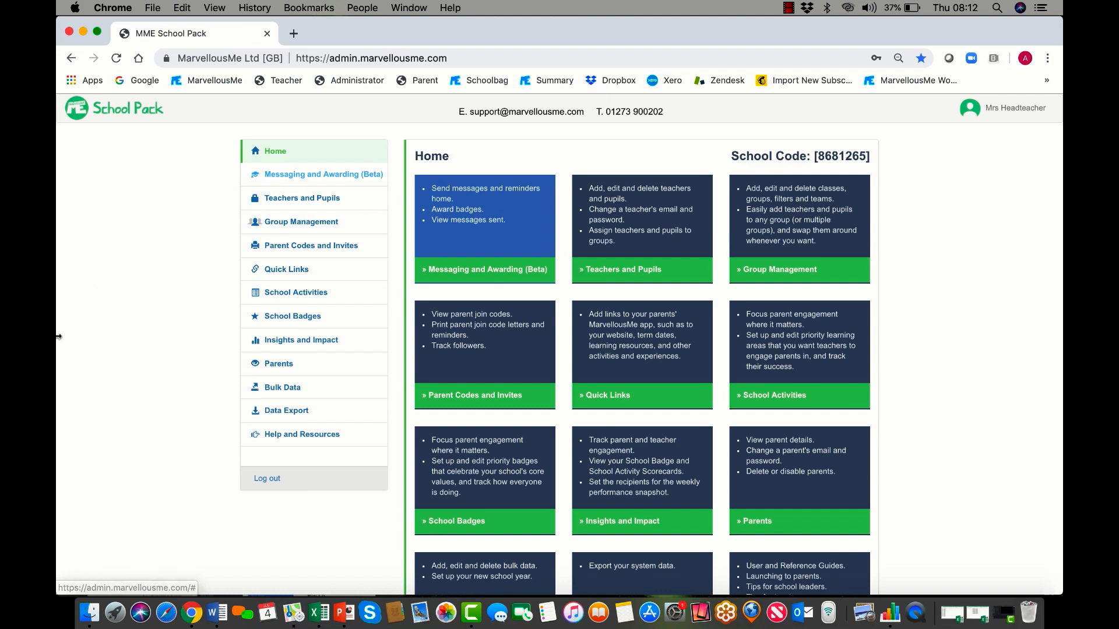
drag(71, 336, 393, 353)
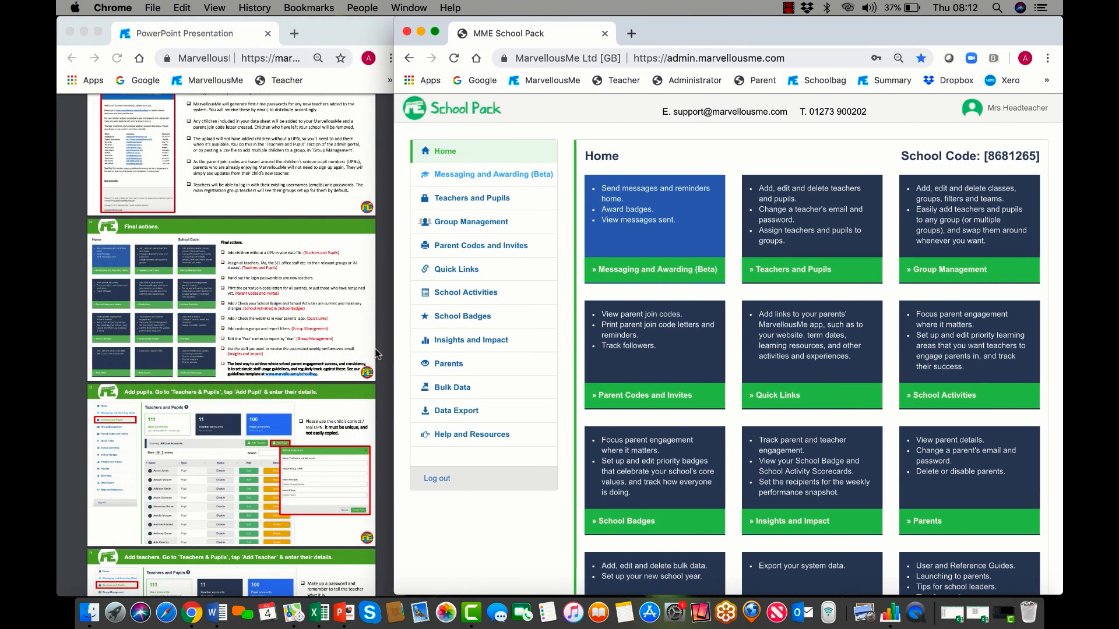
scroll(281, 305, down, 15)
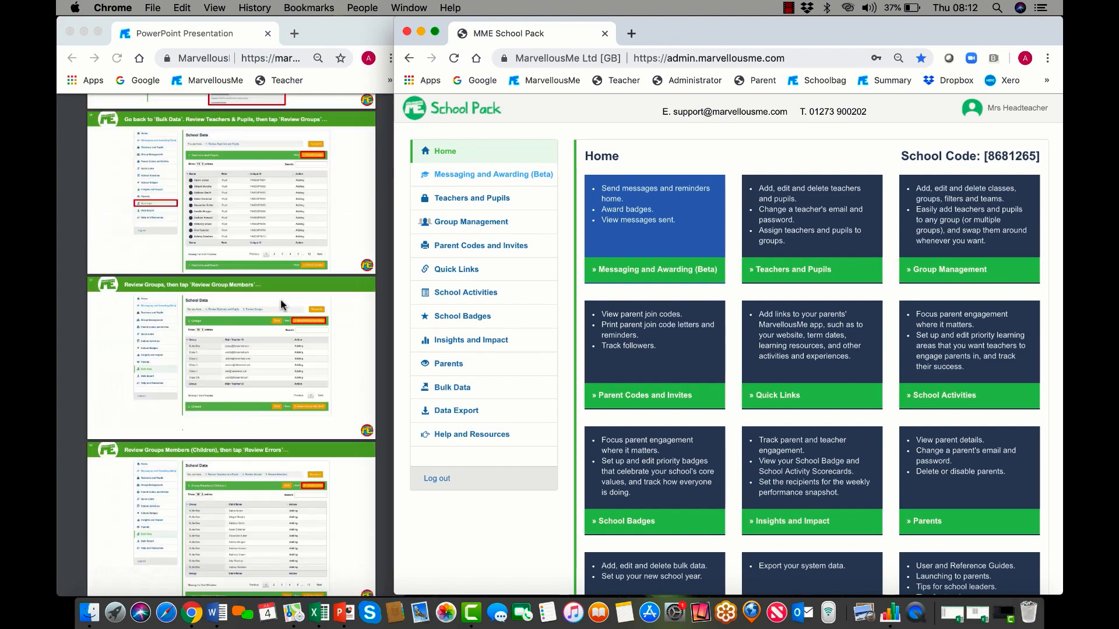
scroll(281, 304, up, 10)
scroll(281, 305, down, 6)
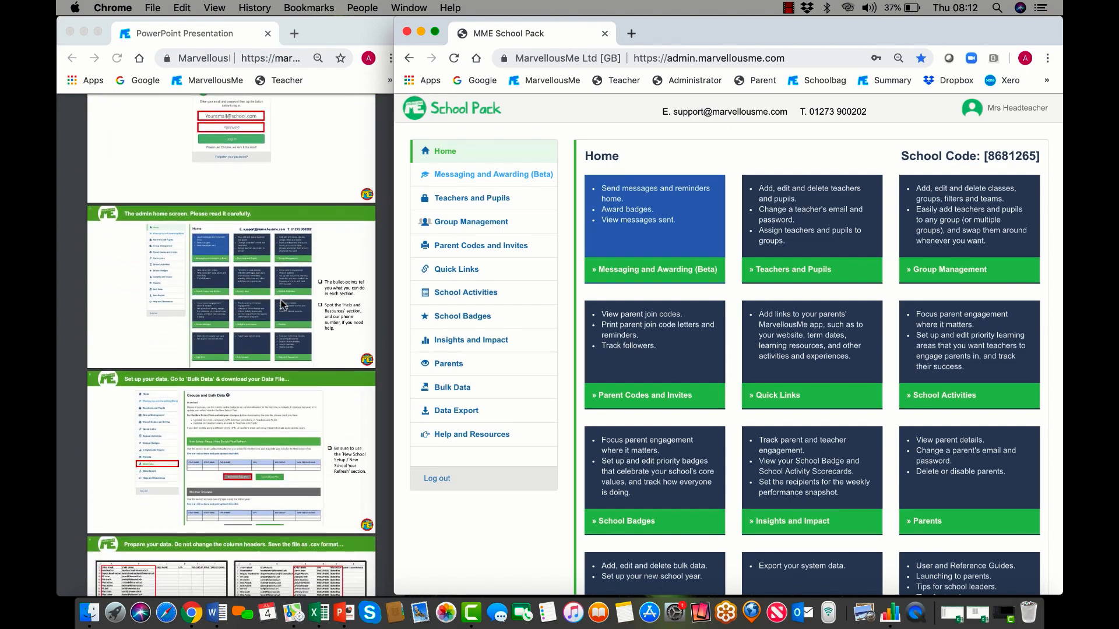
scroll(281, 304, up, 1)
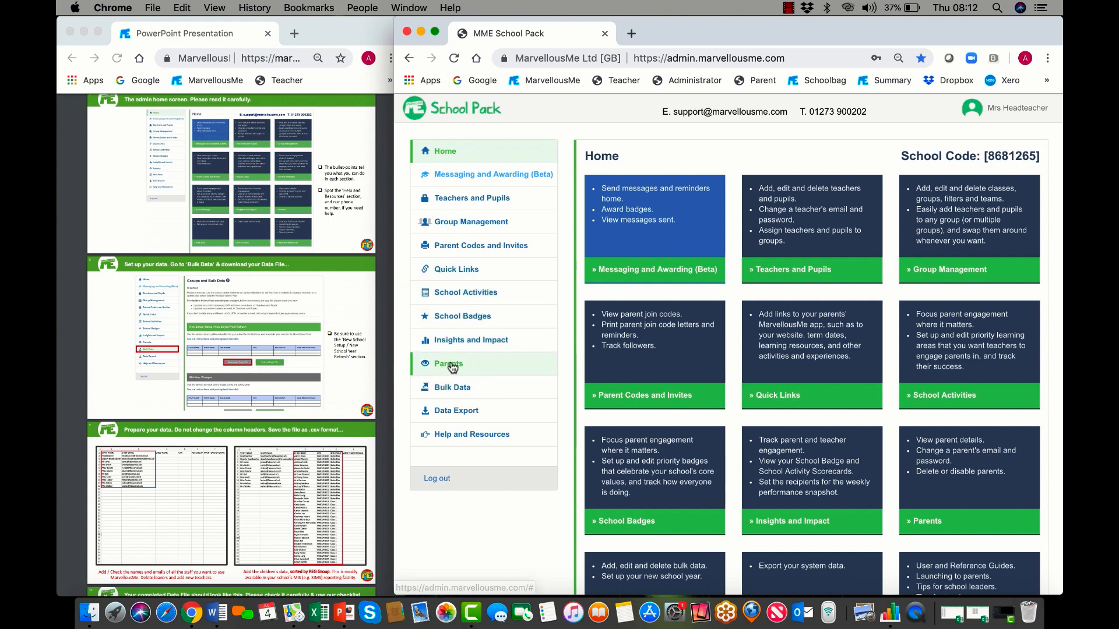
Download the New School Setup / New School Year Refresh data file from Bulk Data and place its spreadsheet beside the guide
click(455, 387)
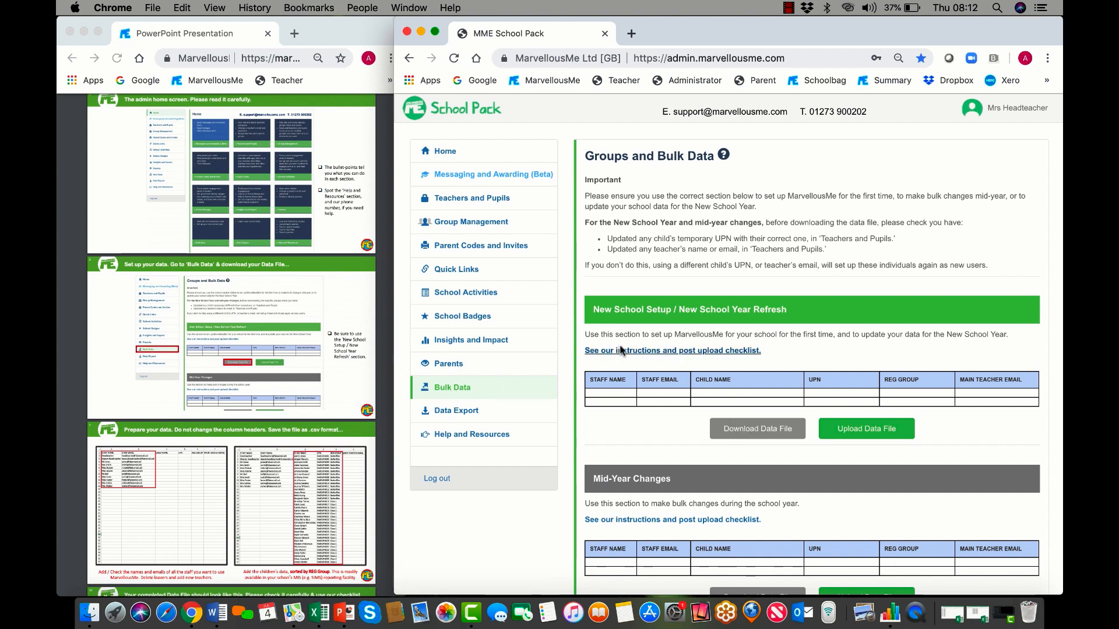
click(752, 430)
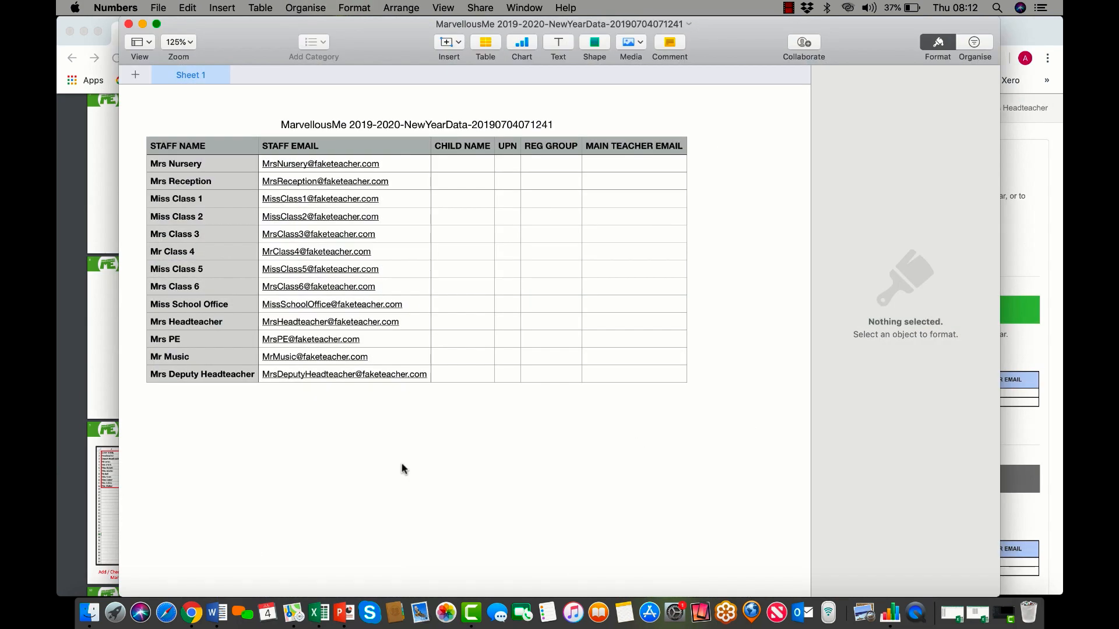
drag(389, 35, 663, 43)
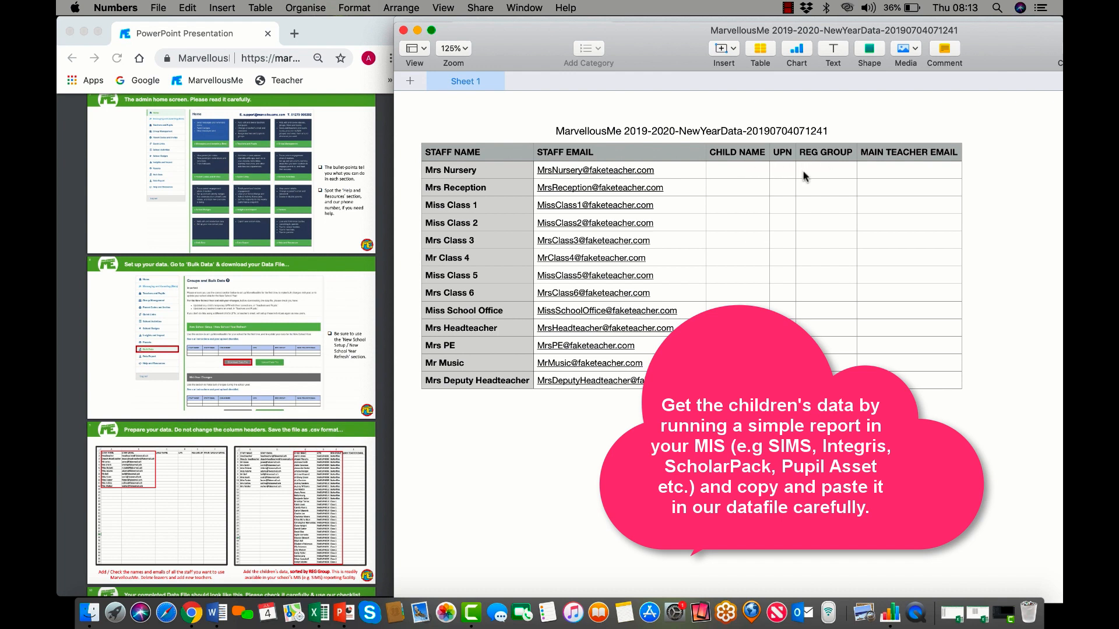
Switch to the Fake School Data workbook in Excel and autofit the CHILD NAME and REG GROUP columns
click(968, 616)
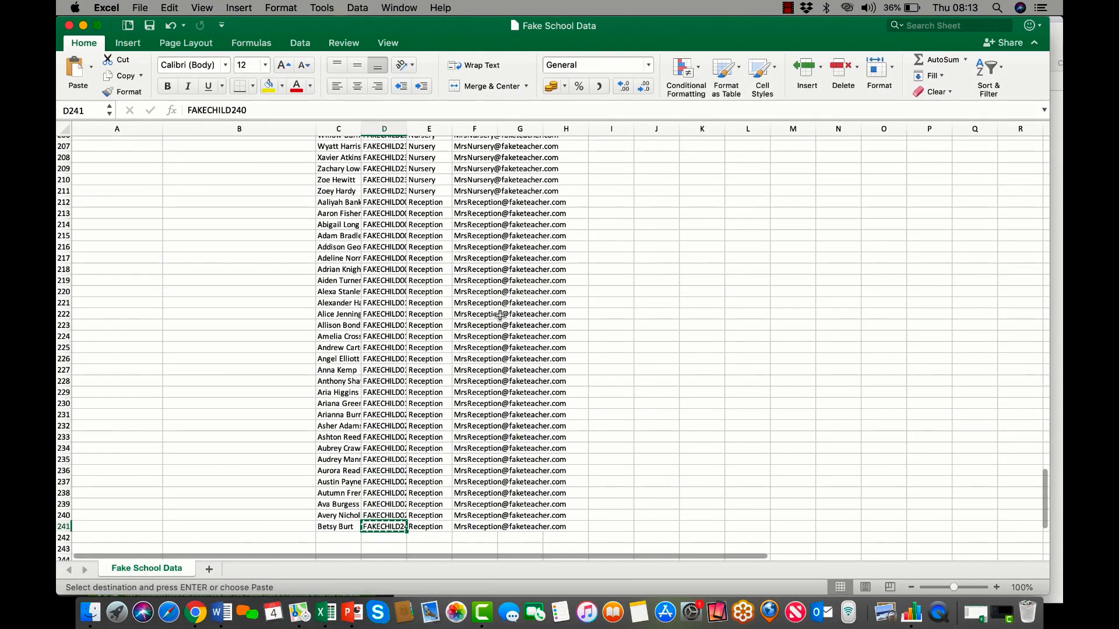
scroll(500, 315, up, 20)
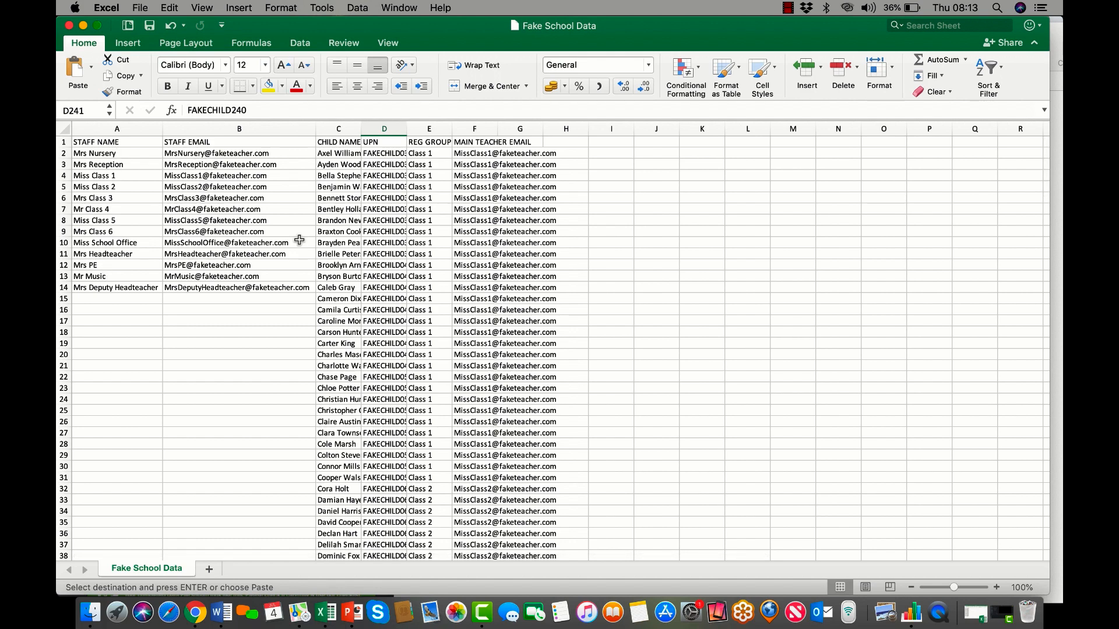
double_click(362, 129)
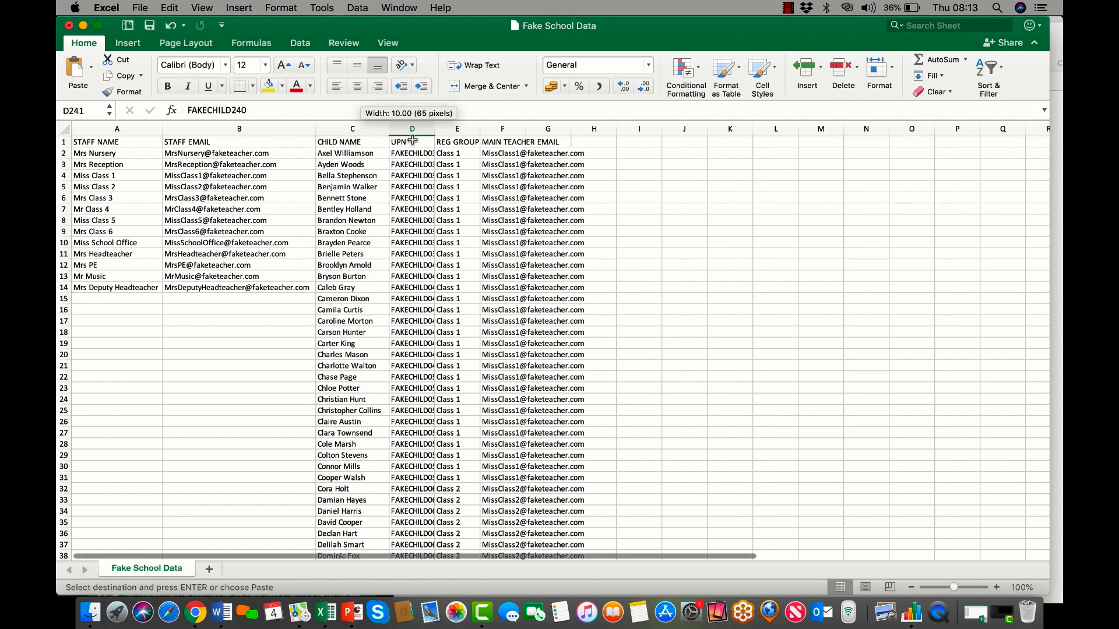
double_click(480, 129)
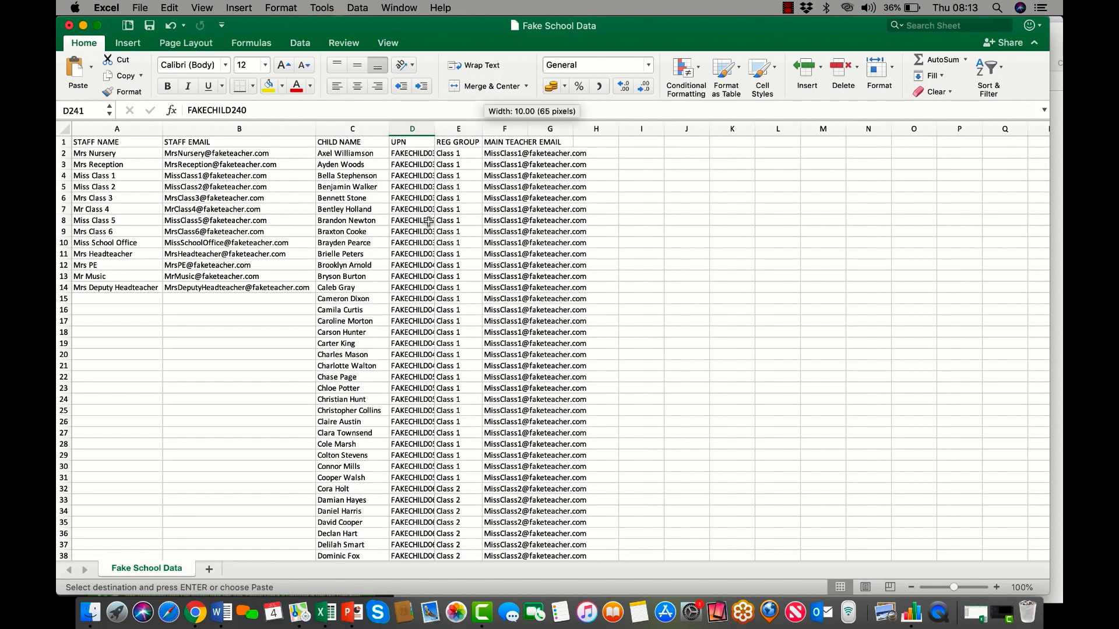
Look through the pupil rows of Fake School Data down to the last Reception entry and minimise the workbook
scroll(429, 221, down, 20)
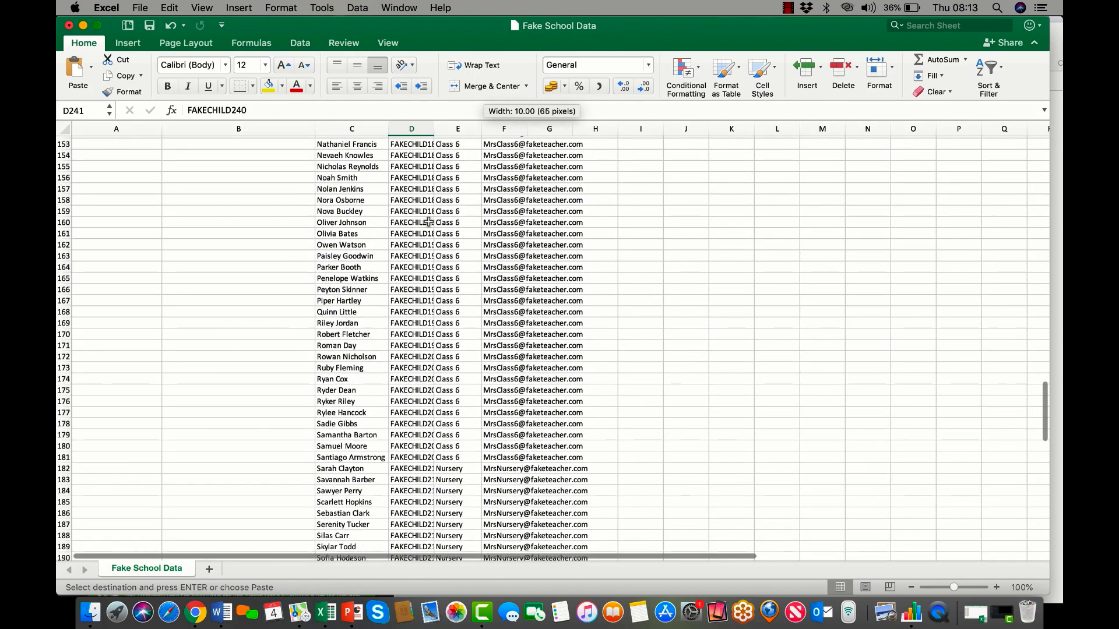
scroll(429, 221, down, 20)
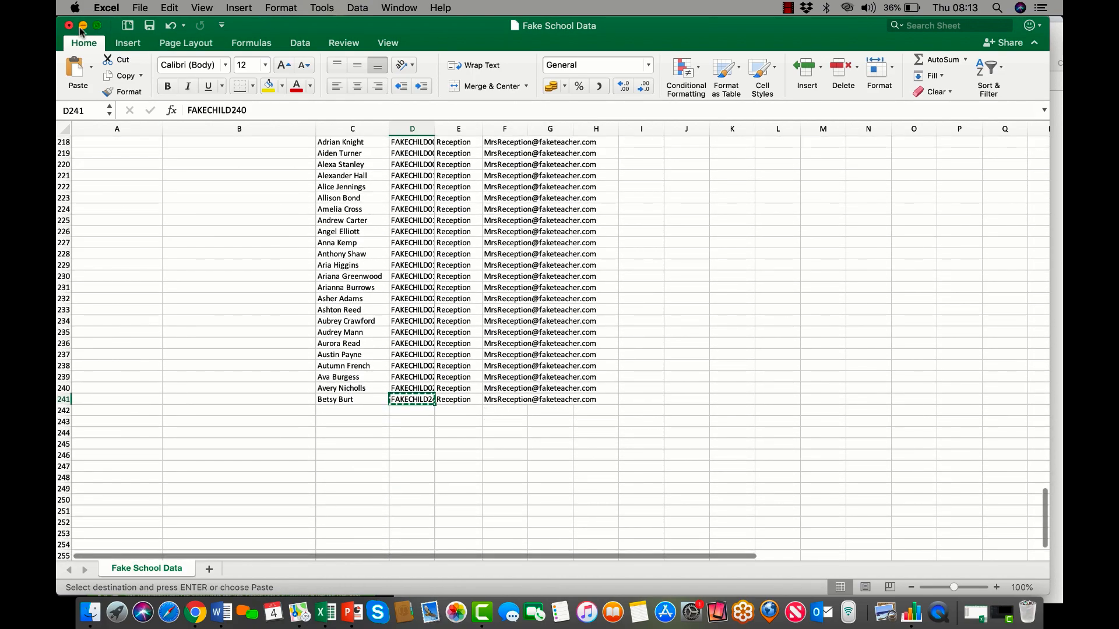
click(83, 26)
Review the guide's checklist for the completed data file and close the downloaded new-year spreadsheet
scroll(278, 416, down, 5)
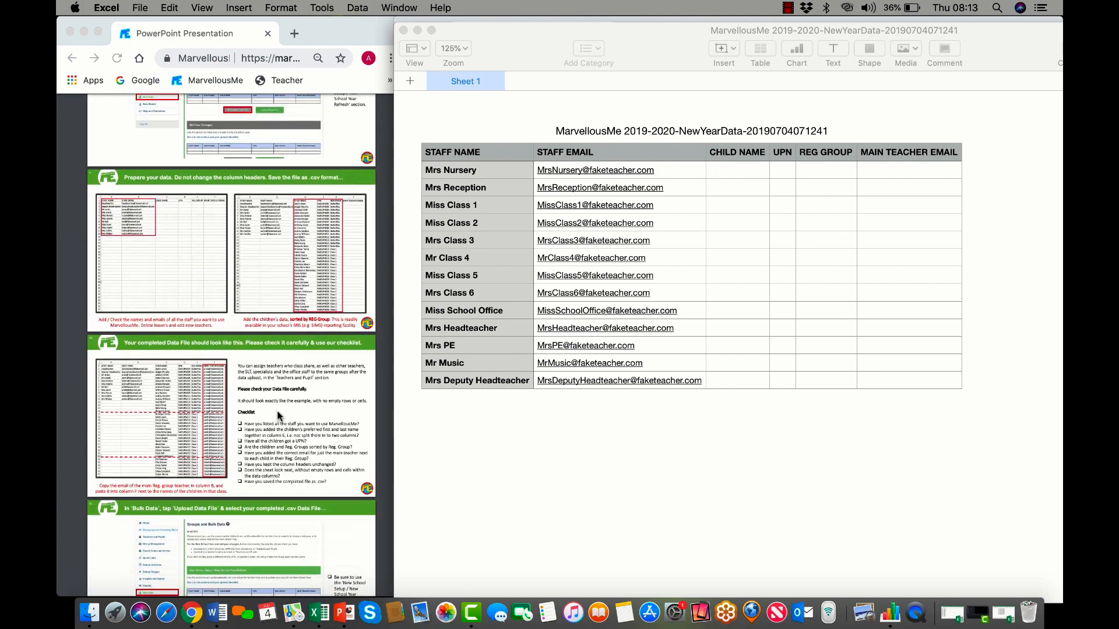
scroll(278, 415, down, 3)
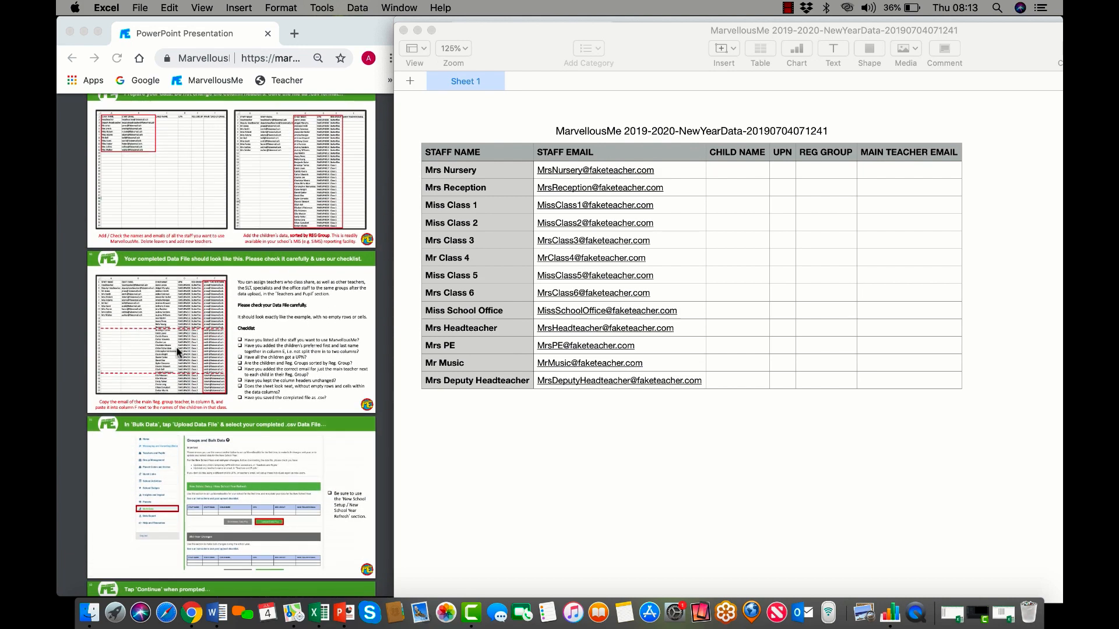
click(403, 29)
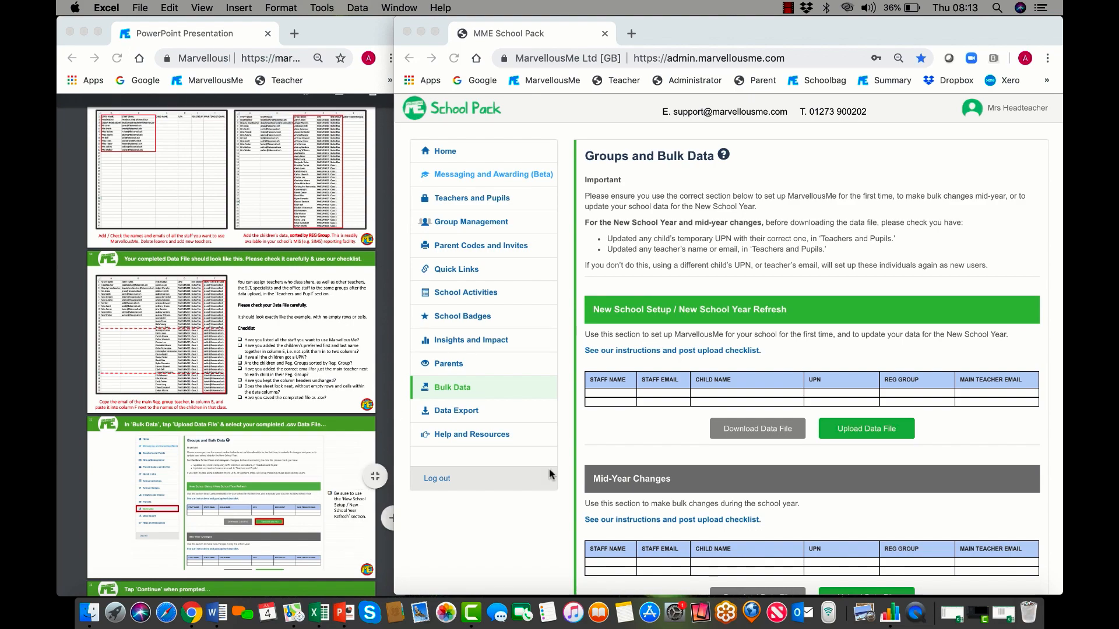
Reopen Fake School Data, check its staff details, pupil names, UPNs, reg groups and main teacher emails, and close it
click(998, 615)
scroll(658, 381, up, 20)
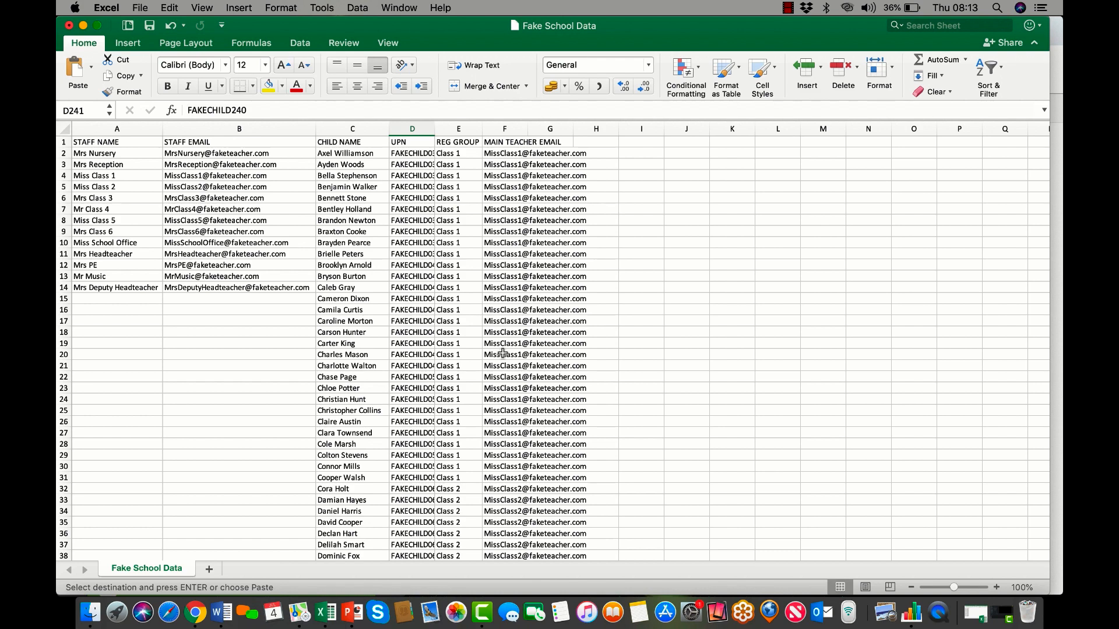
scroll(502, 465, down, 5)
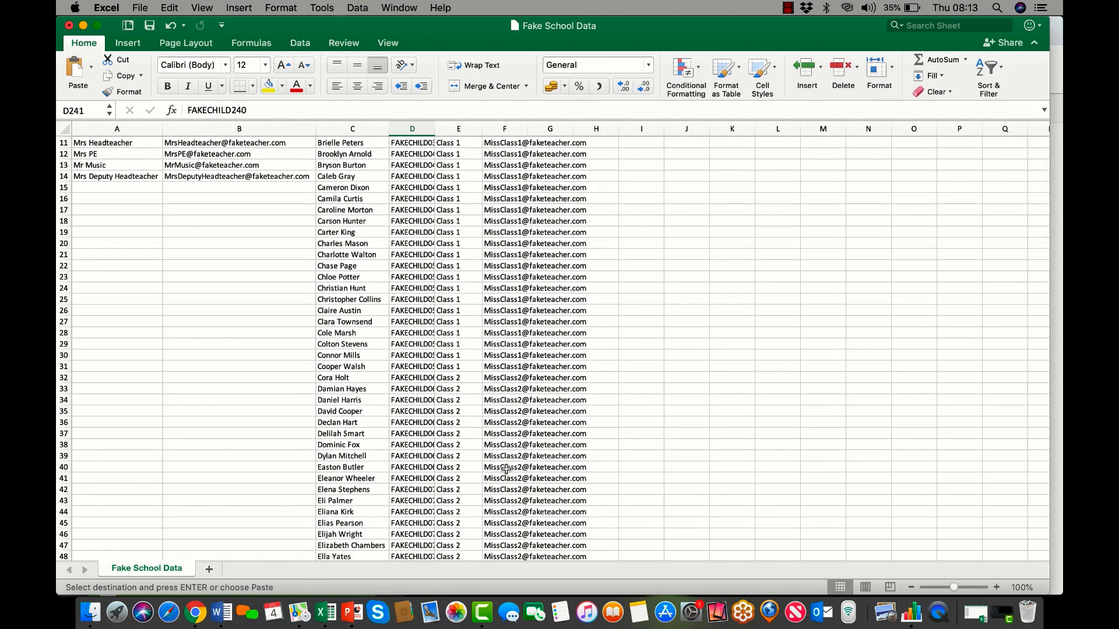
scroll(505, 469, down, 5)
scroll(501, 490, down, 3)
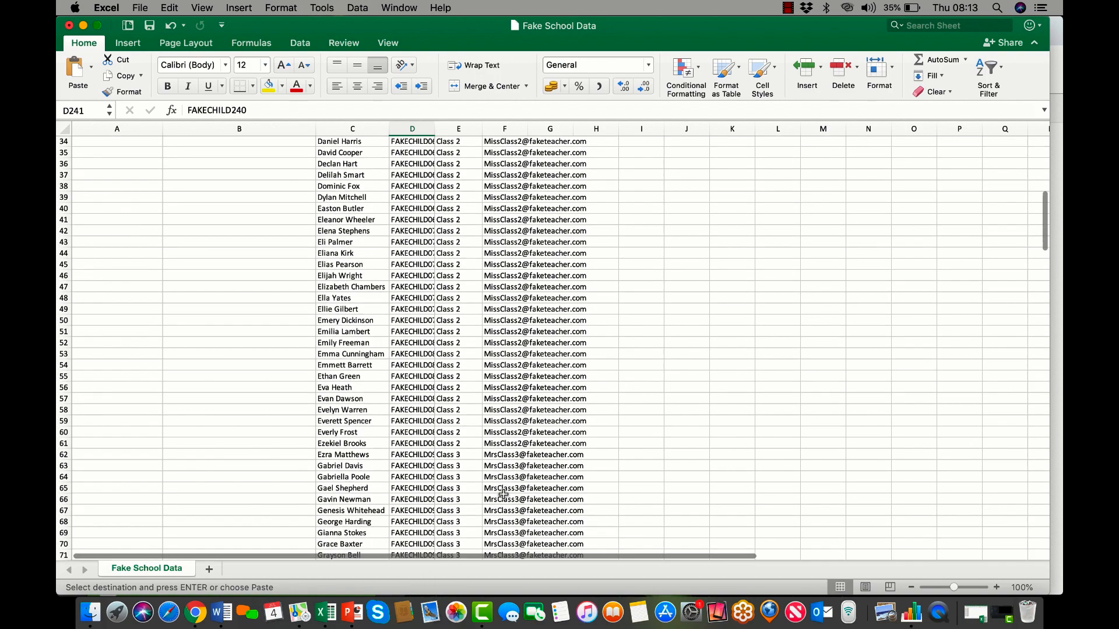
scroll(504, 512, up, 6)
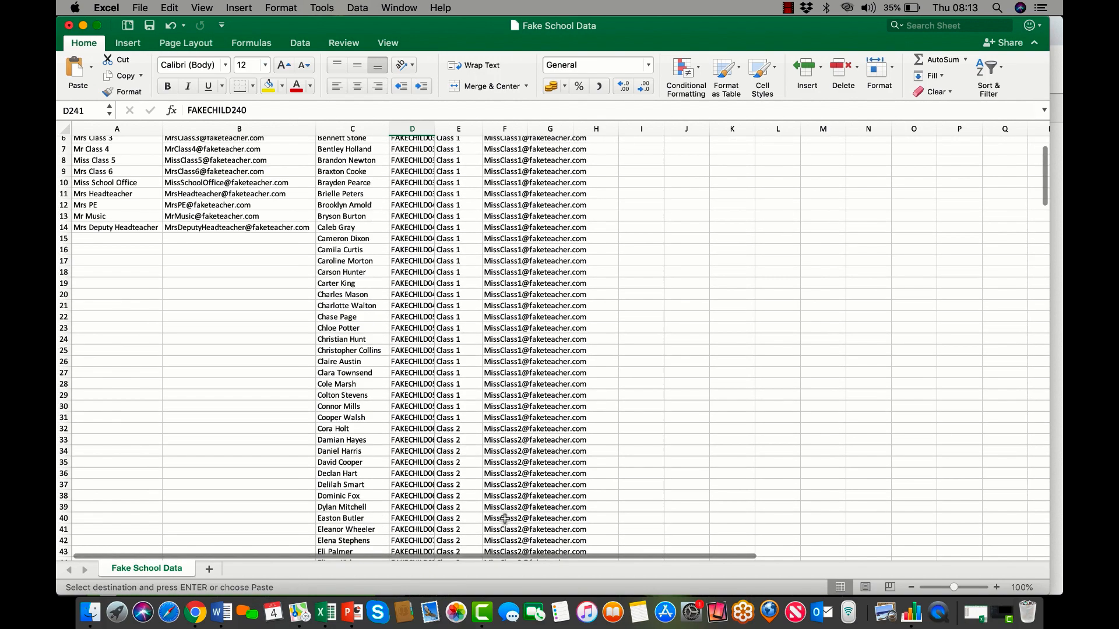
scroll(504, 518, up, 2)
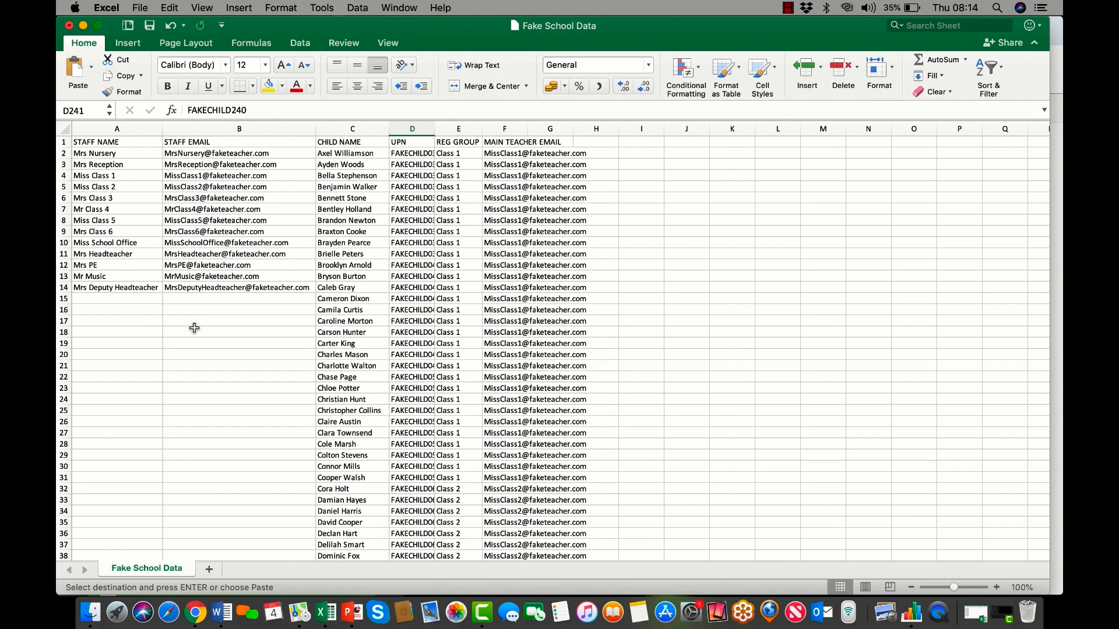
scroll(194, 328, down, 4)
scroll(194, 328, up, 5)
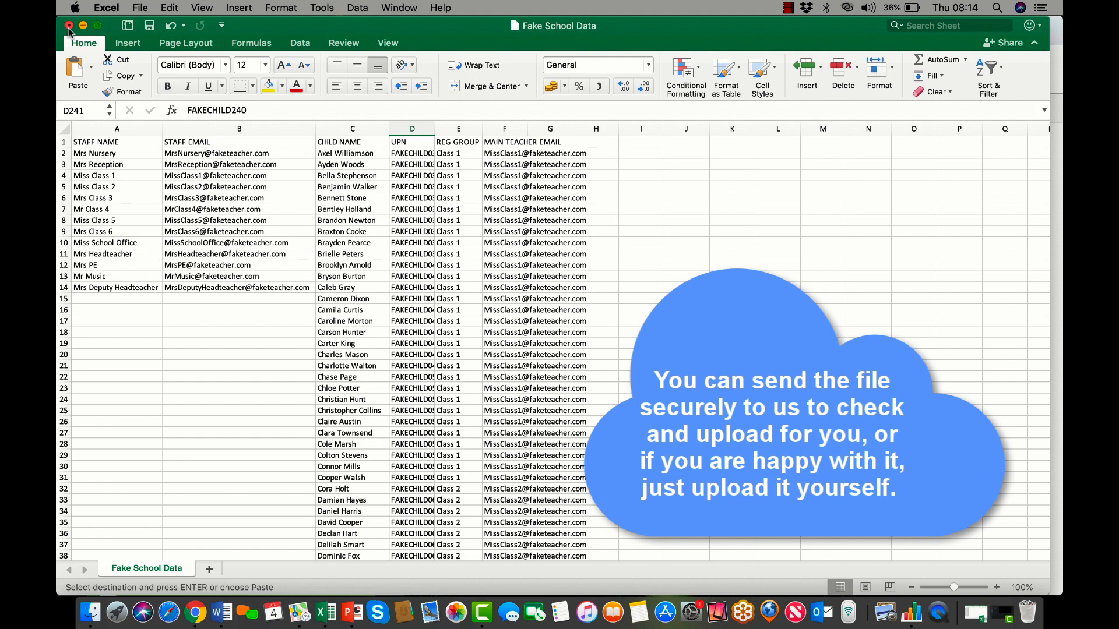
click(69, 26)
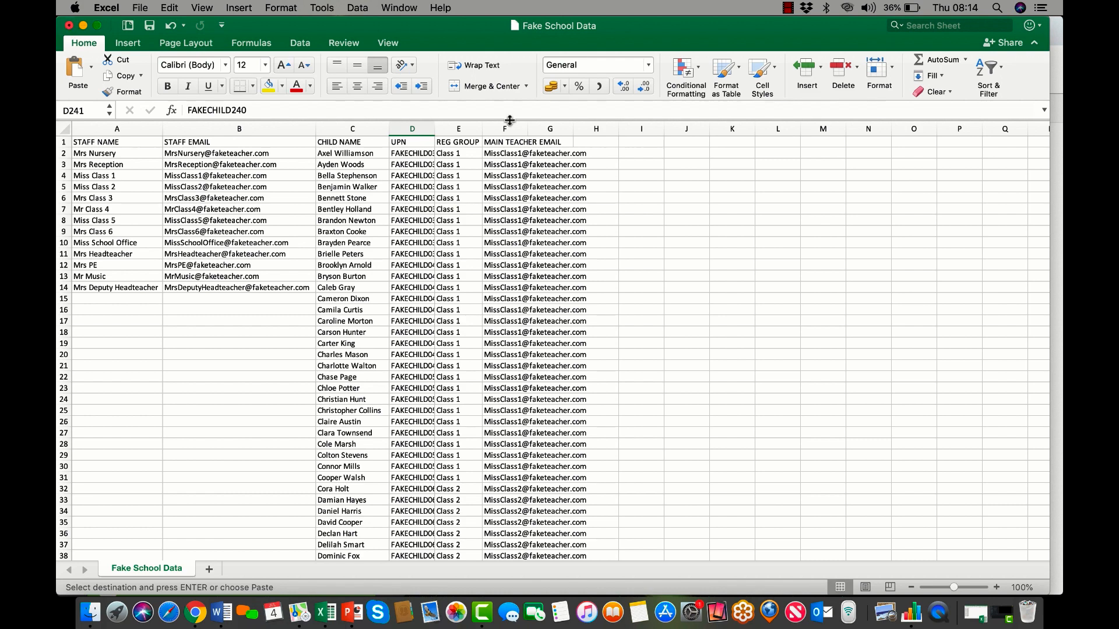
Locate the New School Year Refresh upload option in Bulk Data and widen the guide window at its upload slides
scroll(235, 357, down, 5)
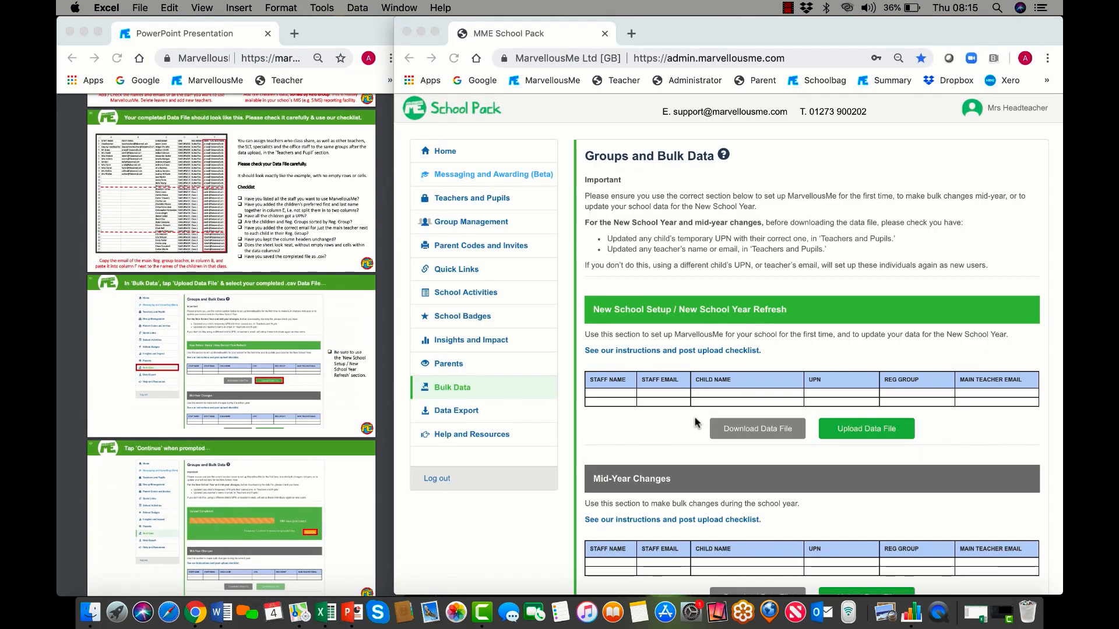
scroll(866, 385, down, 2)
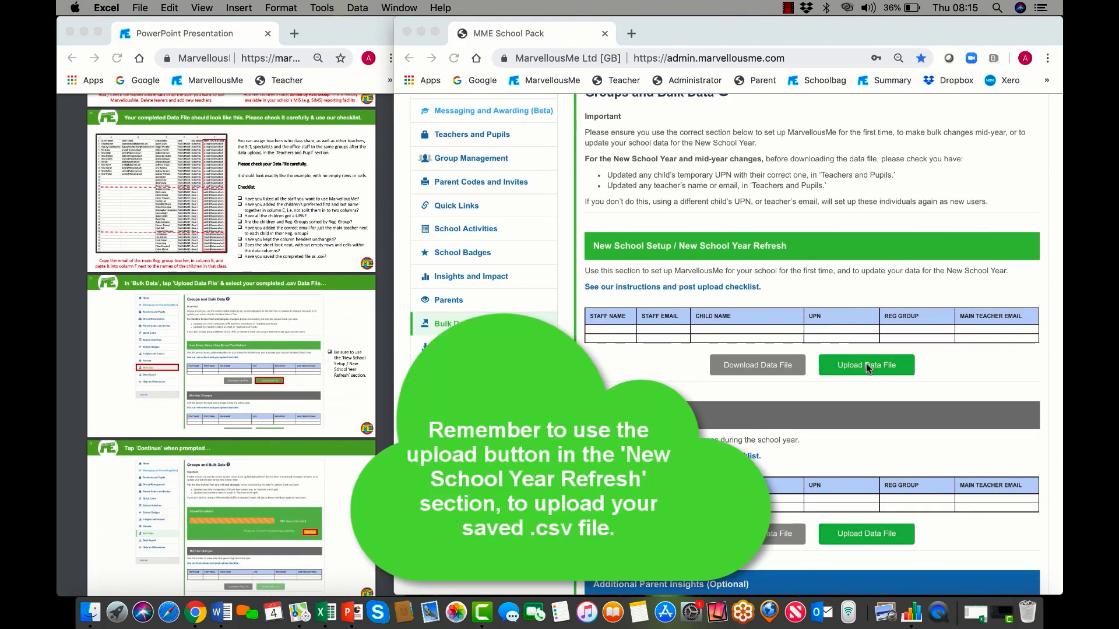
click(379, 382)
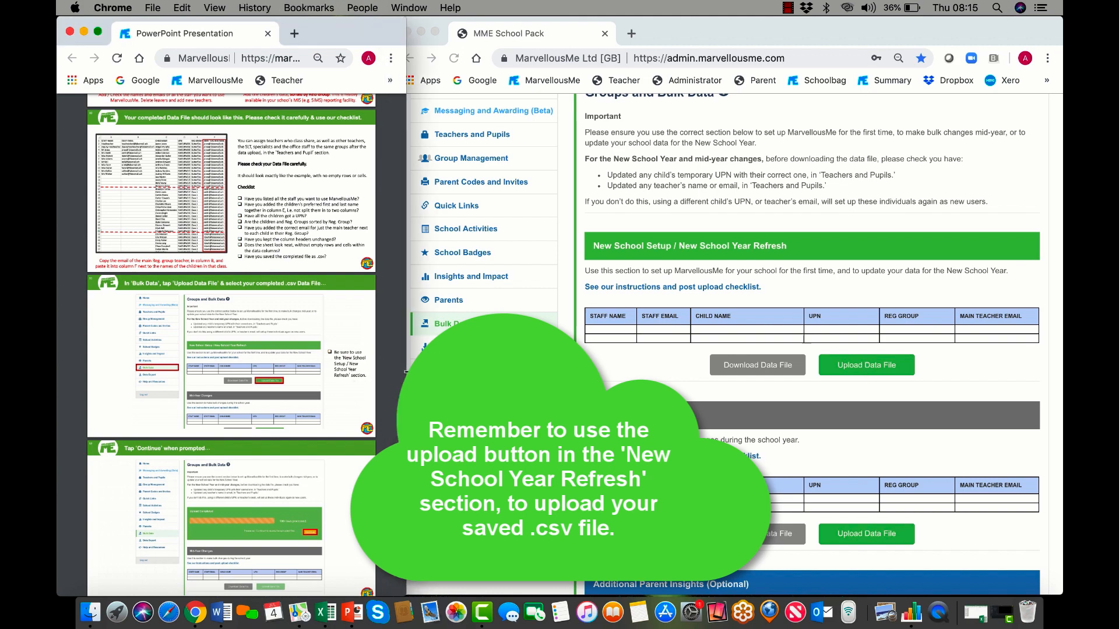
drag(406, 378, 1041, 357)
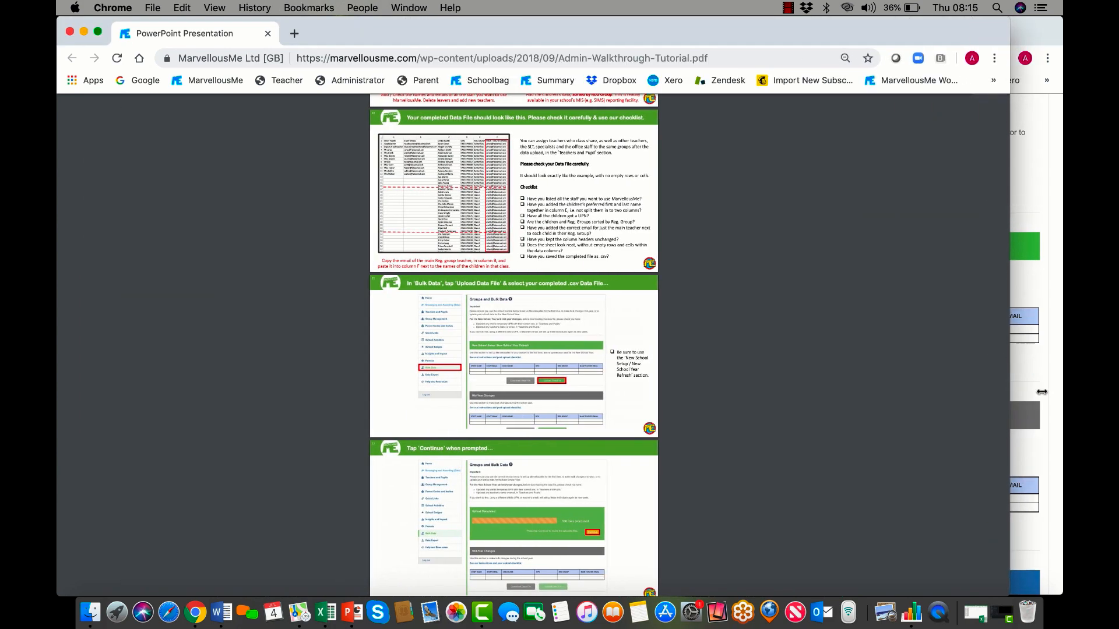
Read the guide's slides on uploading the data file, background processing, the Stage 1 email and reviewing Teachers and Pupils
scroll(681, 421, up, 5)
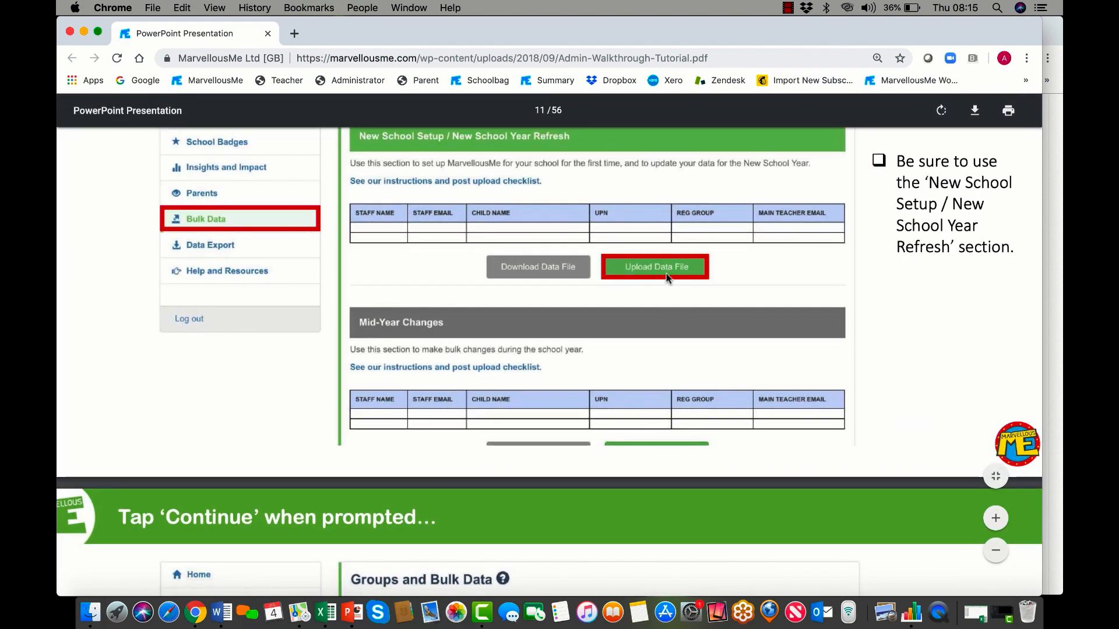
scroll(666, 274, down, 8)
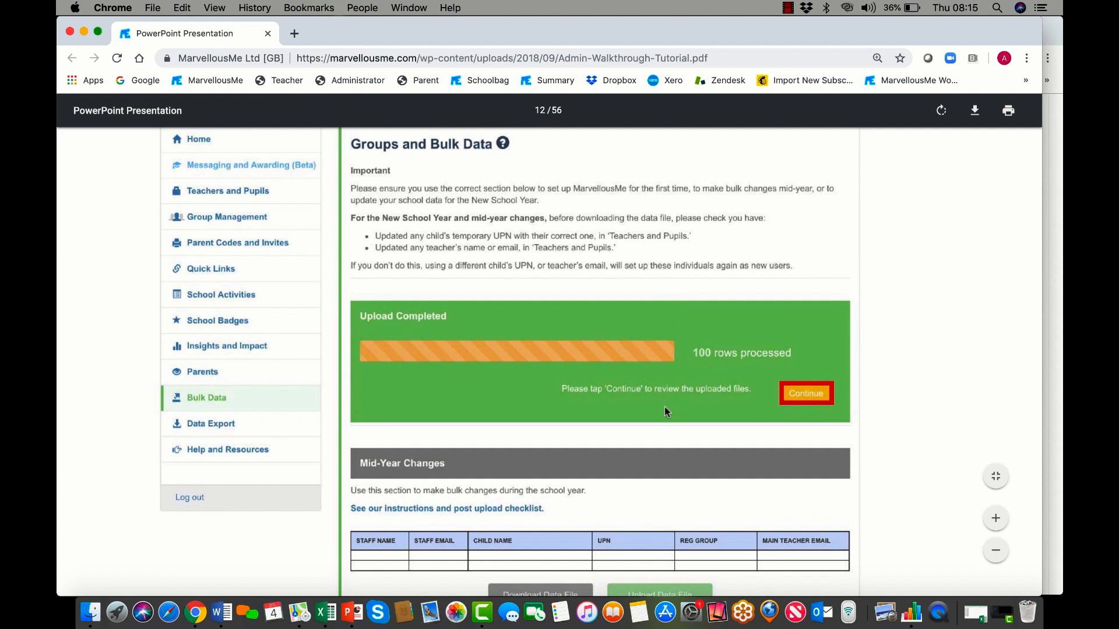
scroll(665, 408, down, 10)
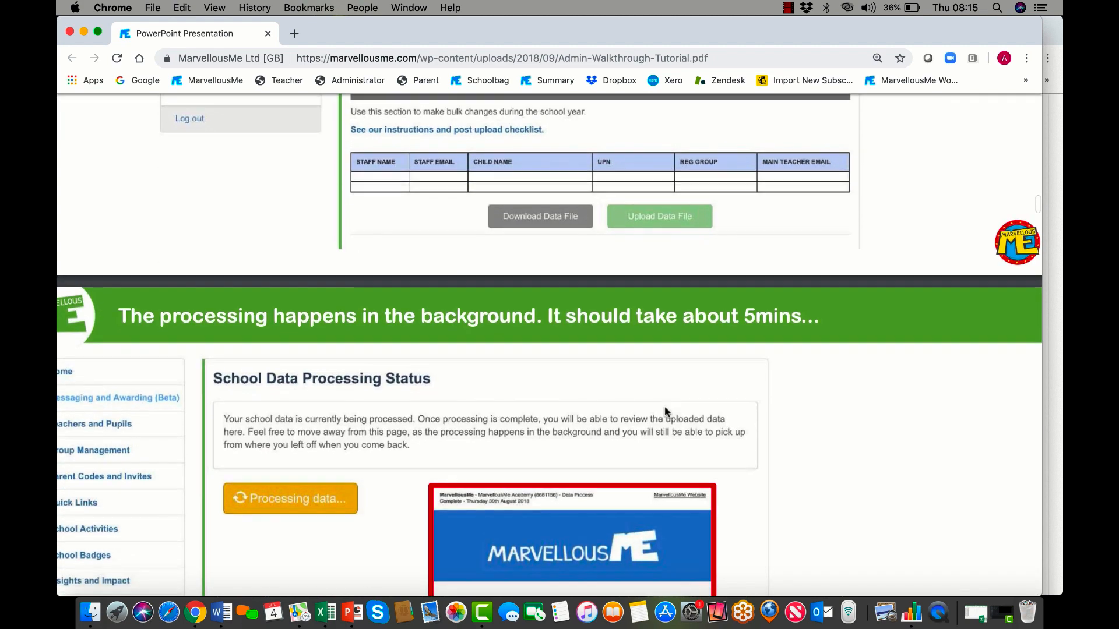
scroll(665, 411, down, 8)
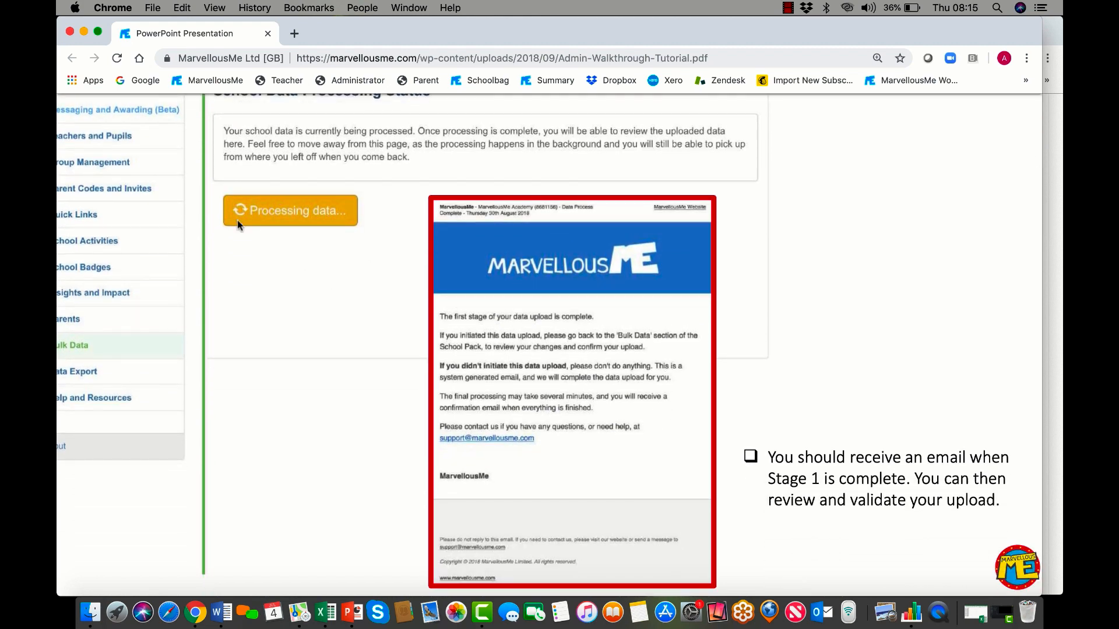
scroll(367, 318, down, 2)
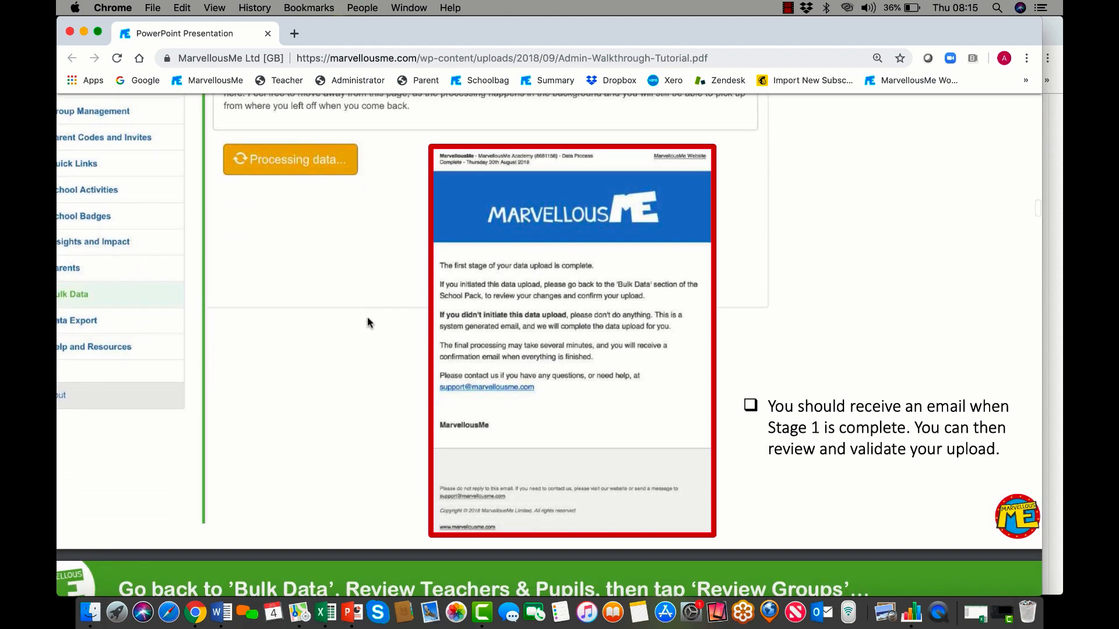
scroll(367, 317, down, 12)
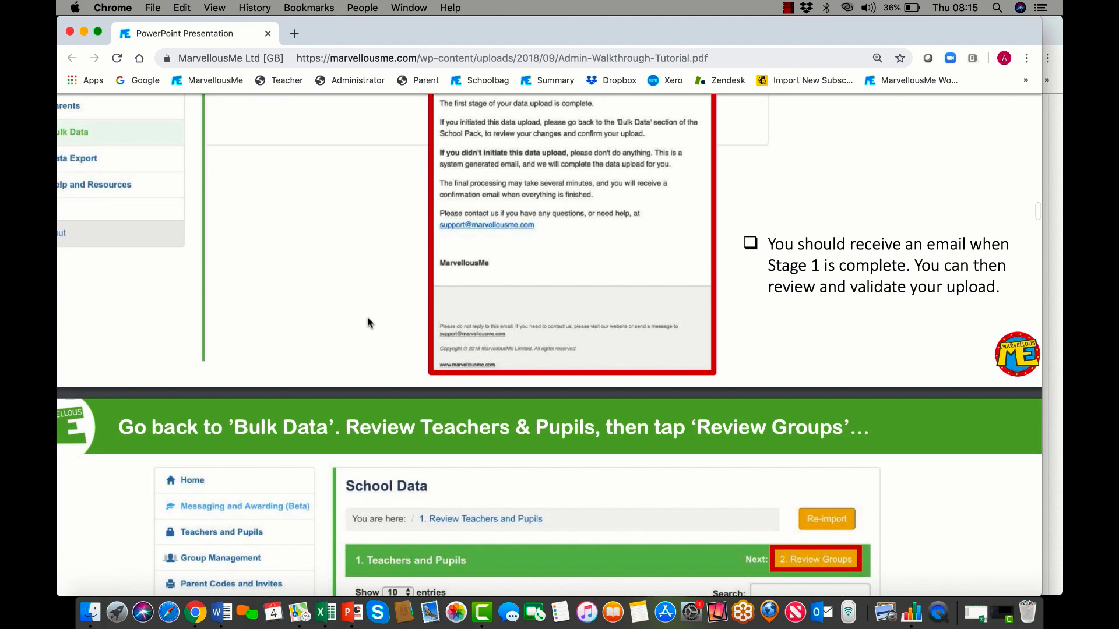
scroll(367, 318, down, 10)
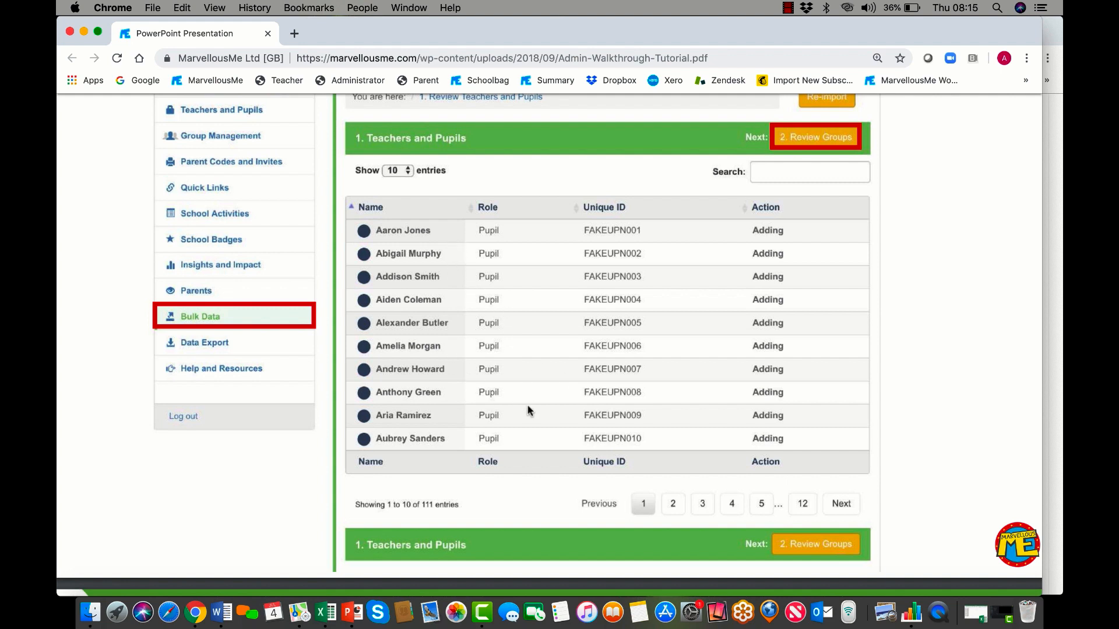
Read the guide's slides on reviewing groups, group members and errors, then the final validation and completion of the upload
scroll(527, 410, down, 10)
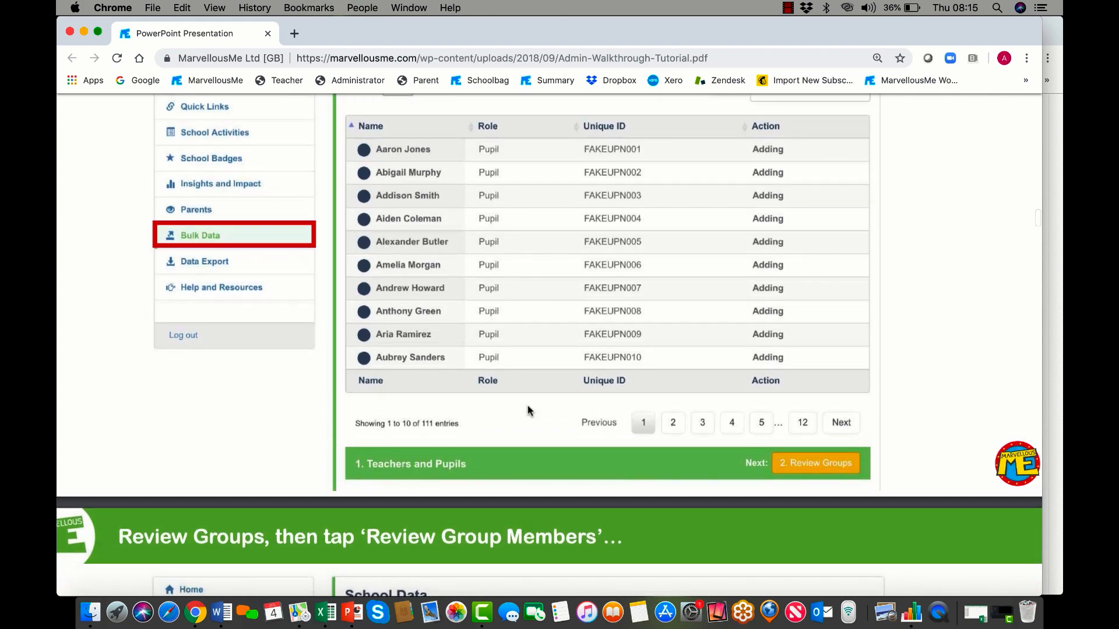
scroll(528, 410, down, 10)
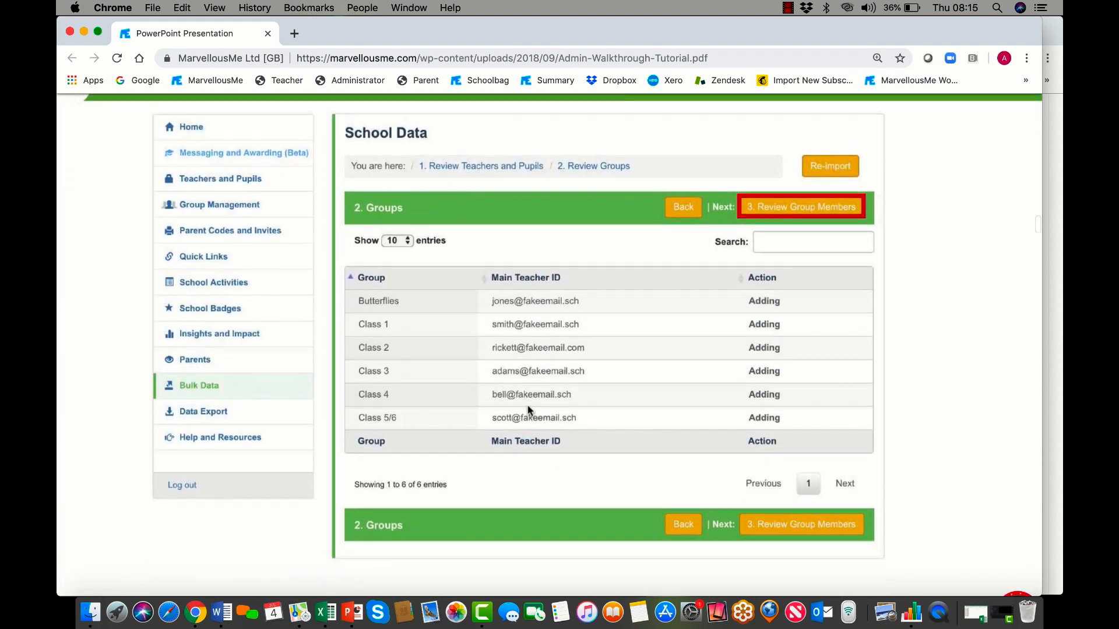
scroll(519, 362, down, 18)
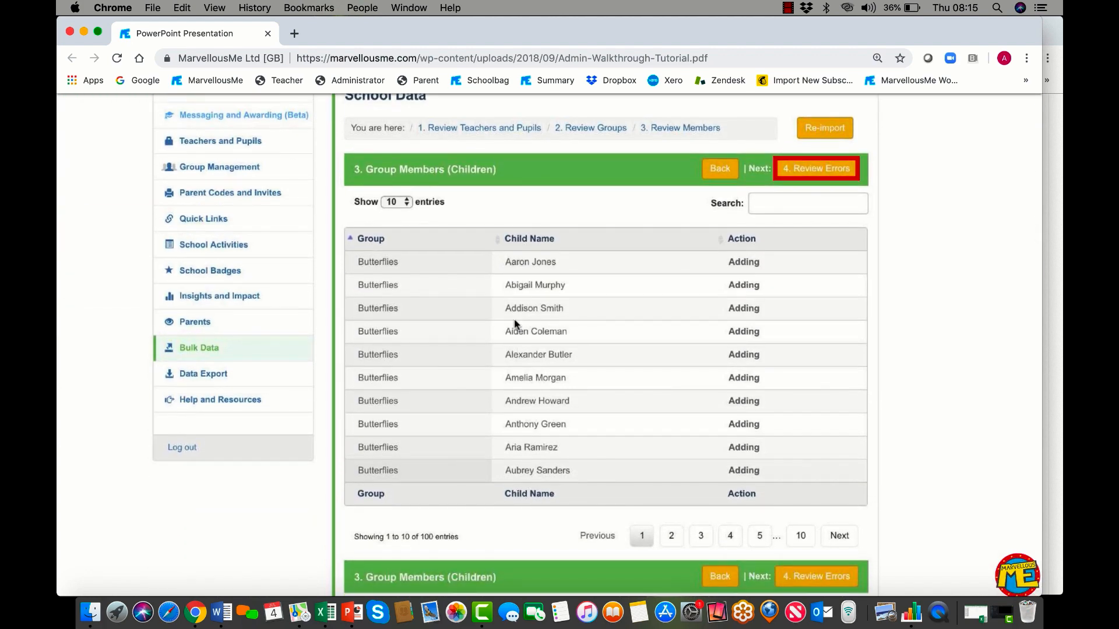
scroll(514, 319, down, 20)
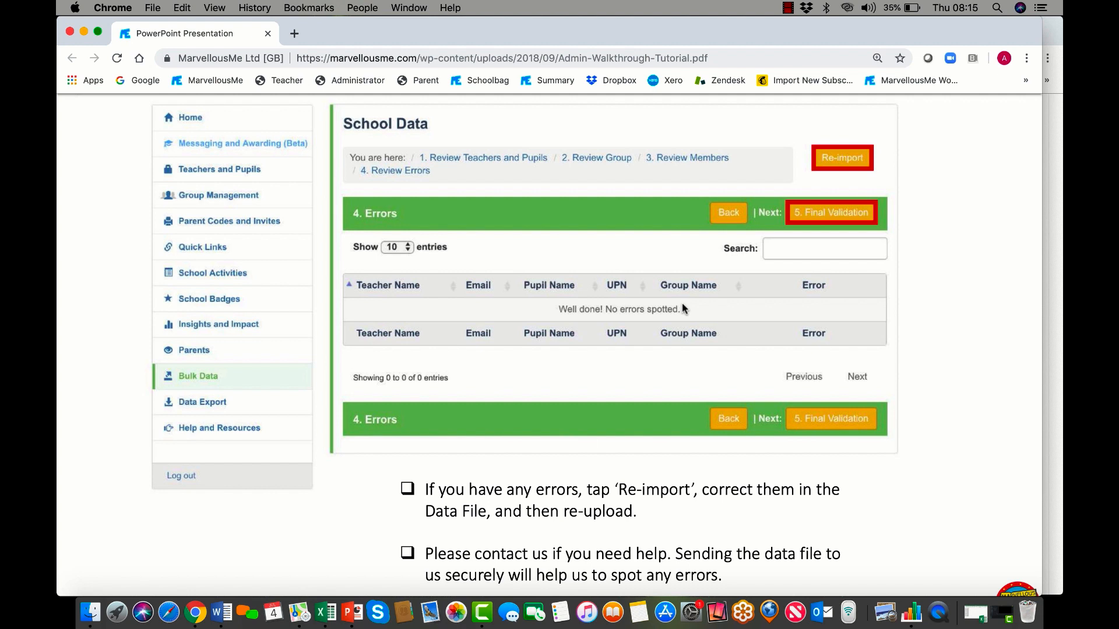
scroll(757, 338, down, 10)
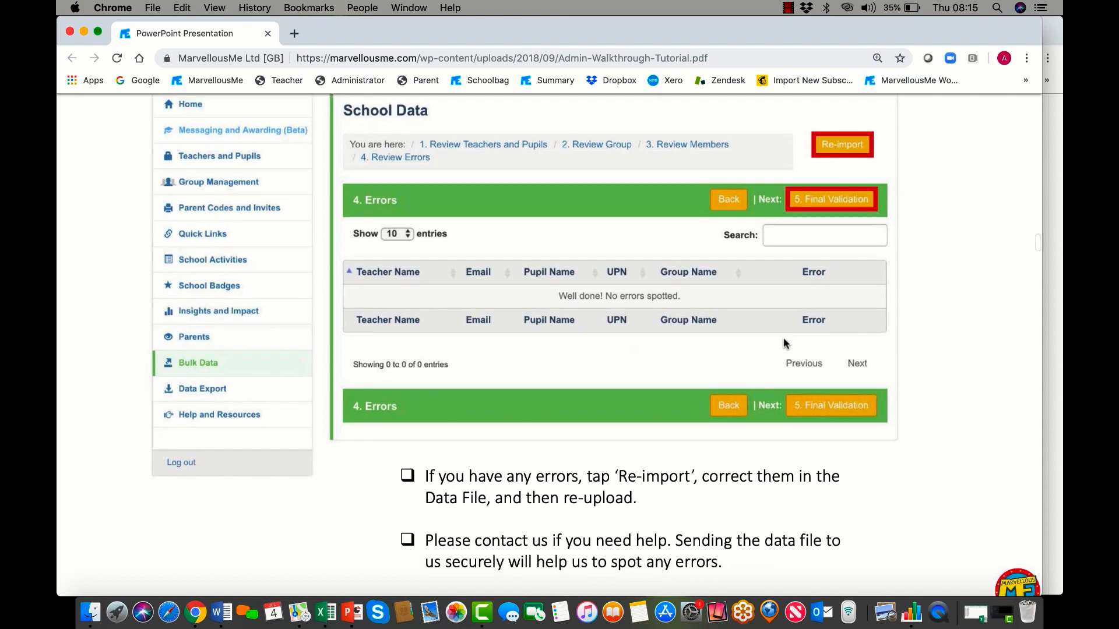
scroll(784, 343, down, 5)
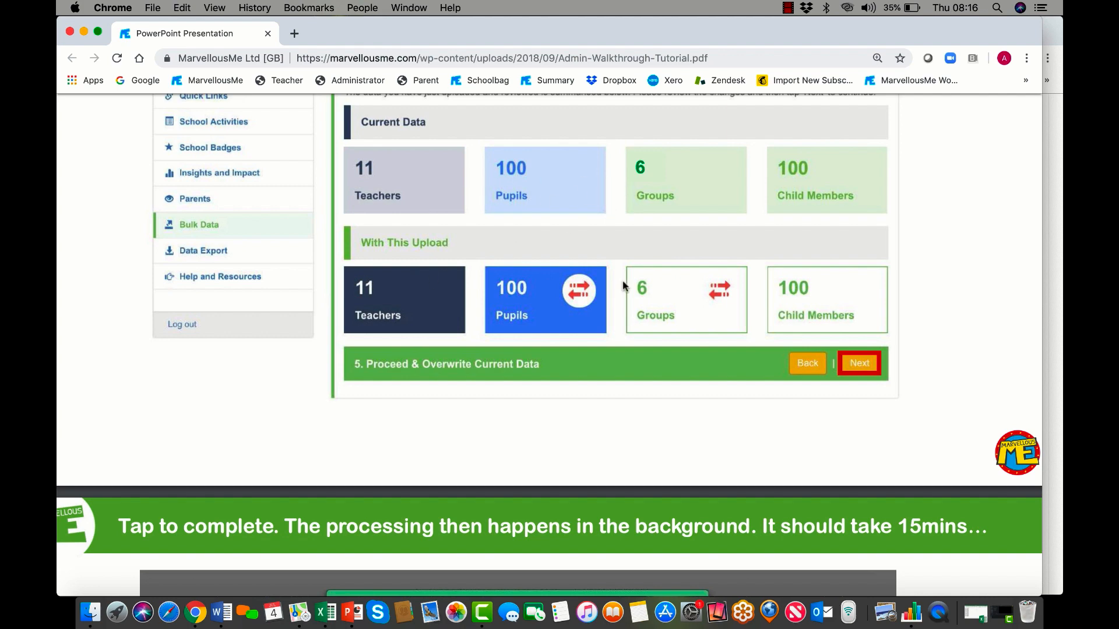
scroll(696, 367, down, 3)
scroll(694, 369, down, 14)
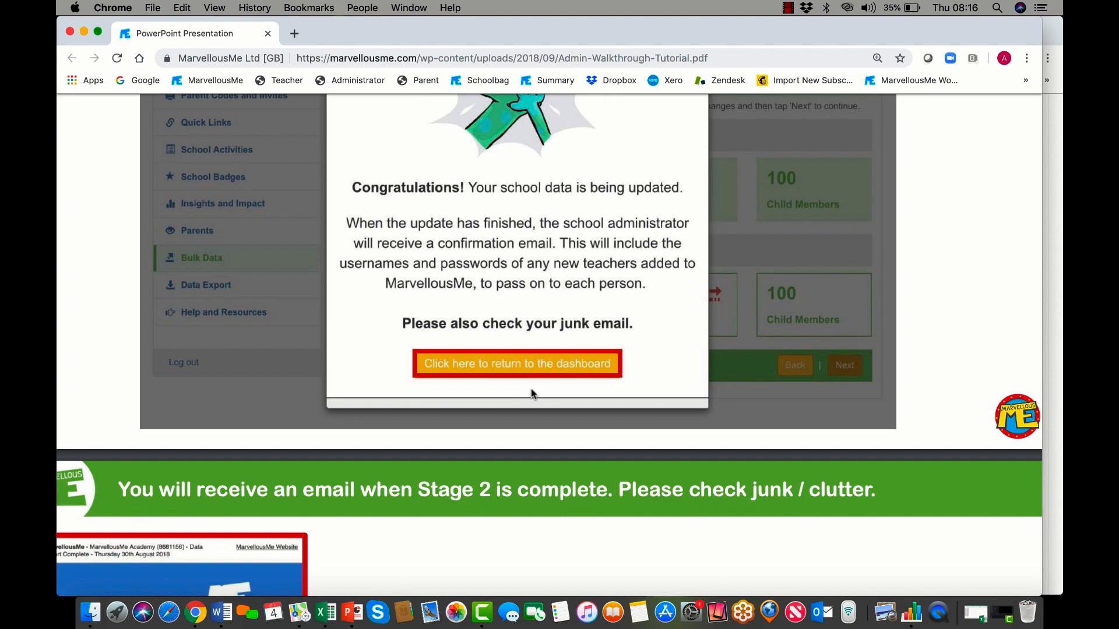
Read the guide's slides on the Stage 2 email, what happens when data is processed, and the final actions checklist
scroll(530, 393, down, 13)
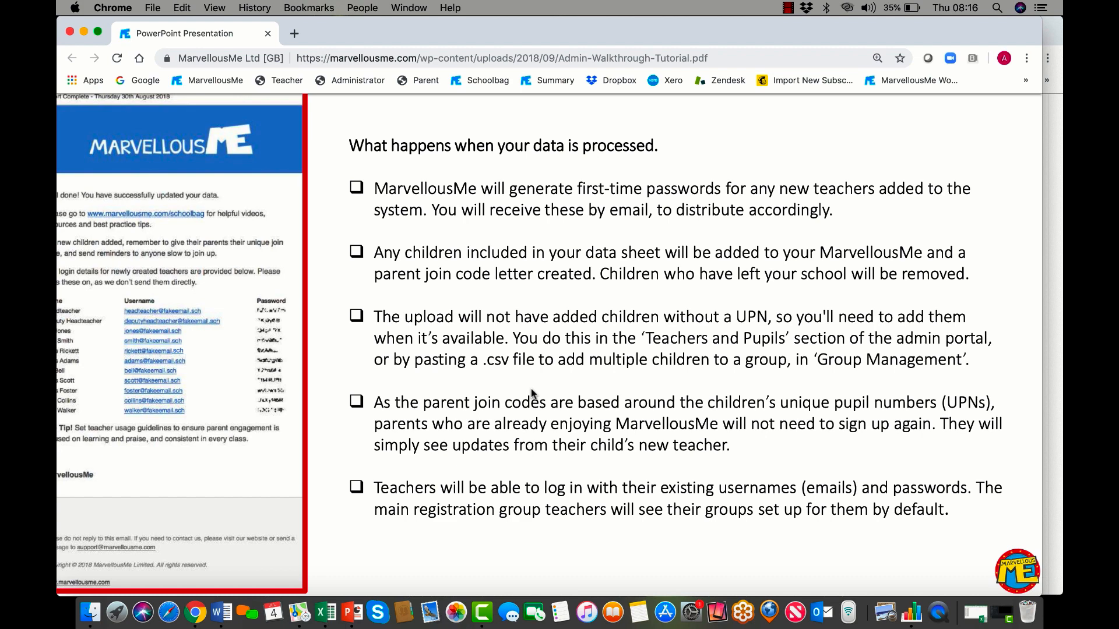
scroll(531, 392, left, 2)
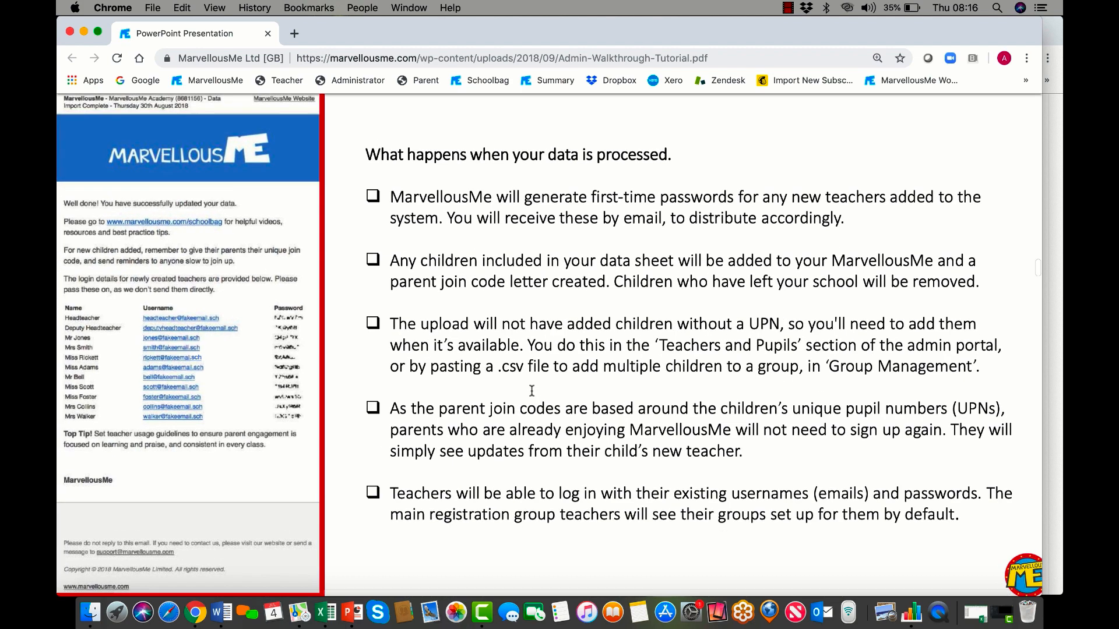
scroll(531, 391, down, 5)
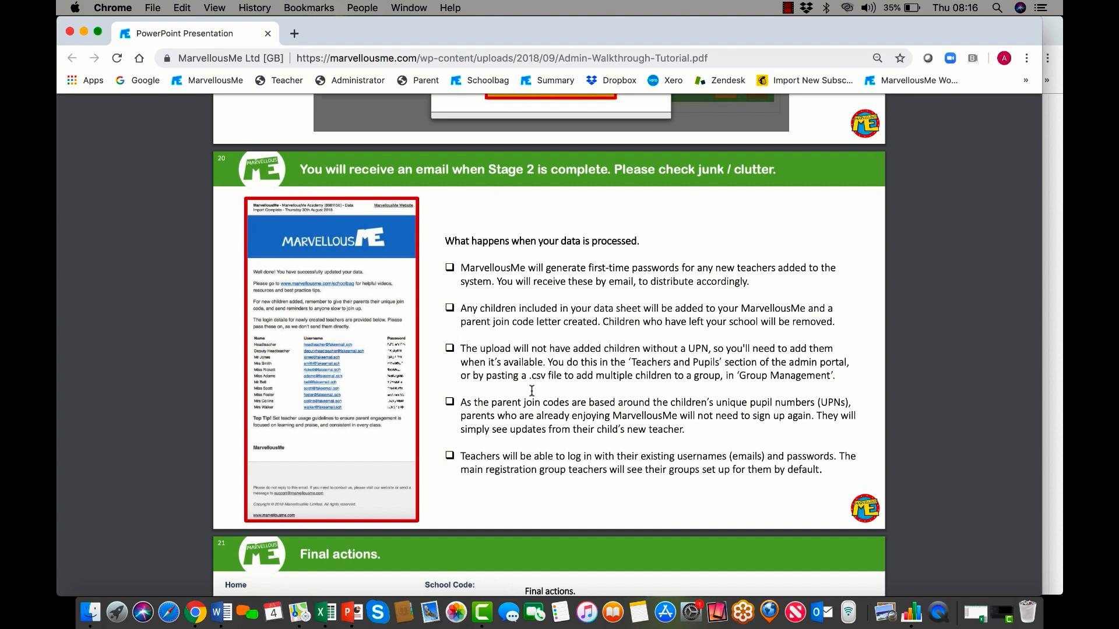
scroll(532, 391, up, 1)
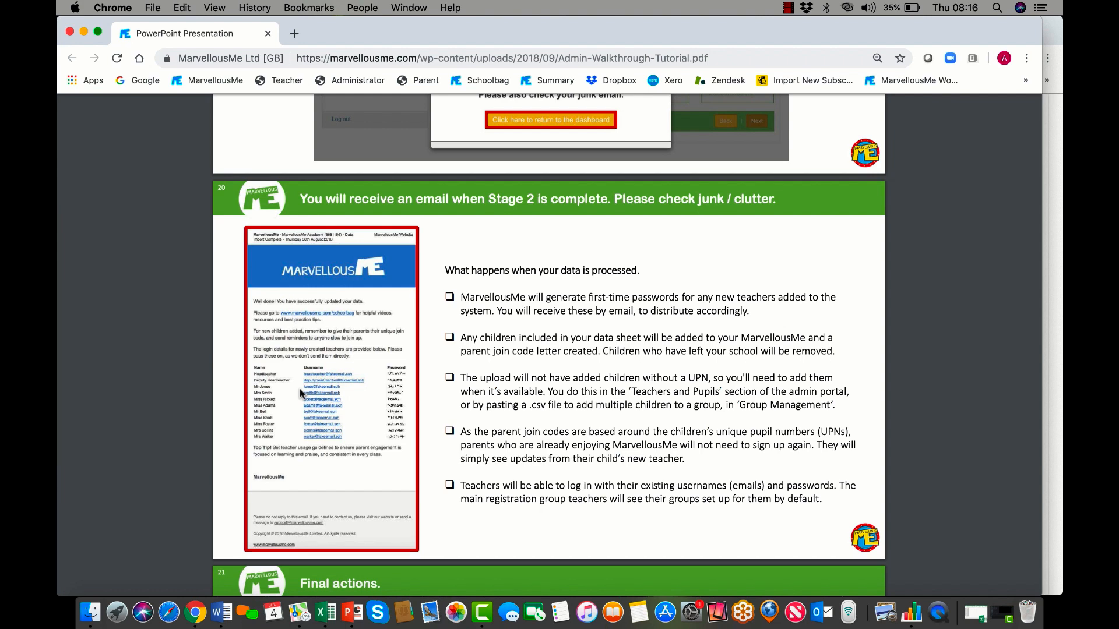
scroll(623, 366, down, 5)
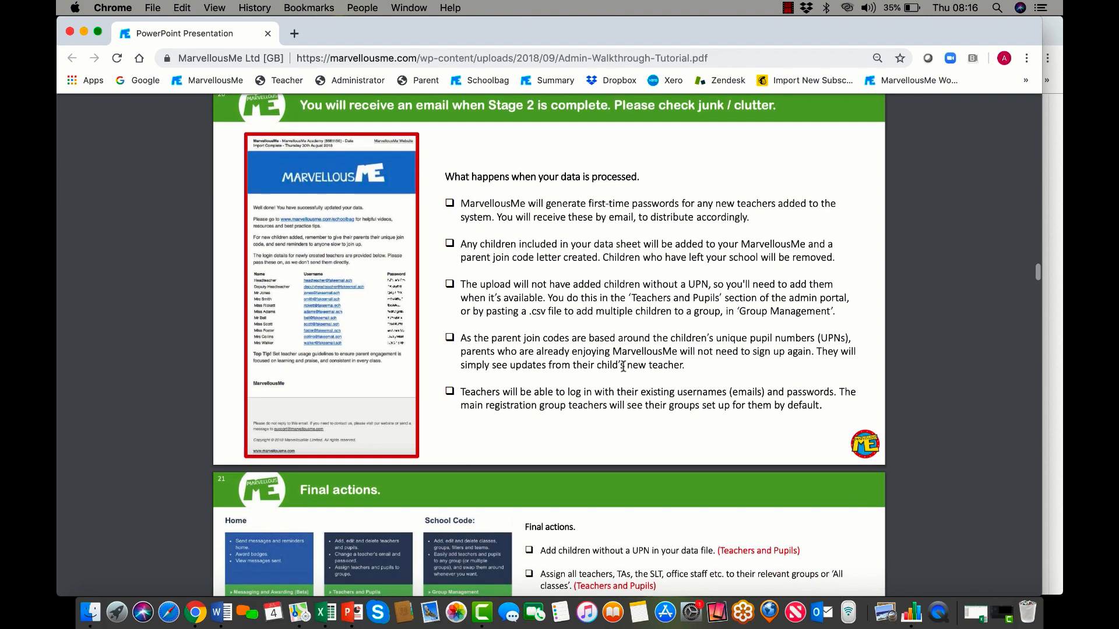
scroll(622, 366, down, 10)
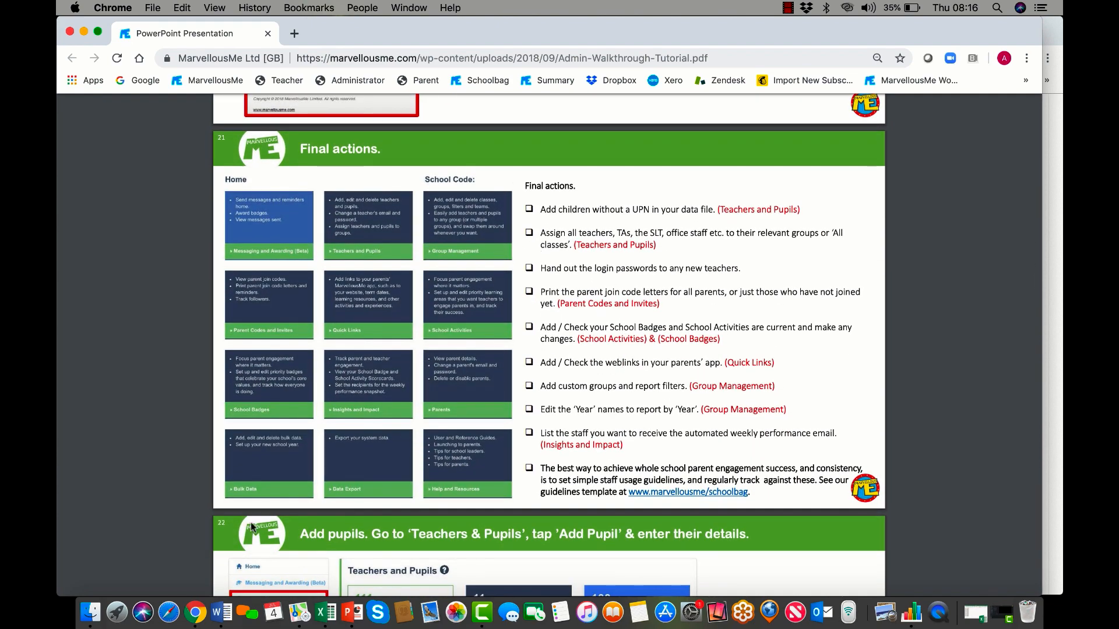
Narrow the guide window at its Final actions slide so the admin portal's section list shows beside it
click(194, 617)
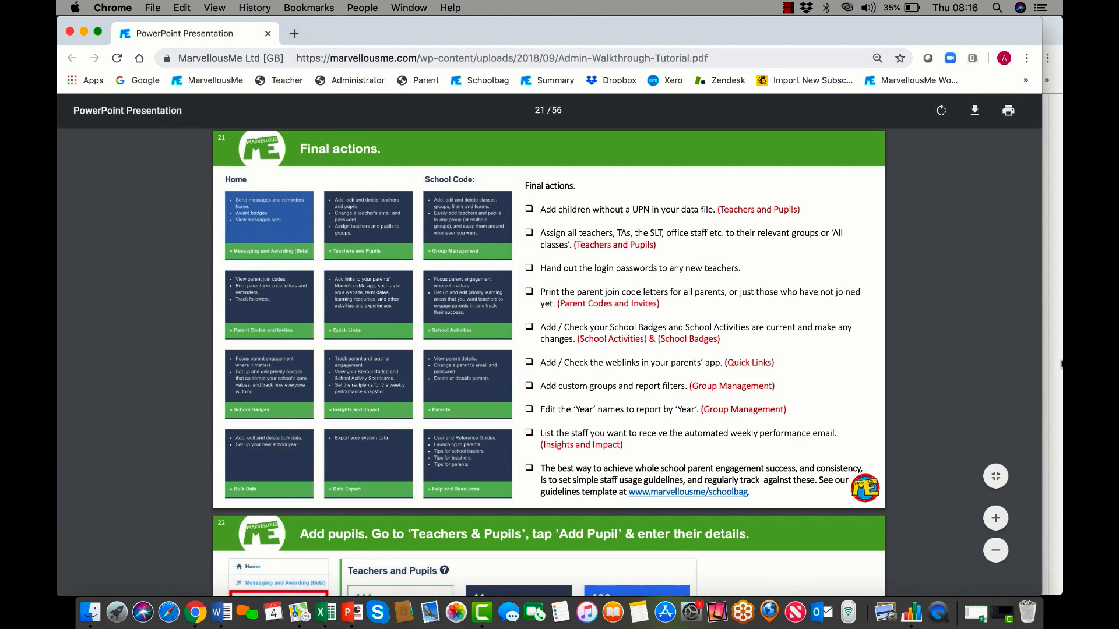
drag(1041, 362, 406, 356)
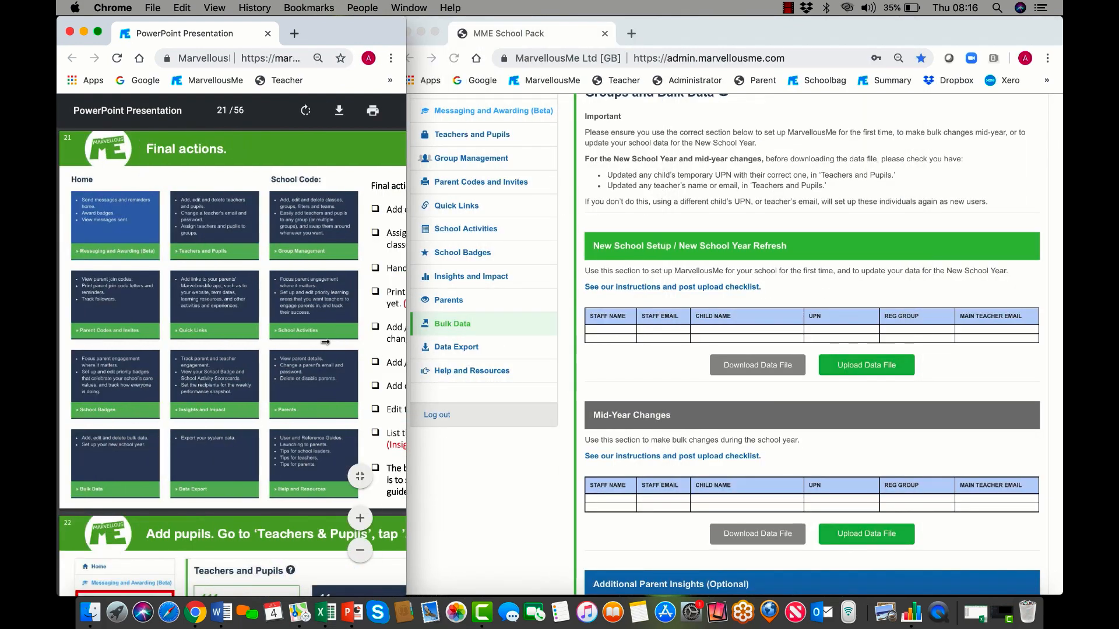
scroll(673, 372, up, 3)
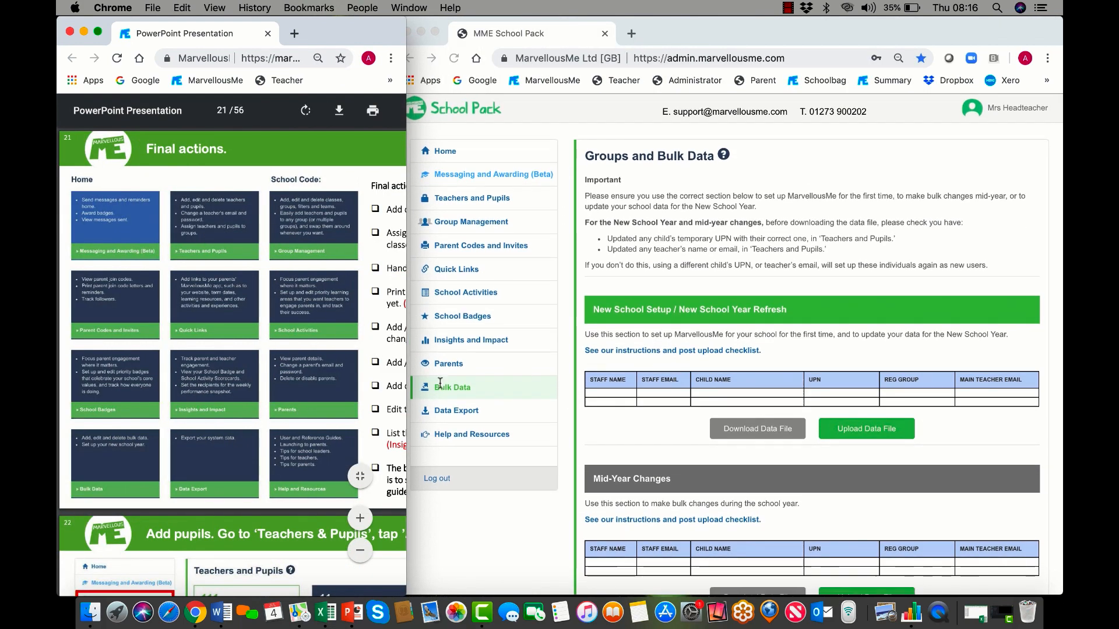
scroll(279, 375, down, 5)
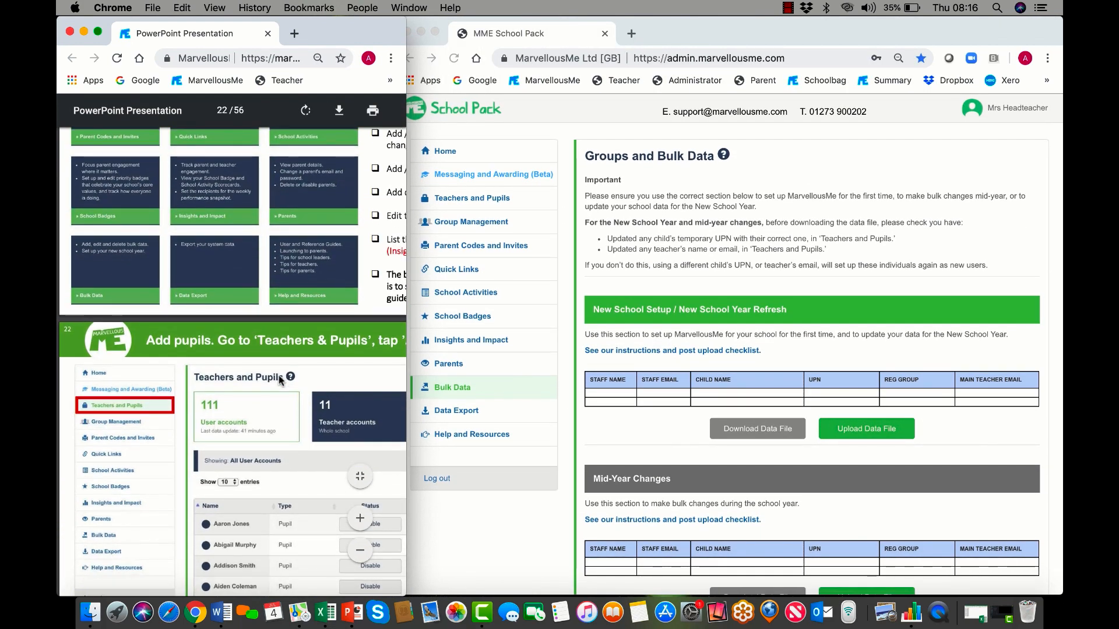
scroll(278, 380, up, 5)
Find the headteacher's account in Teachers and Pupils by searching "head", assign it to all groups and save
click(470, 198)
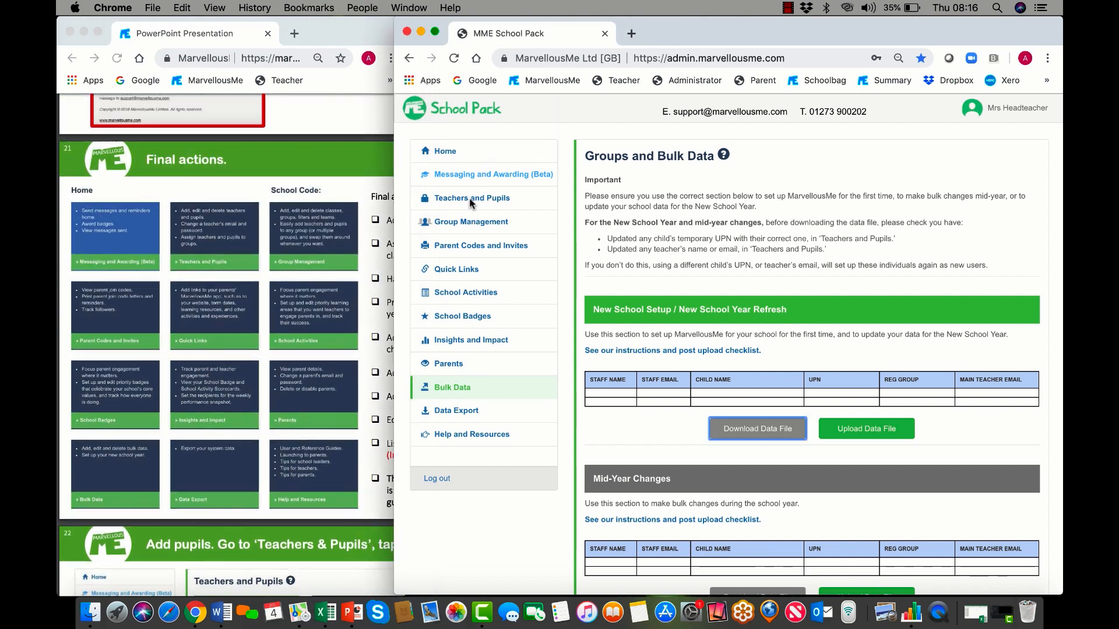
click(469, 198)
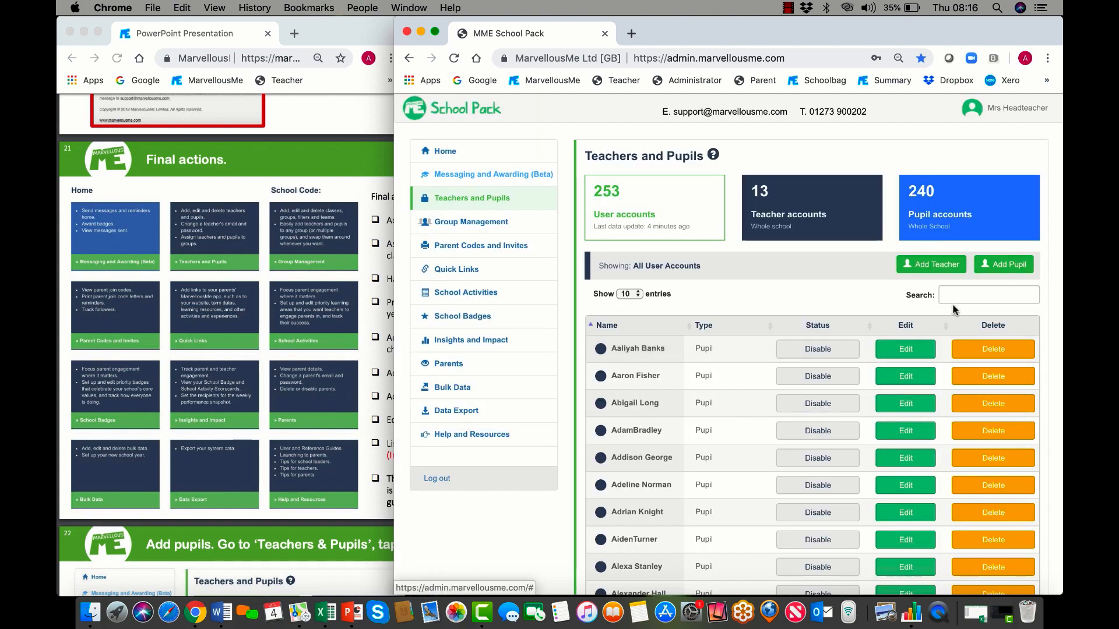
click(974, 294)
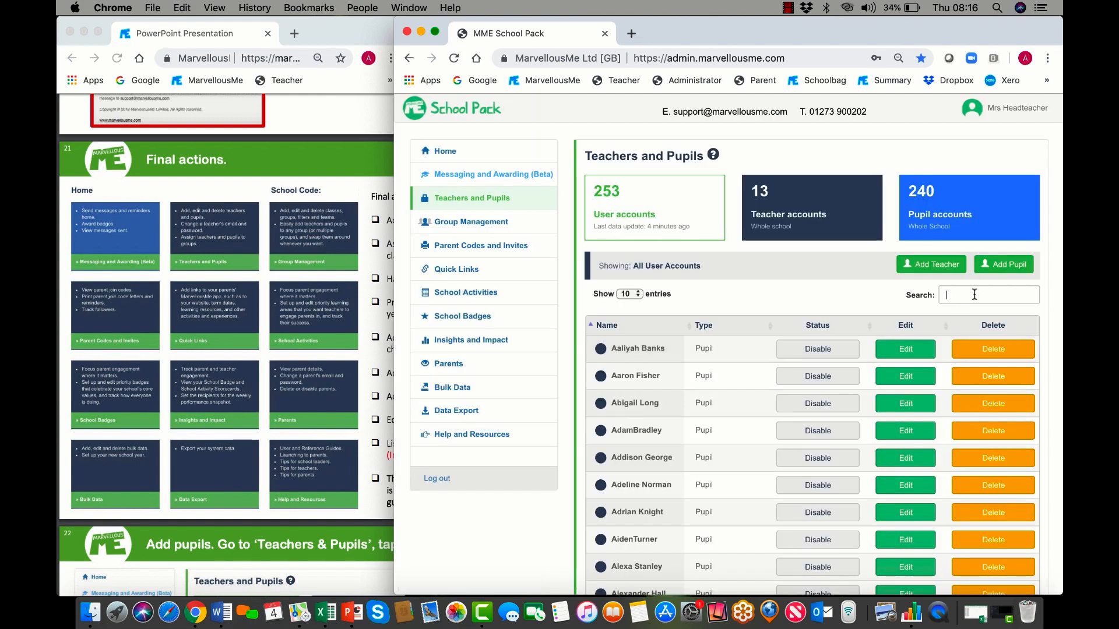
text(head)
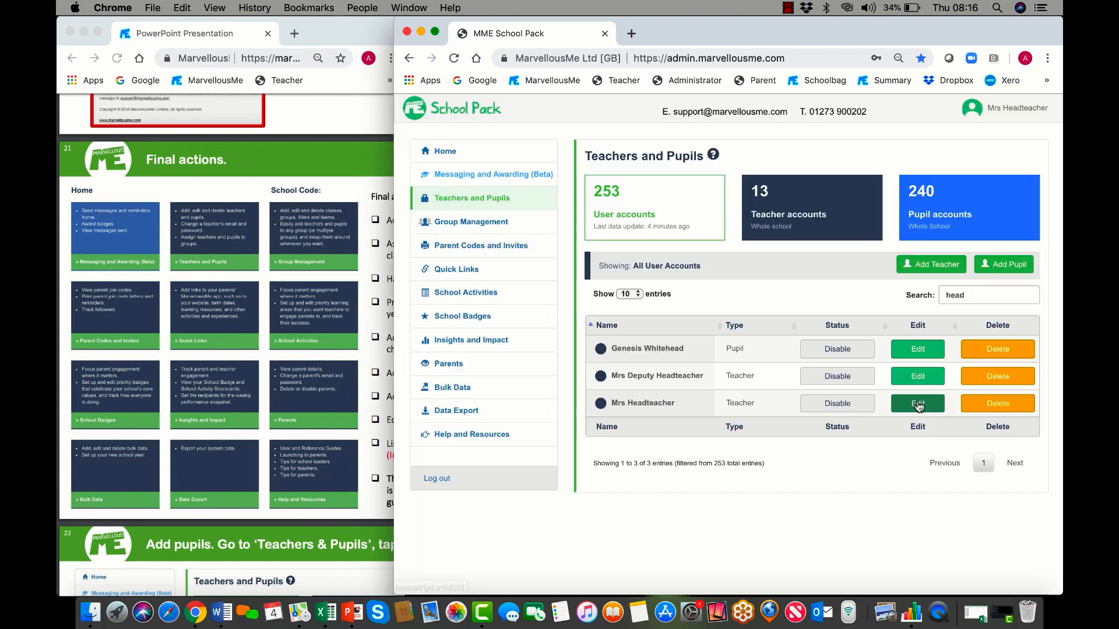
click(919, 406)
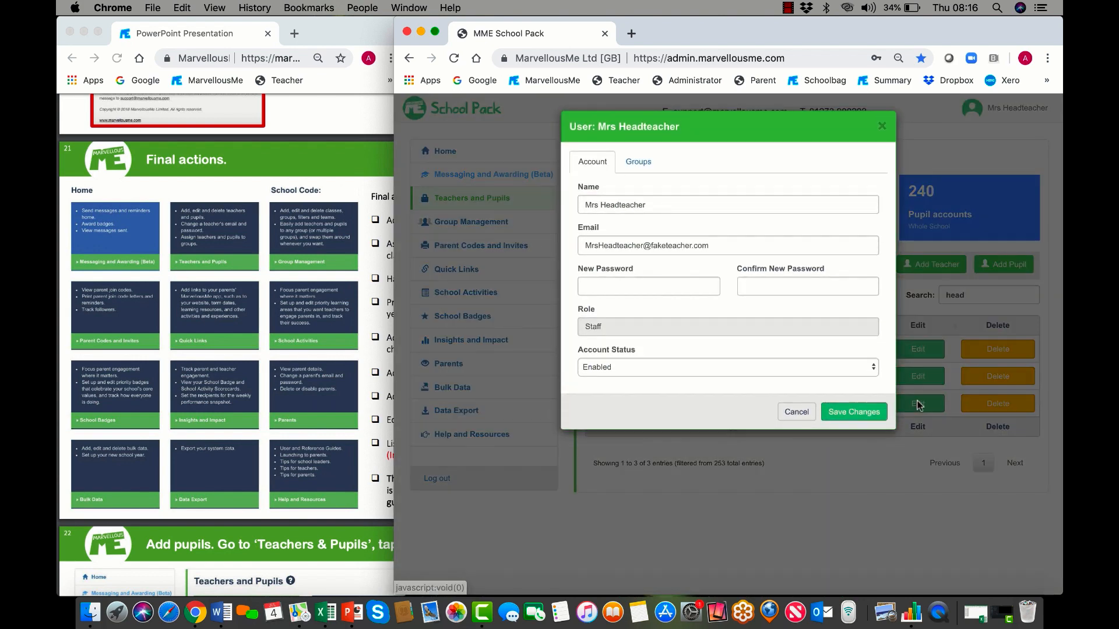
click(638, 163)
click(633, 193)
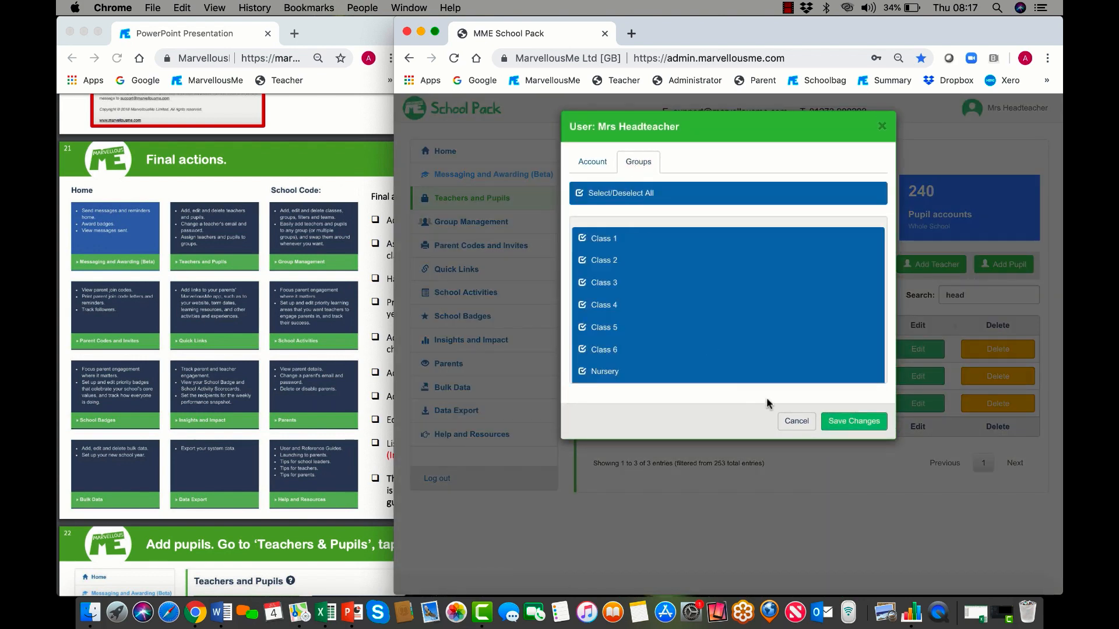
click(842, 422)
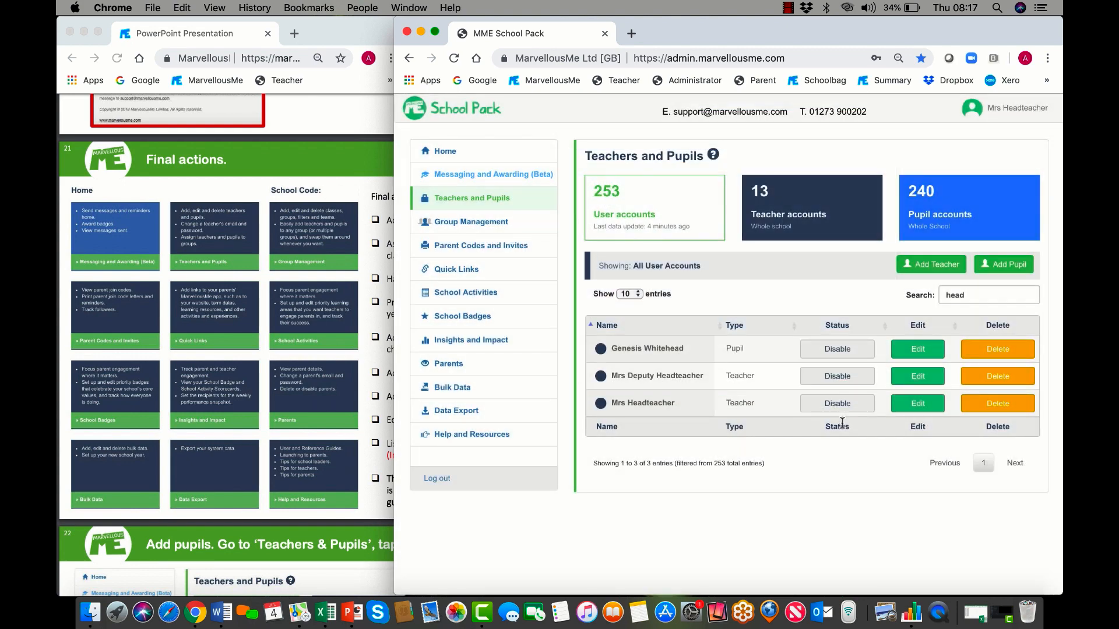
View the teaching groups in Group Management, and sort the Teachers and Pupils accounts by type to list teachers first
click(449, 227)
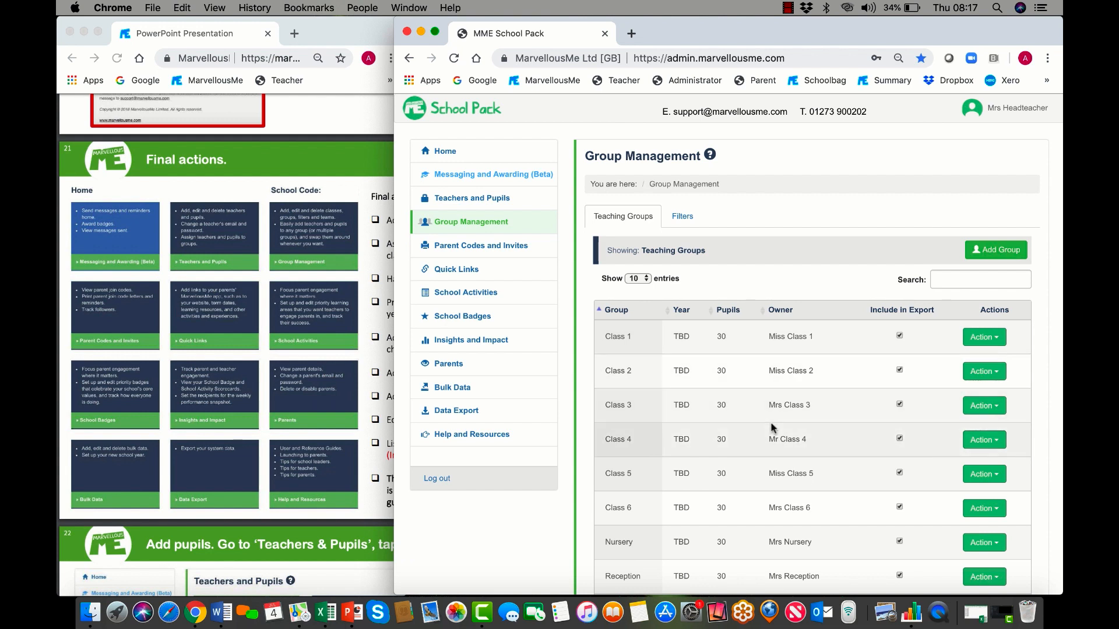
click(492, 199)
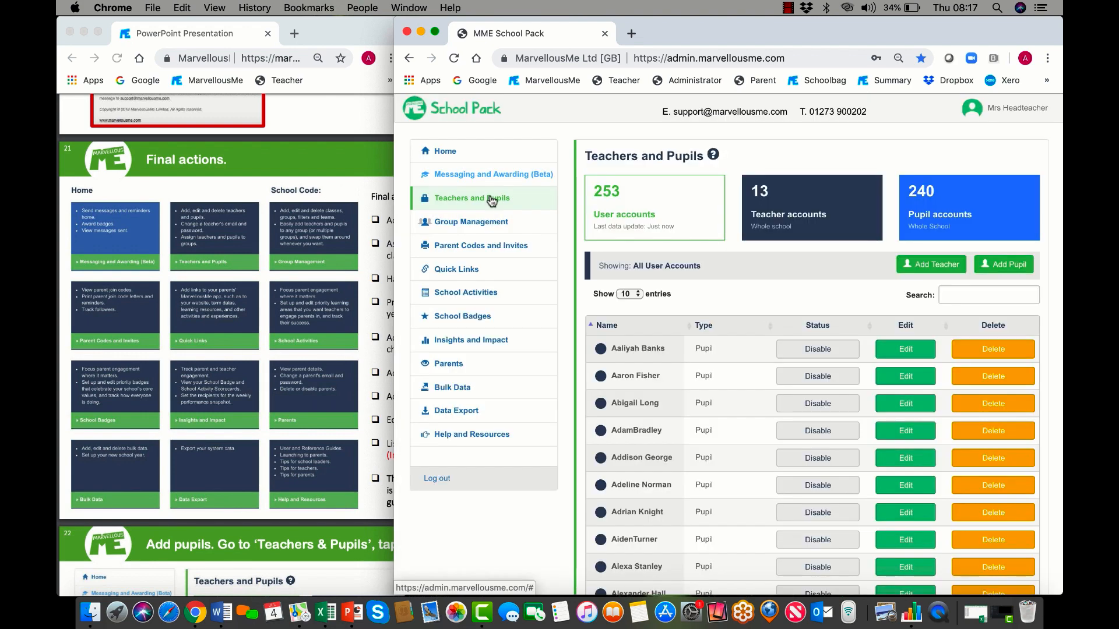
click(716, 327)
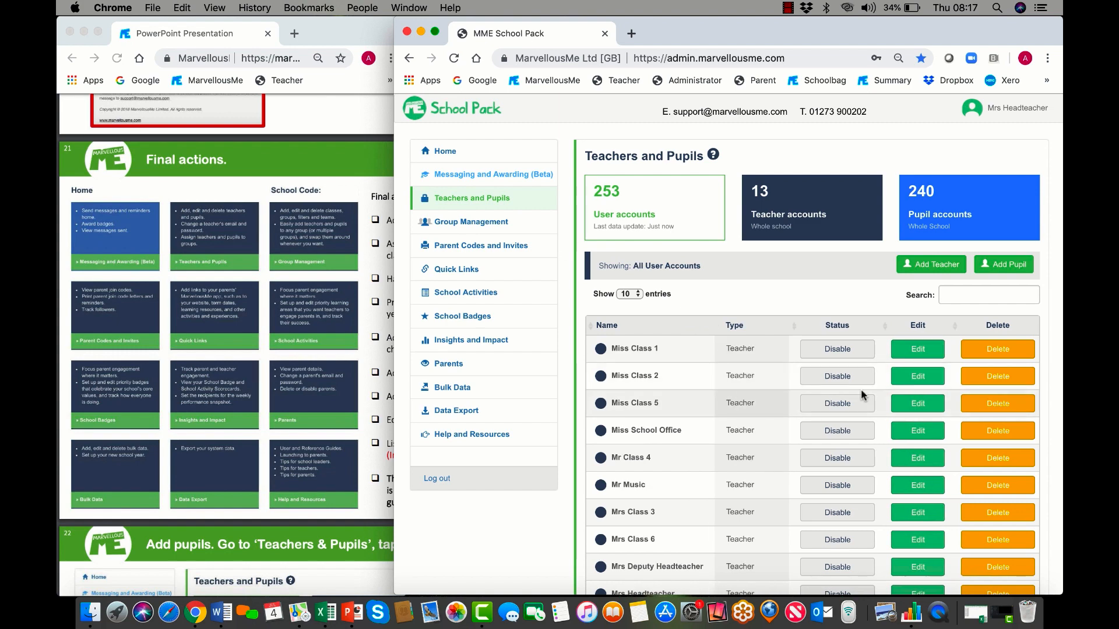
Edit the school office account's groups, ticking Class 1, Class 3 and Class 5 before selecting all groups, and save the changes
click(918, 431)
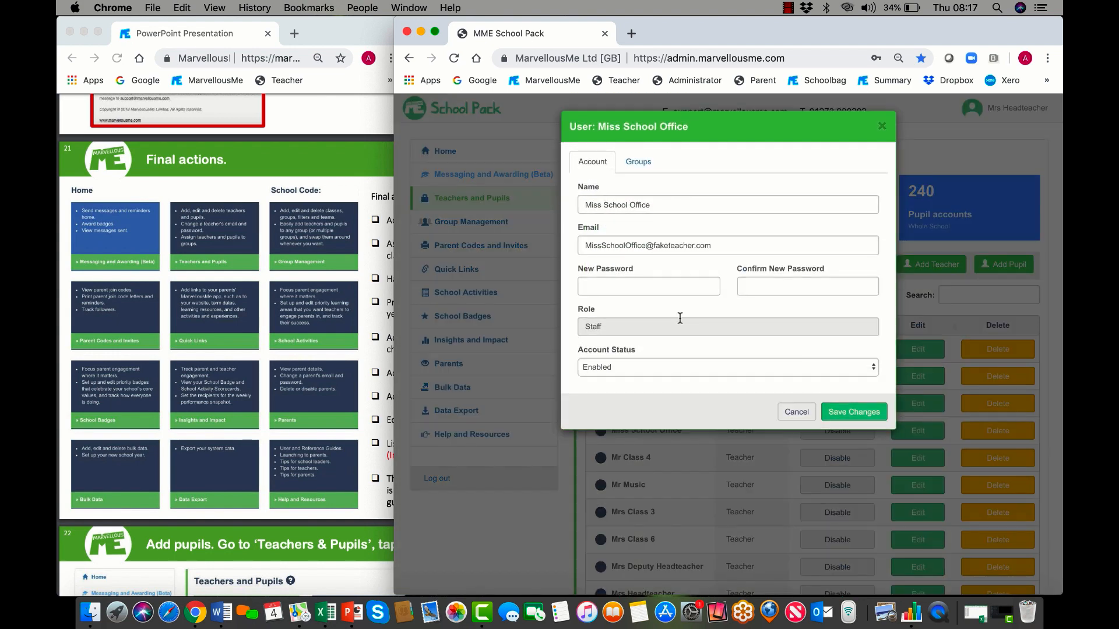
click(641, 162)
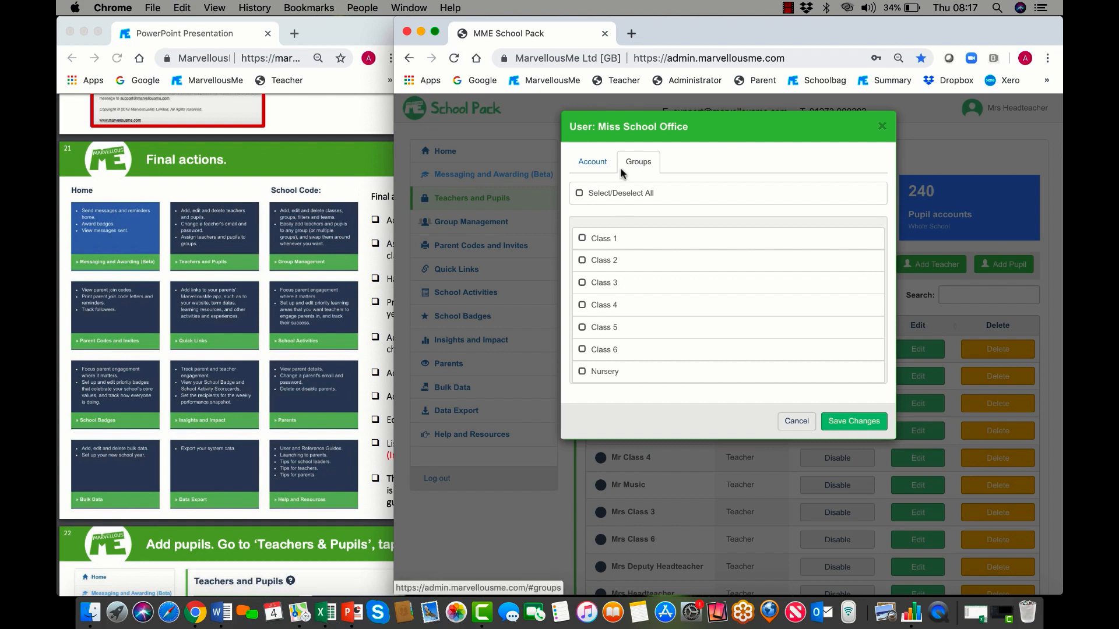
click(615, 238)
click(613, 286)
click(610, 324)
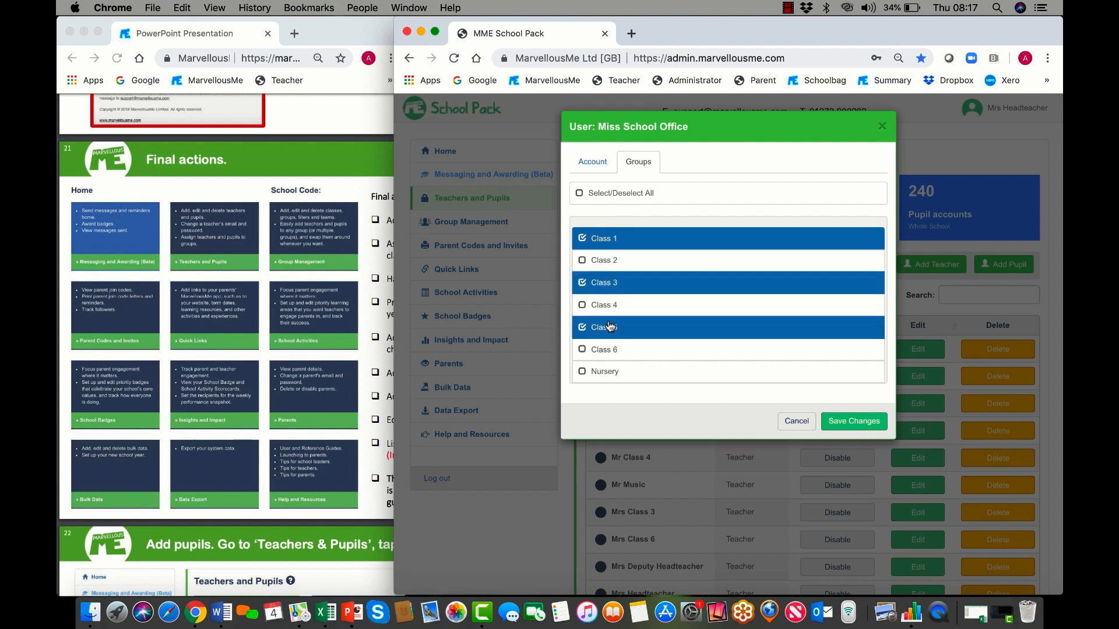
click(612, 198)
click(852, 421)
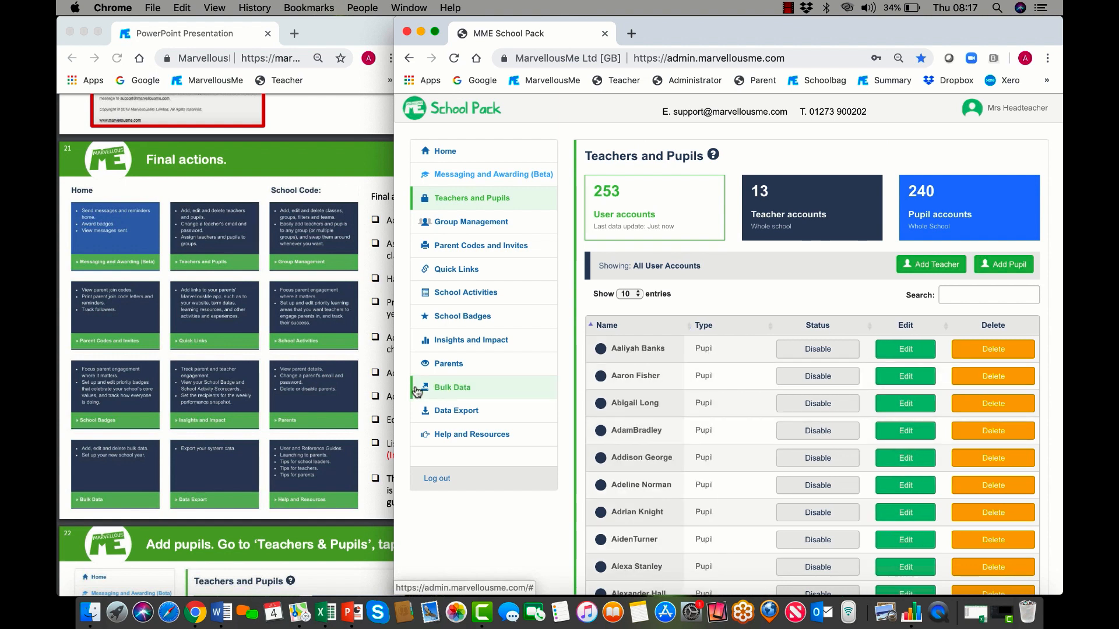
Filter Parent Codes and Invites by the usage "Parents still to join" and look through the listed pupils' join codes
click(461, 245)
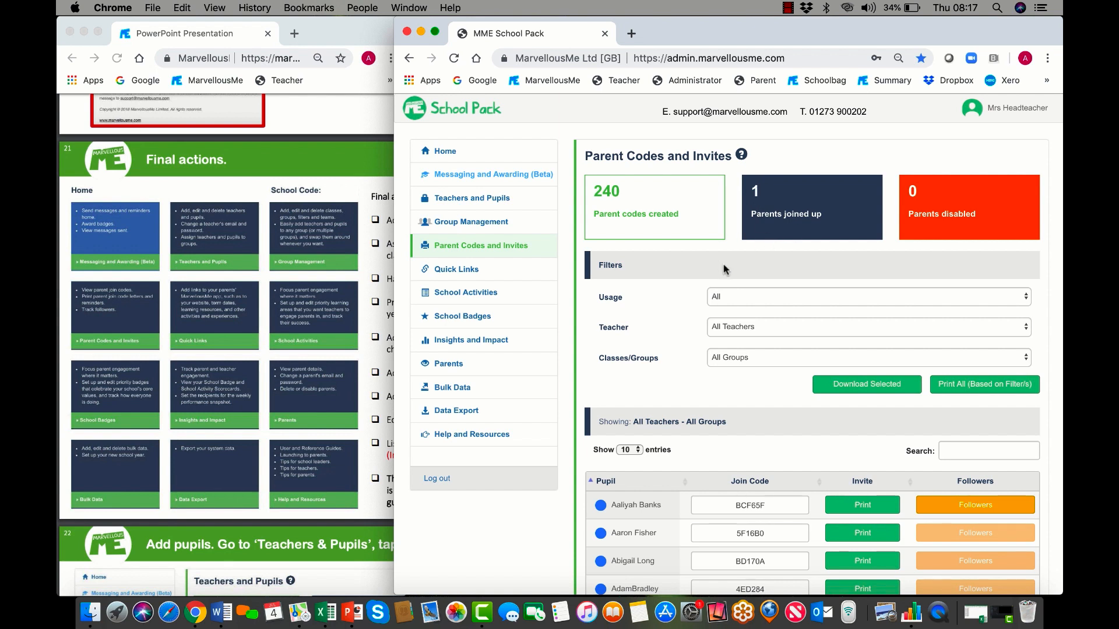
click(753, 296)
click(751, 319)
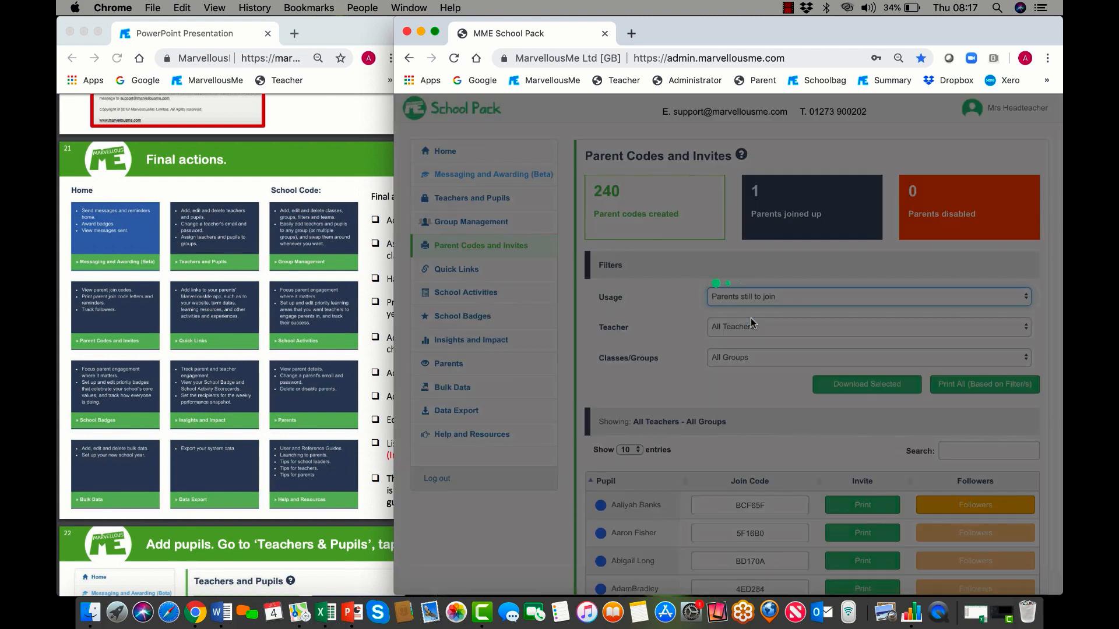
scroll(752, 322, down, 3)
scroll(751, 323, down, 5)
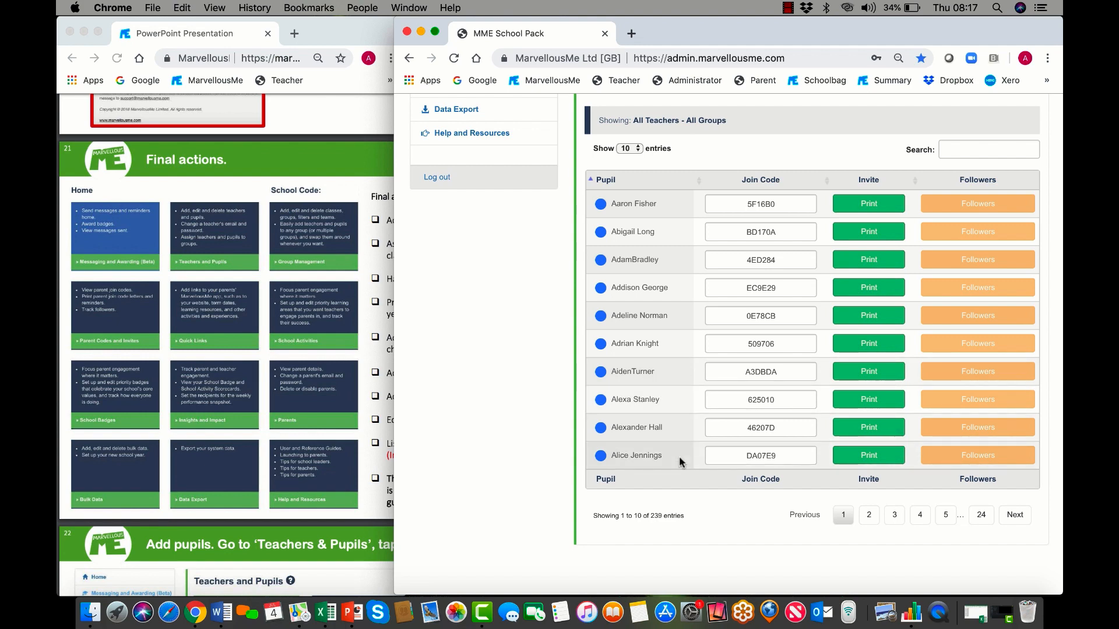
scroll(679, 456, up, 3)
scroll(686, 513, down, 3)
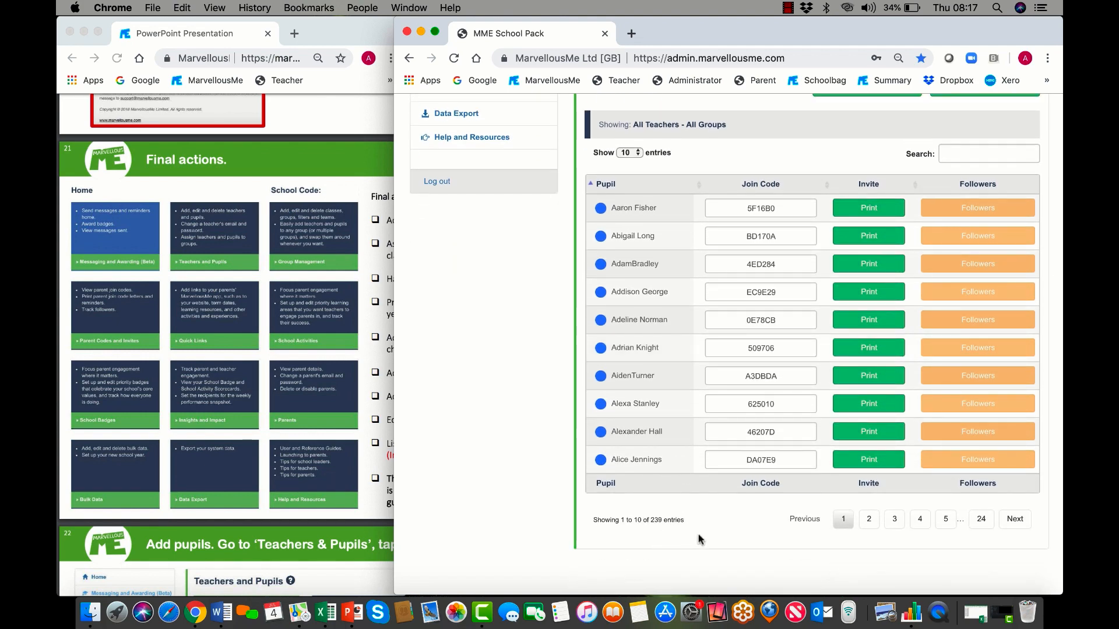
Look over the pupils' join codes in Parent Codes and Invites and view the available Classes/Groups filter options
scroll(710, 511, up, 7)
scroll(711, 512, down, 7)
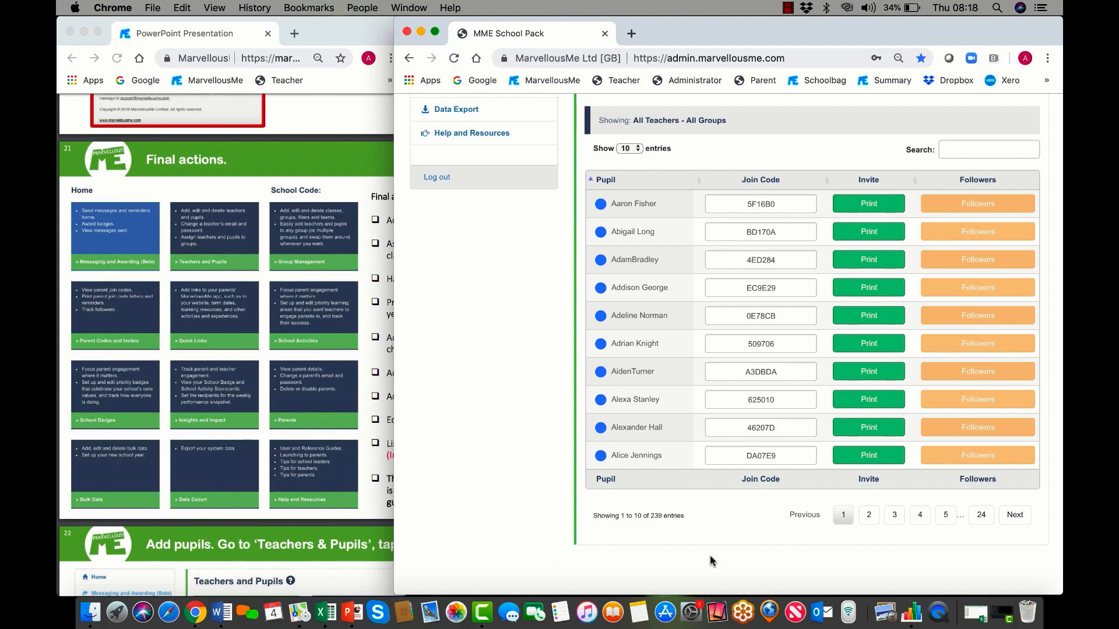
scroll(710, 555, up, 7)
click(756, 357)
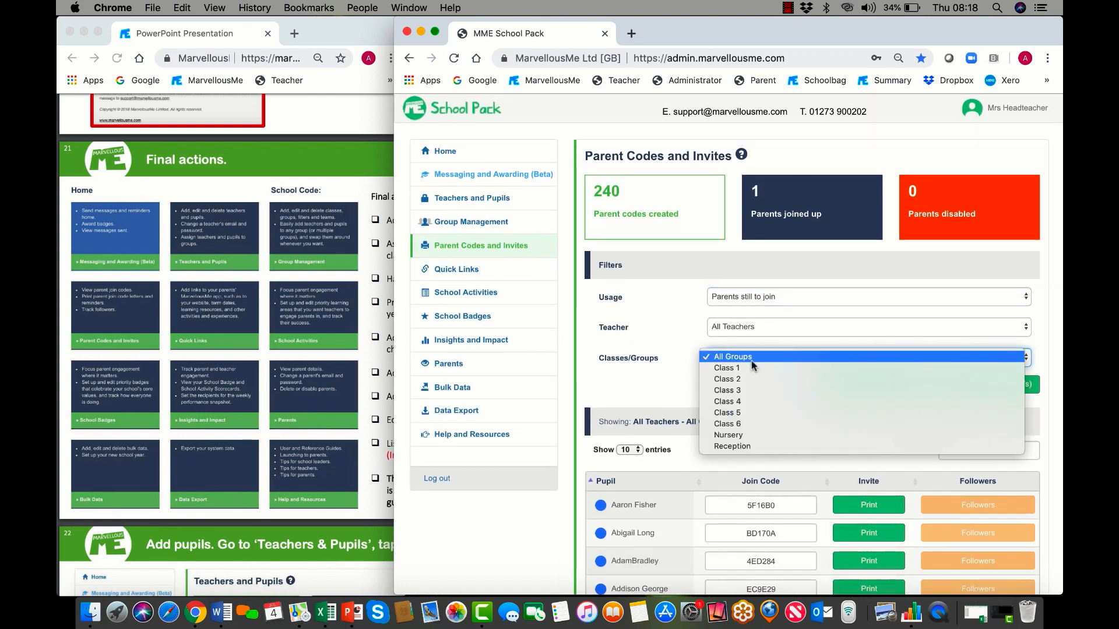
click(675, 388)
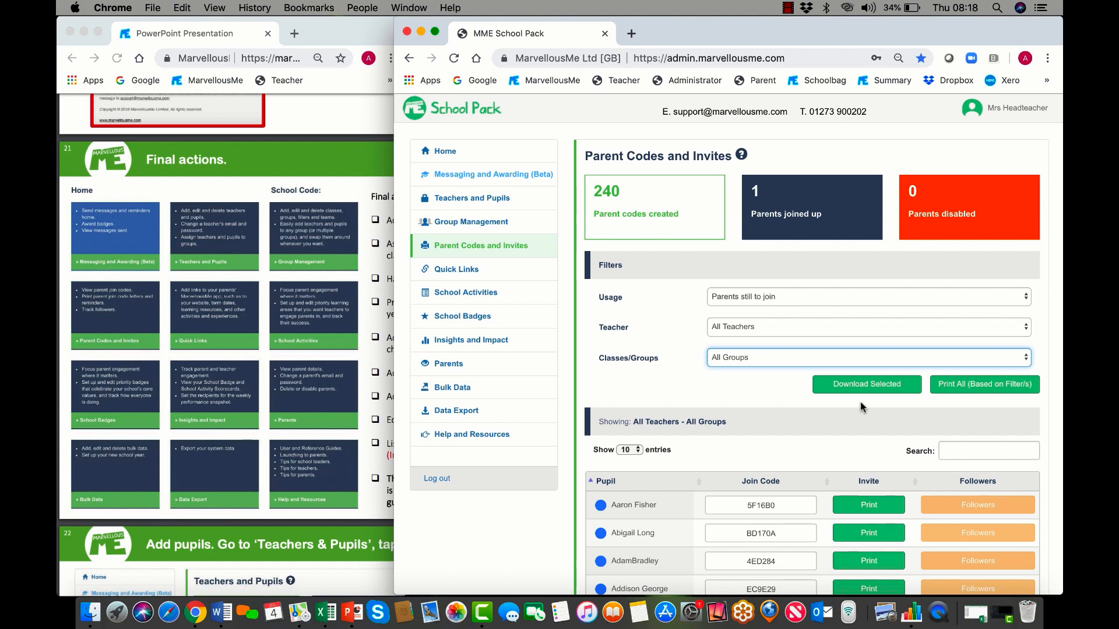
Review the school's Quick Links, School Badges and School Activities pages
click(462, 271)
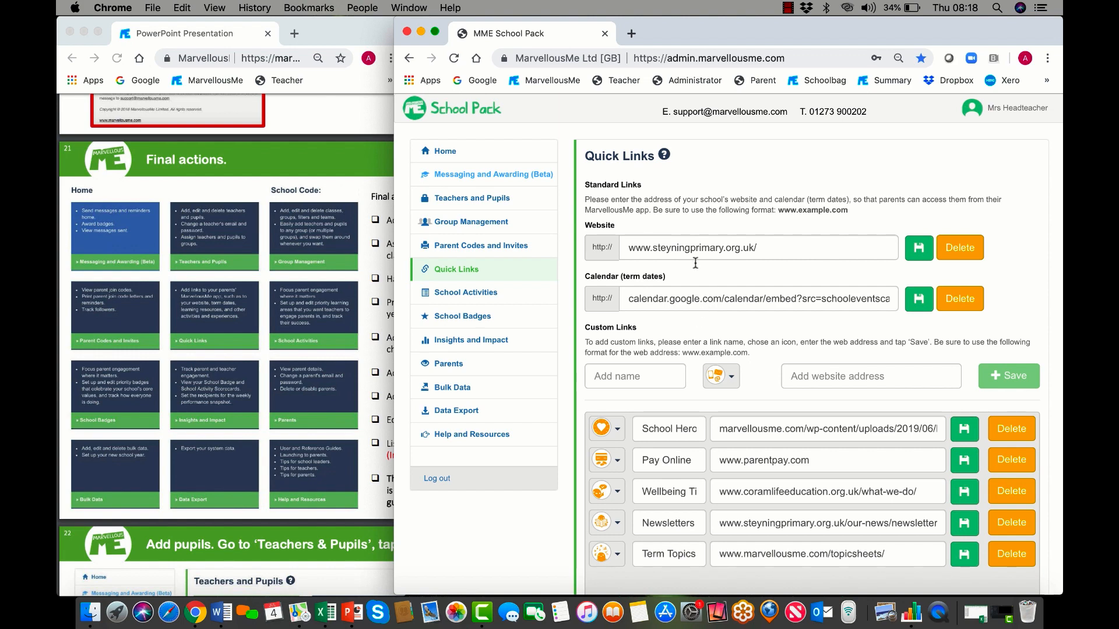
scroll(680, 305, down, 3)
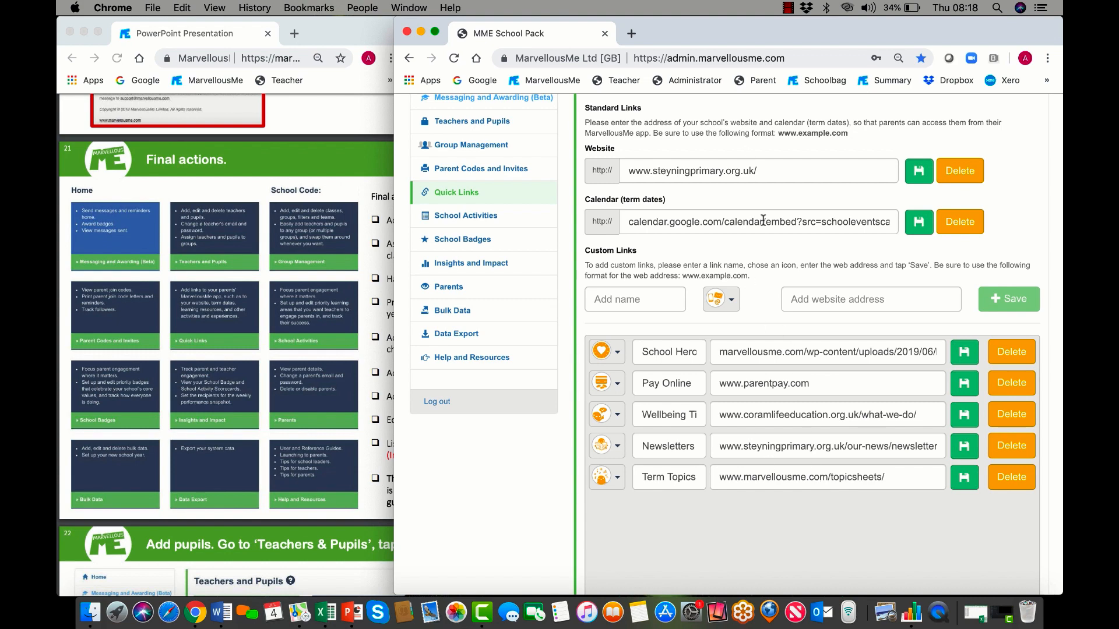
click(452, 240)
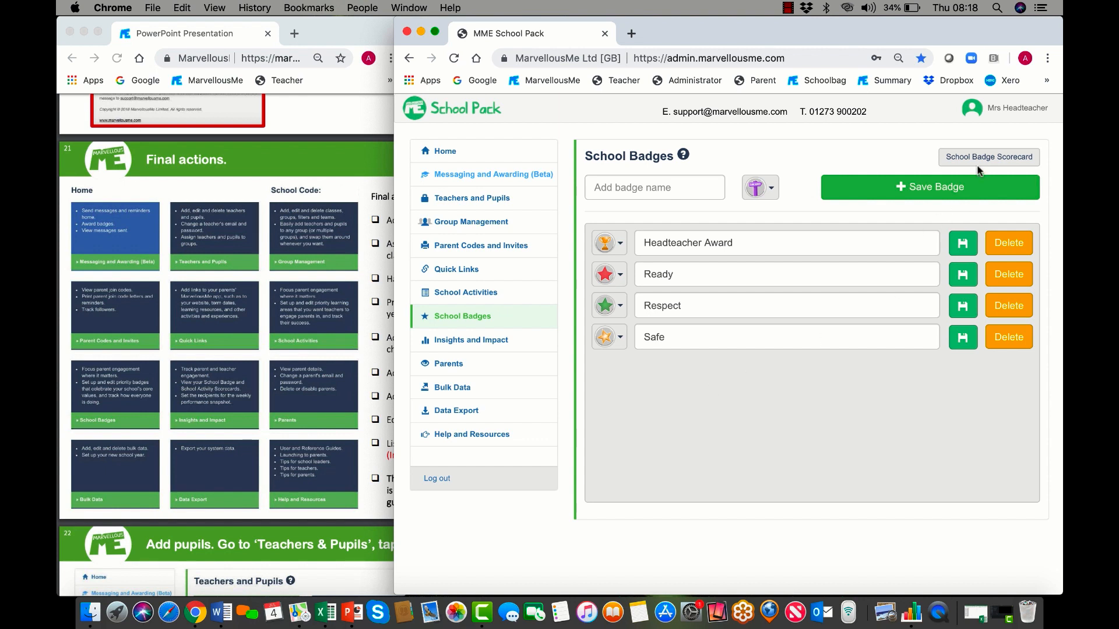
click(474, 297)
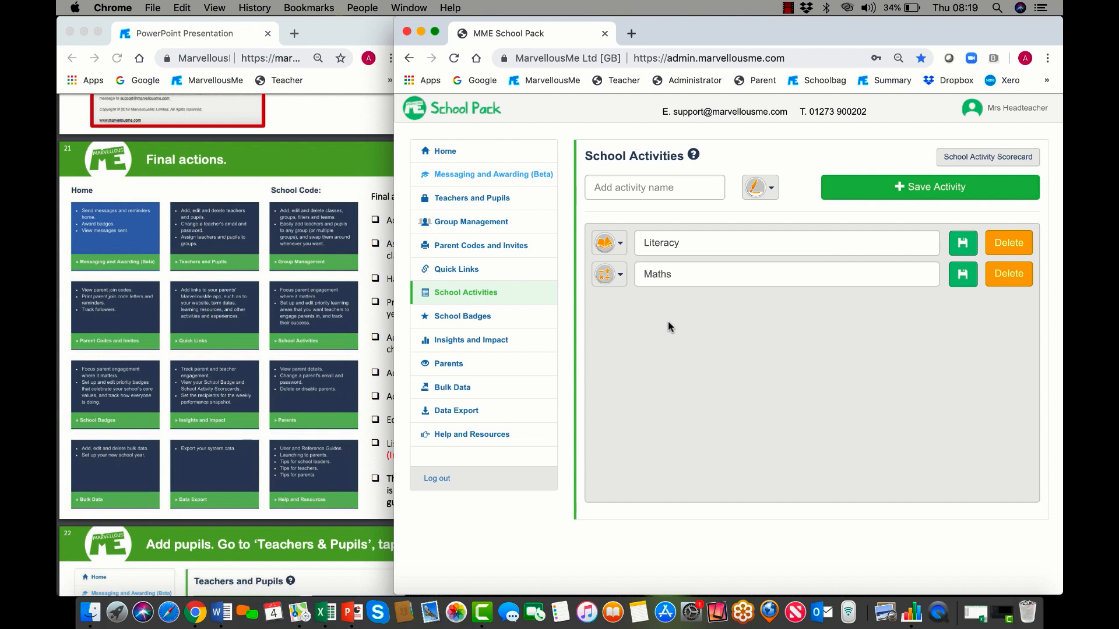
Select all staff as Weekly Snapshot recipients in Insights and Impact, and save the changes
click(501, 342)
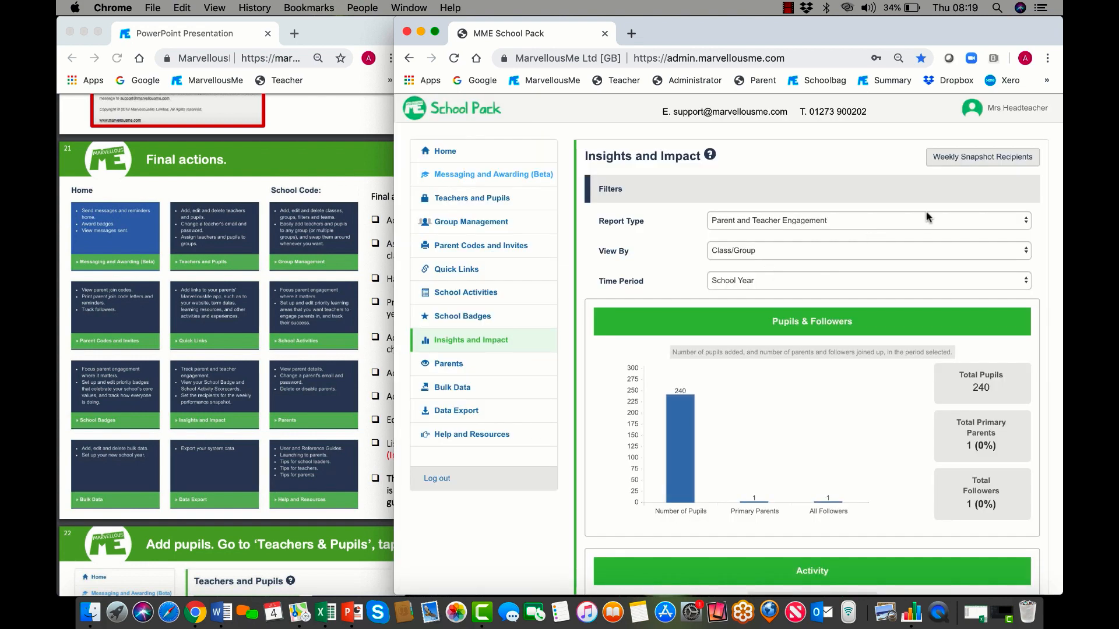
click(965, 160)
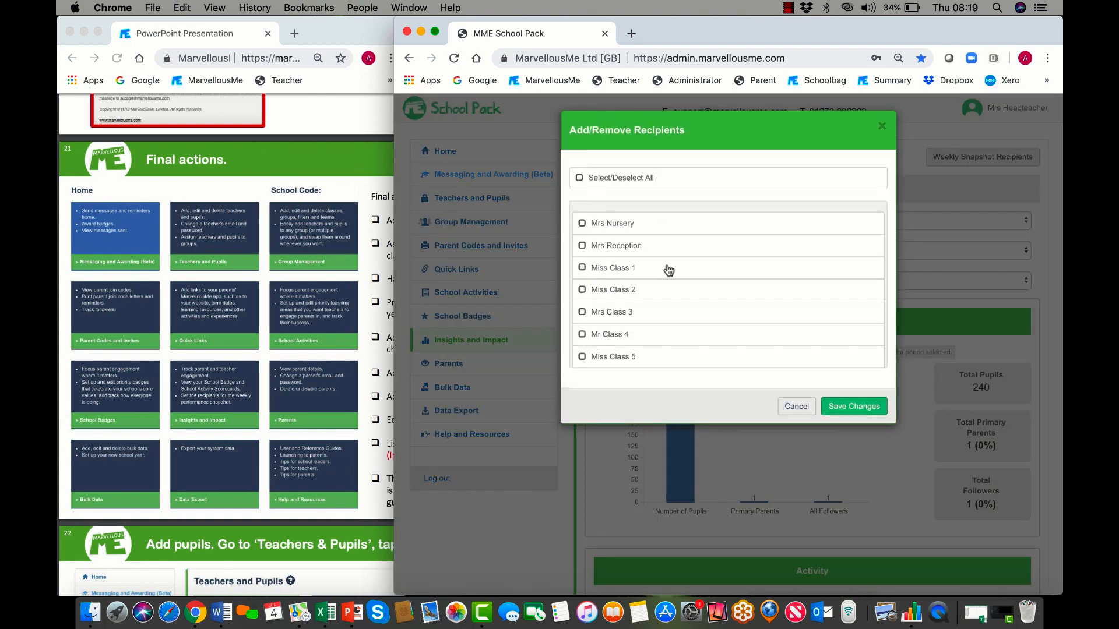
scroll(695, 354, down, 3)
scroll(695, 353, up, 5)
click(614, 179)
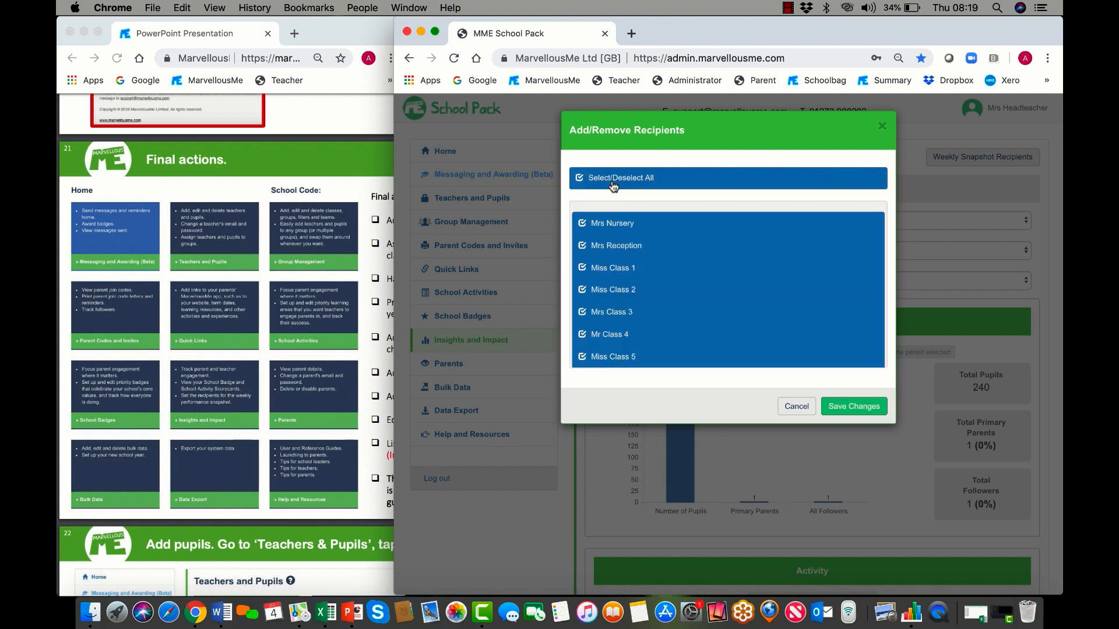
click(852, 407)
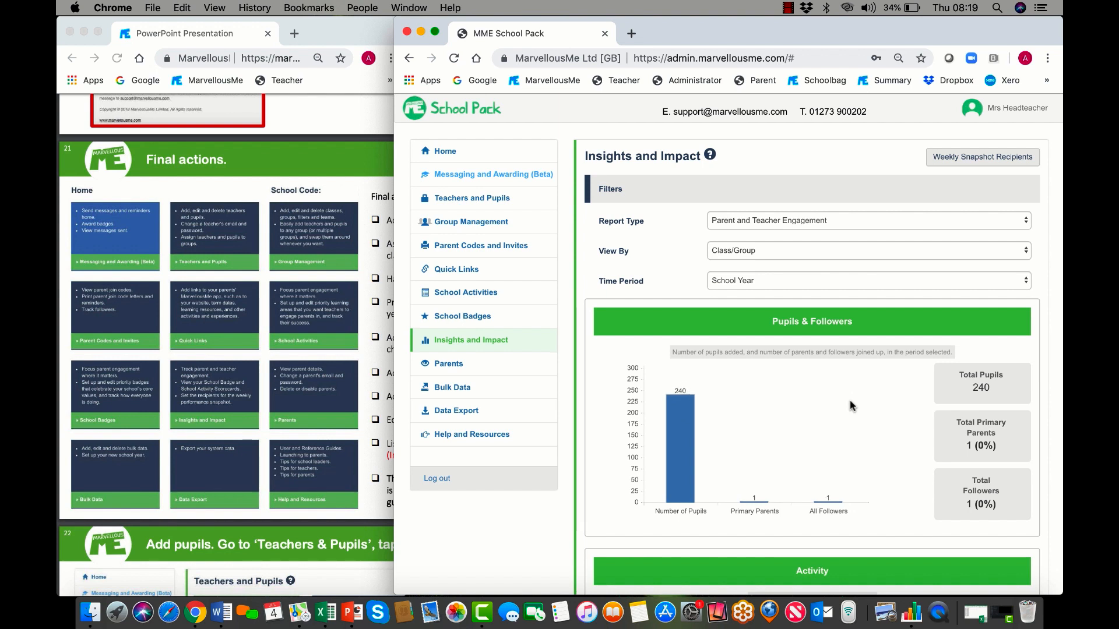
Look through the Insights and Impact charts and group table, and widen the admin portal's browser window to fill the screen
scroll(850, 401, down, 13)
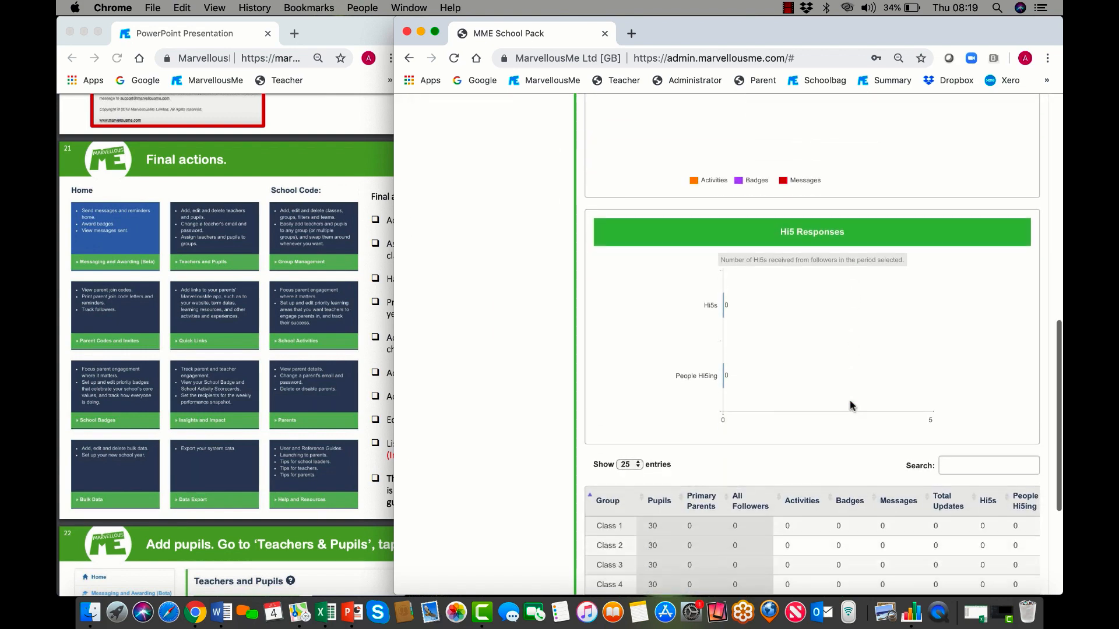
scroll(850, 400, up, 13)
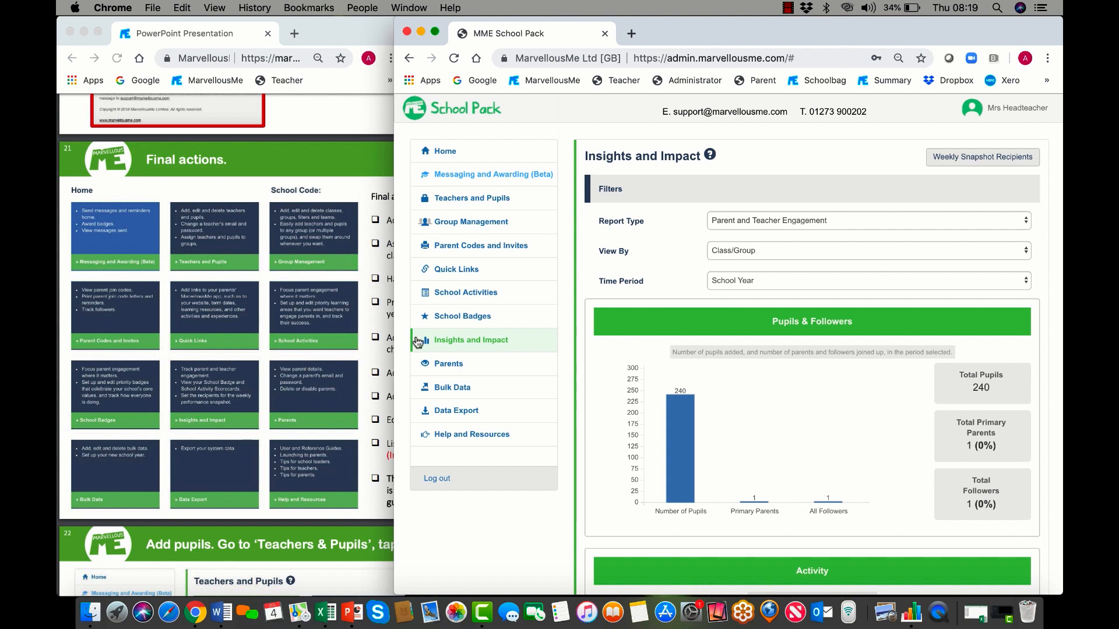
click(391, 341)
click(455, 464)
drag(348, 453, 58, 426)
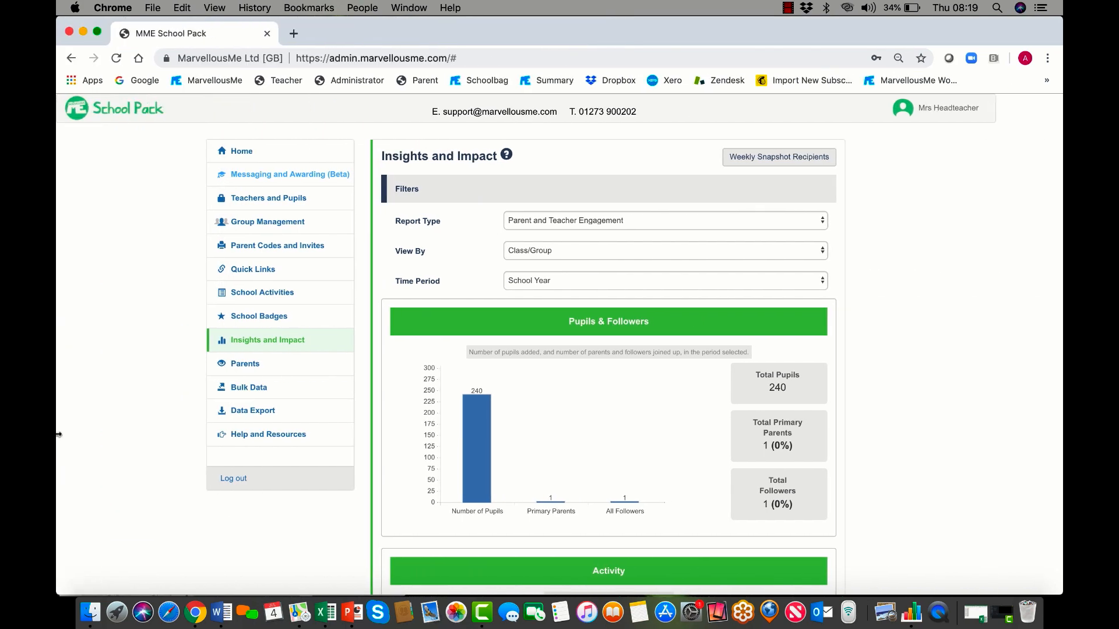
Empty the Reception group in Group Management and remove its children from the school
click(280, 223)
scroll(509, 370, down, 3)
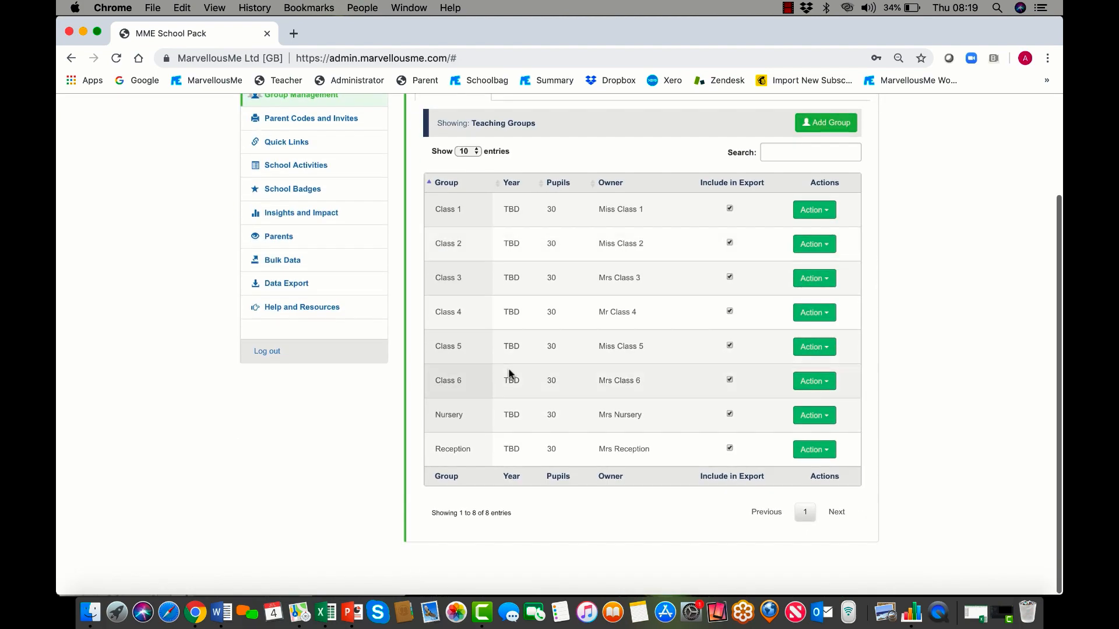
click(827, 460)
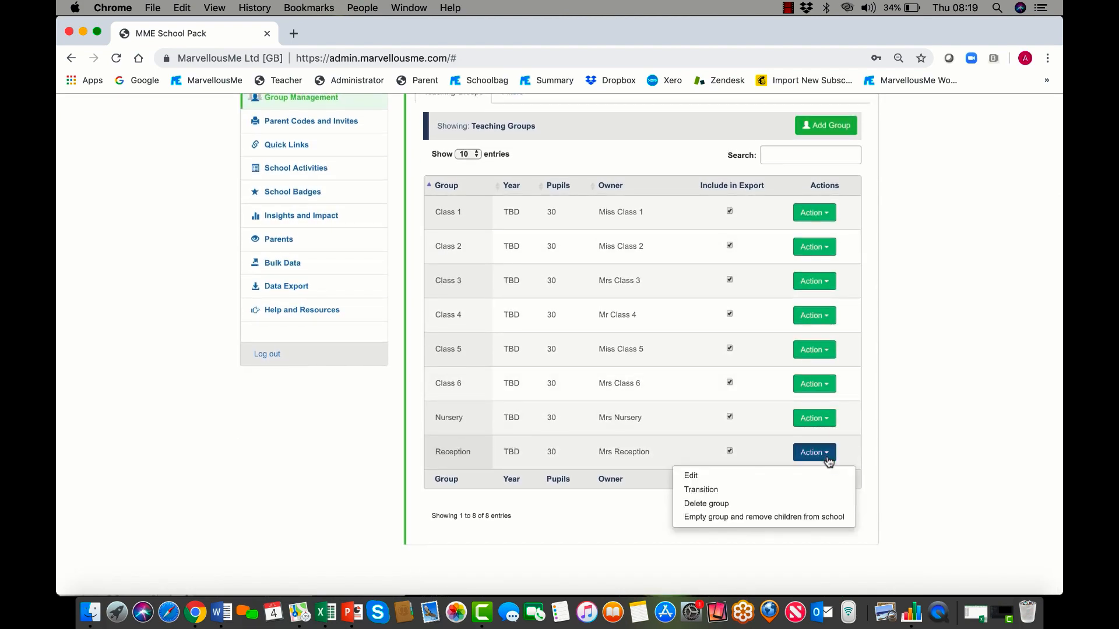
click(717, 518)
click(704, 227)
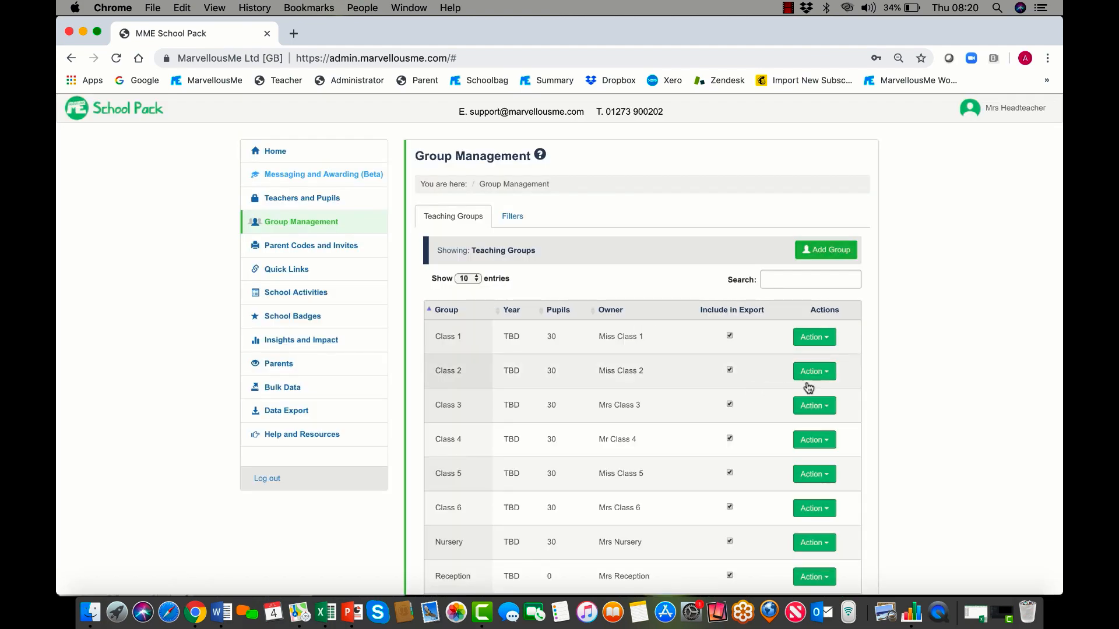
Delete the emptied Reception group and confirm the deletion
scroll(851, 407, down, 3)
click(830, 453)
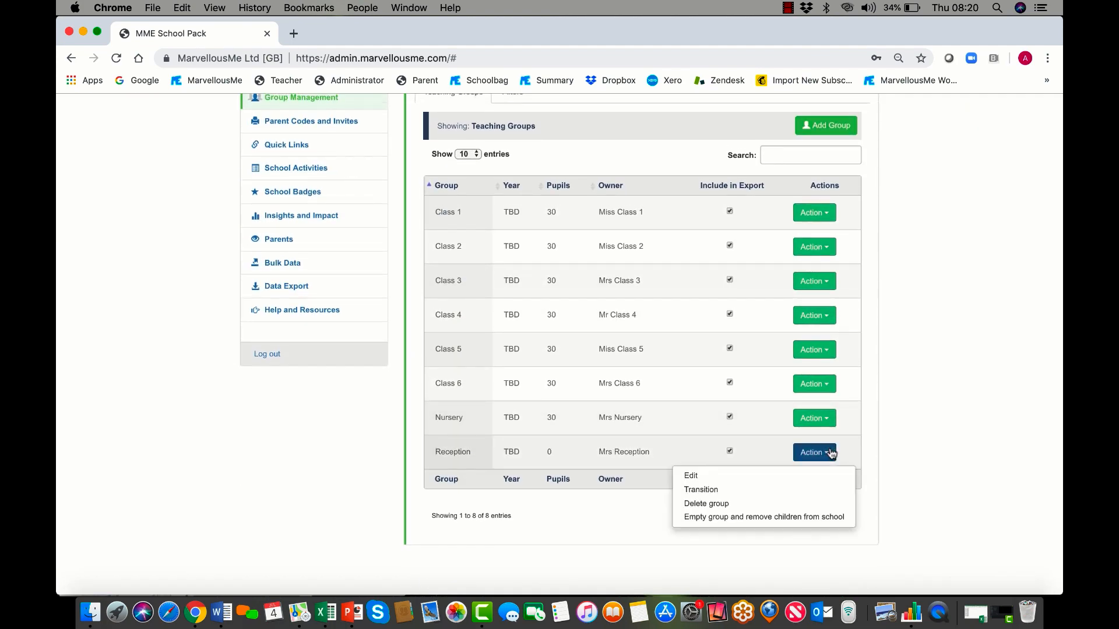
click(712, 503)
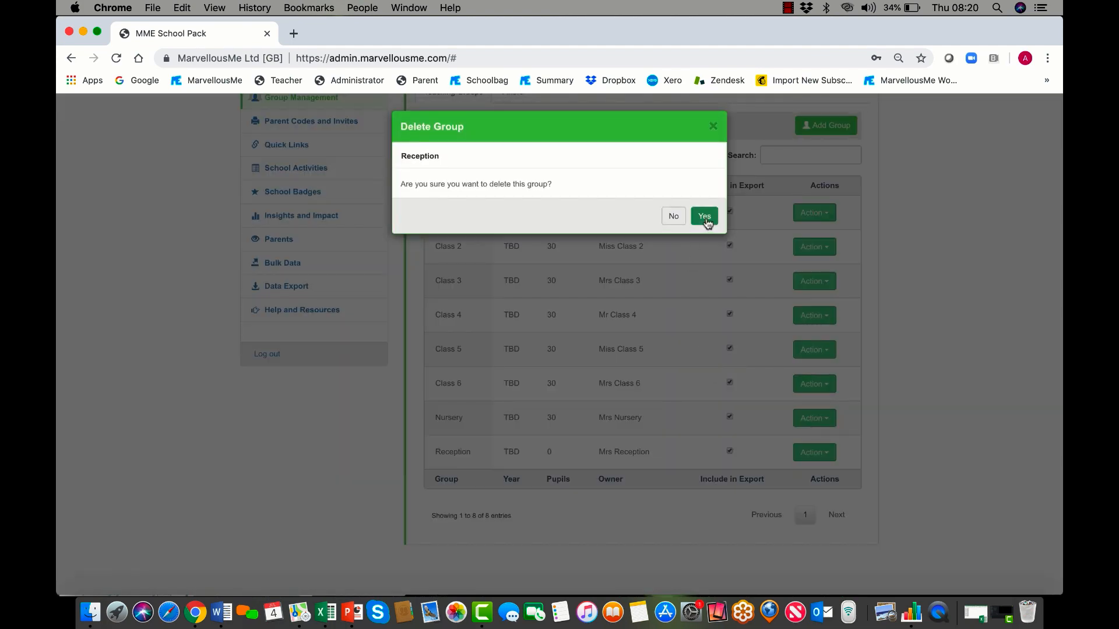
click(704, 217)
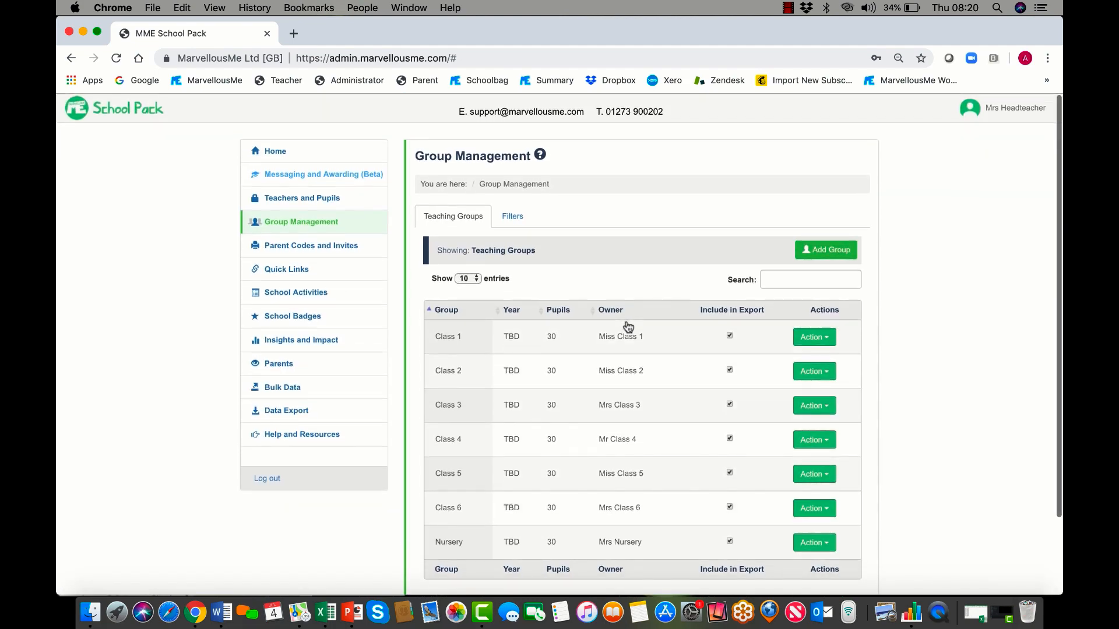
Create a teaching group named Reception with the year Reception and the Reception teacher as group owner
scroll(628, 326, down, 2)
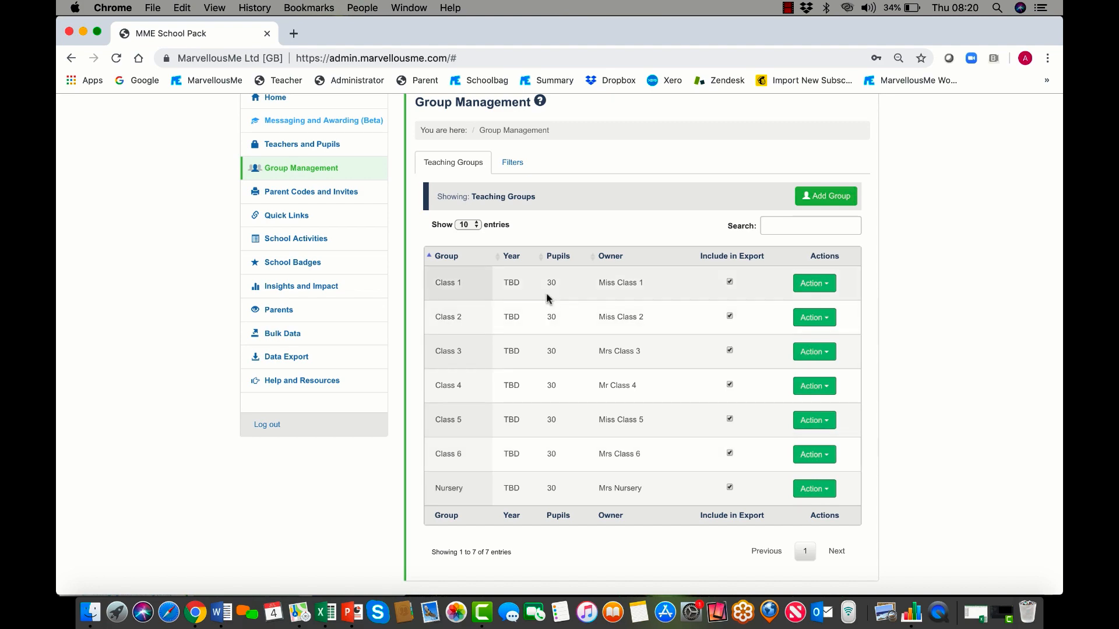
scroll(523, 272, up, 2)
click(818, 243)
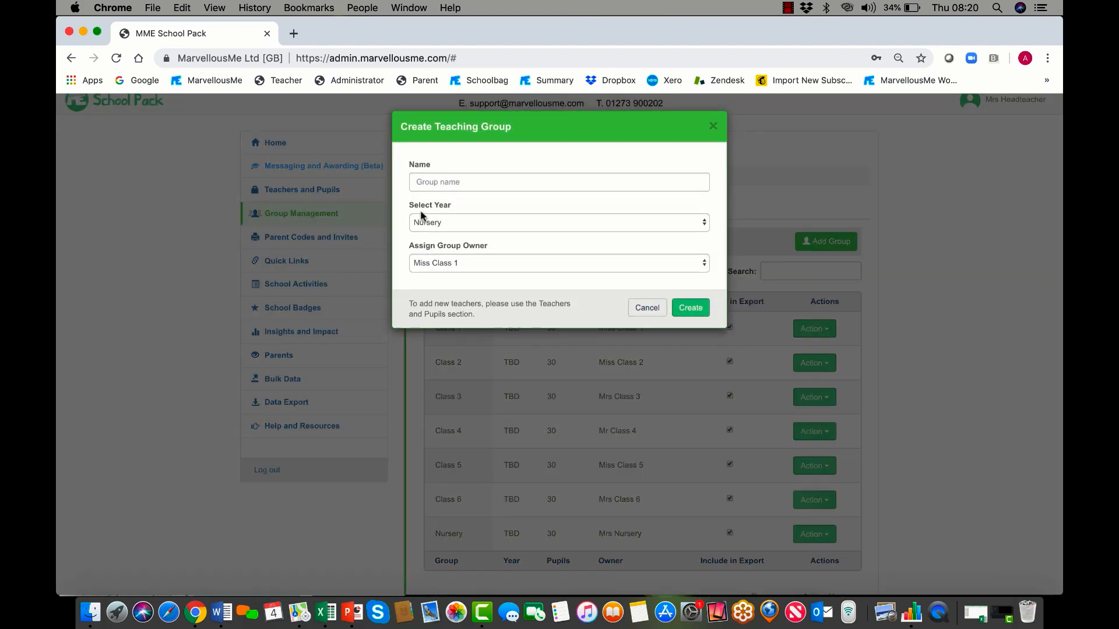
click(522, 183)
text(Reception)
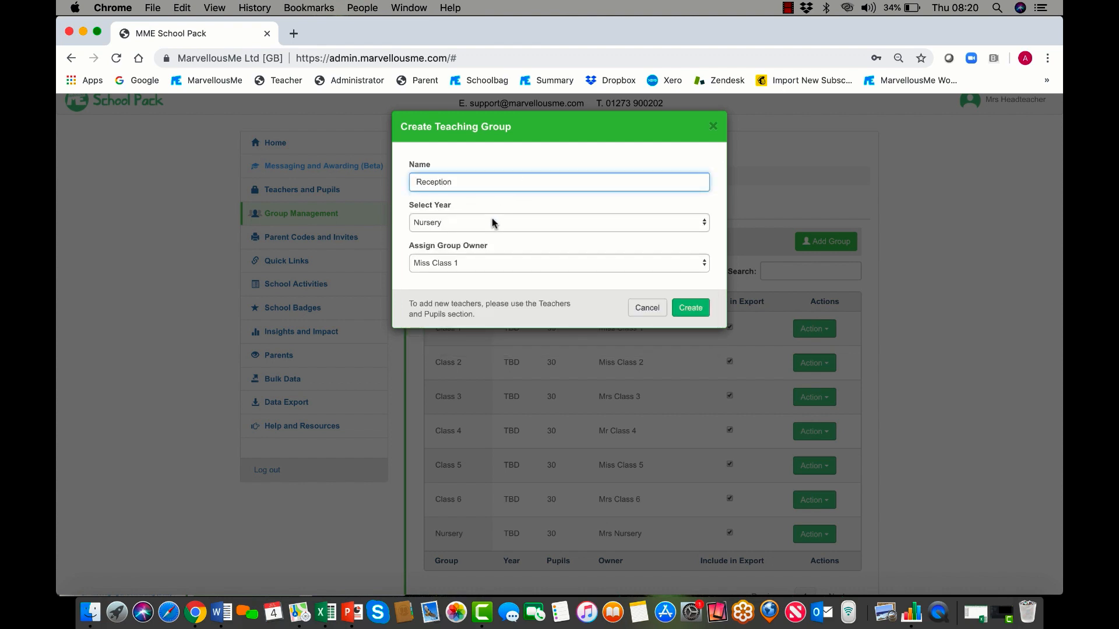
click(492, 223)
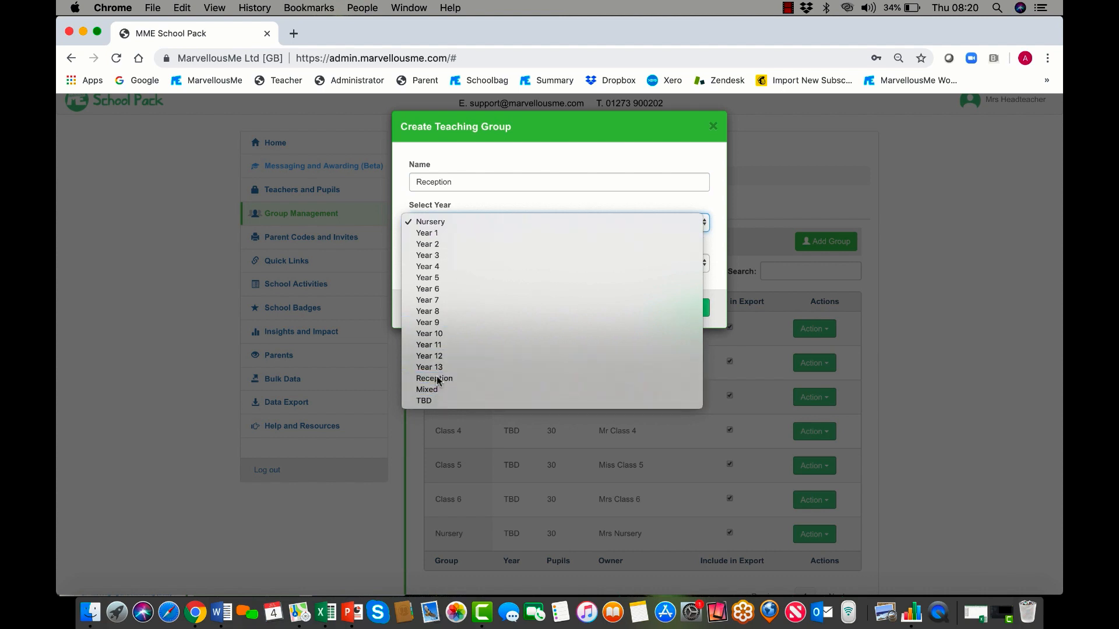
click(434, 378)
click(476, 263)
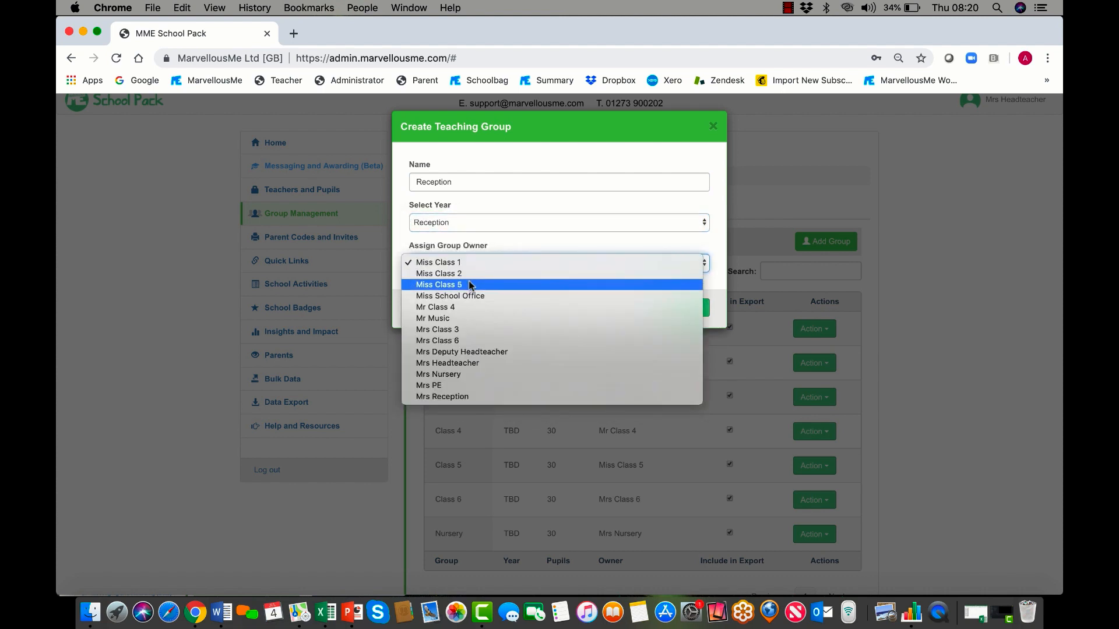
click(466, 396)
click(683, 304)
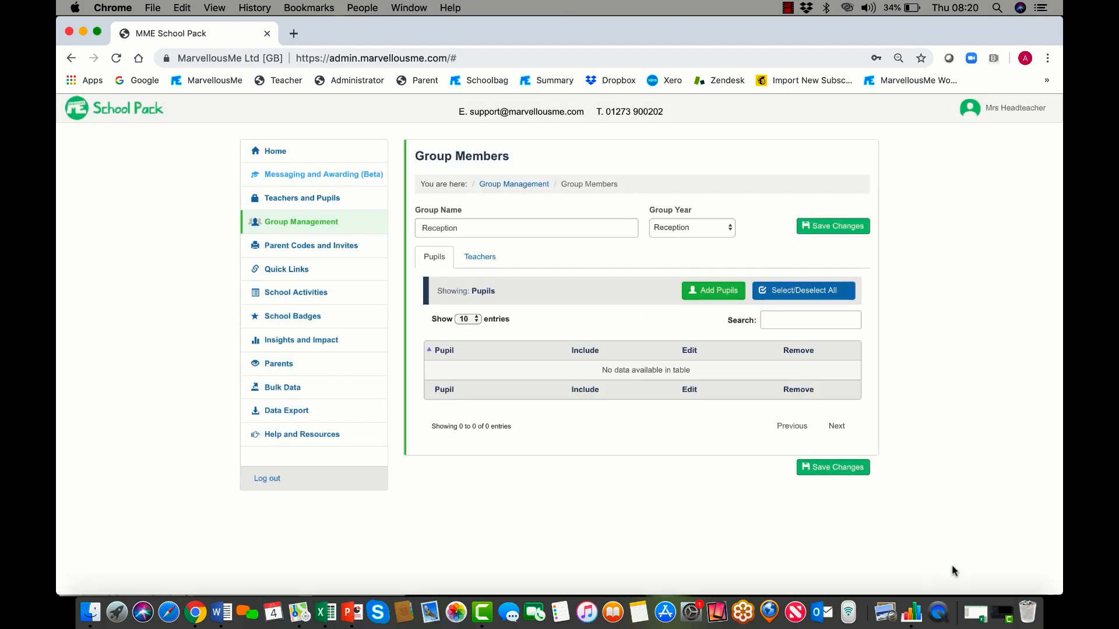
Switch to the New Reception workbook in Excel and copy the children's names and UPNs in A2:B31
click(982, 623)
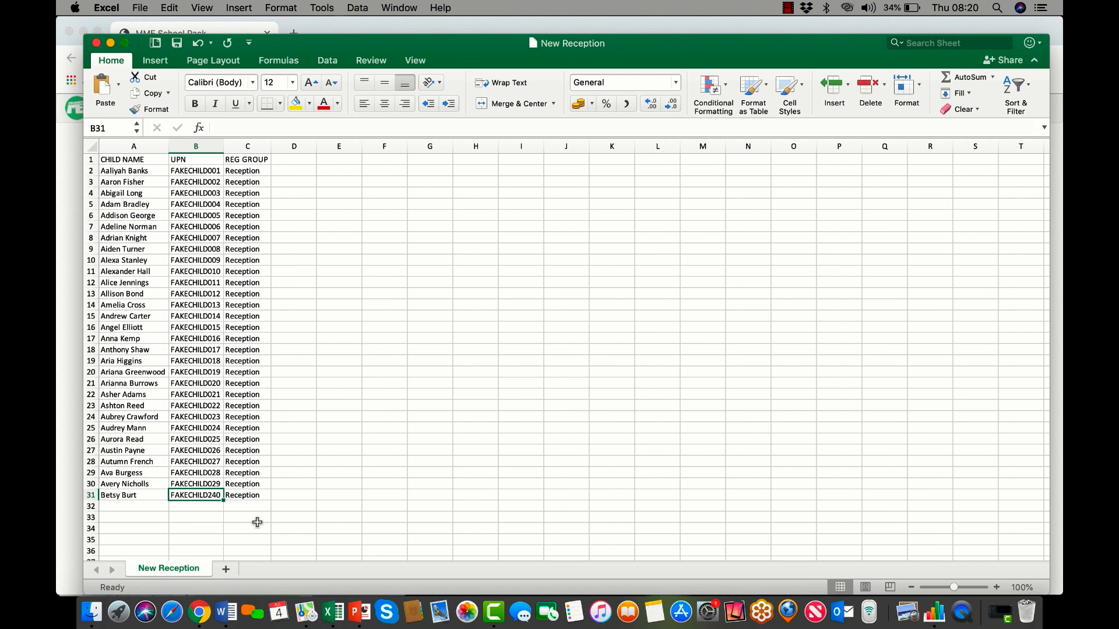
drag(117, 172, 201, 495)
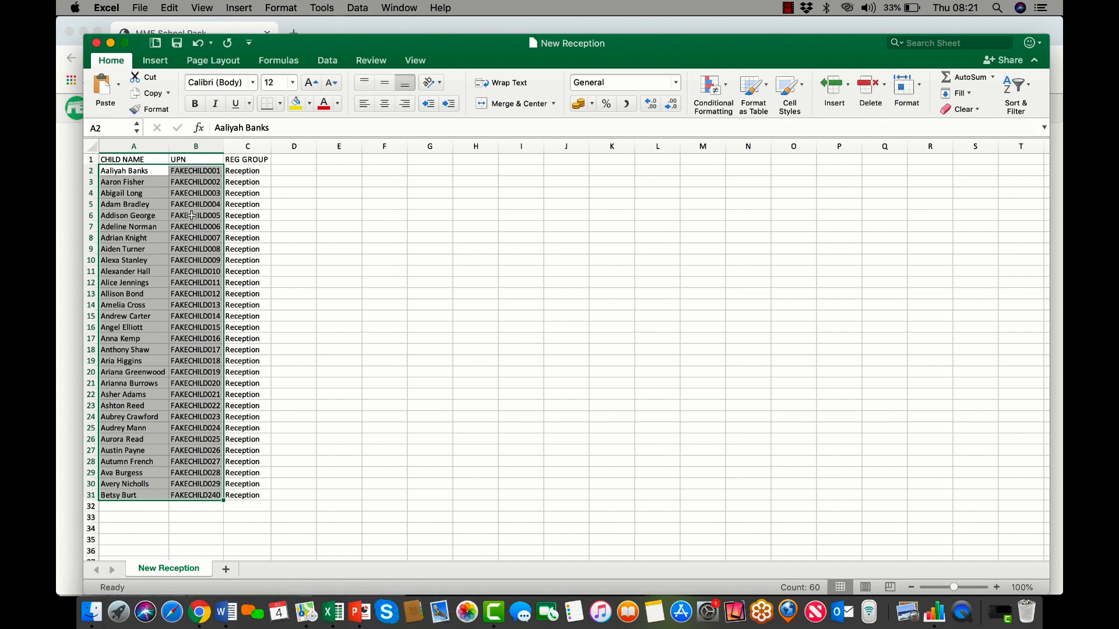
key(super+c)
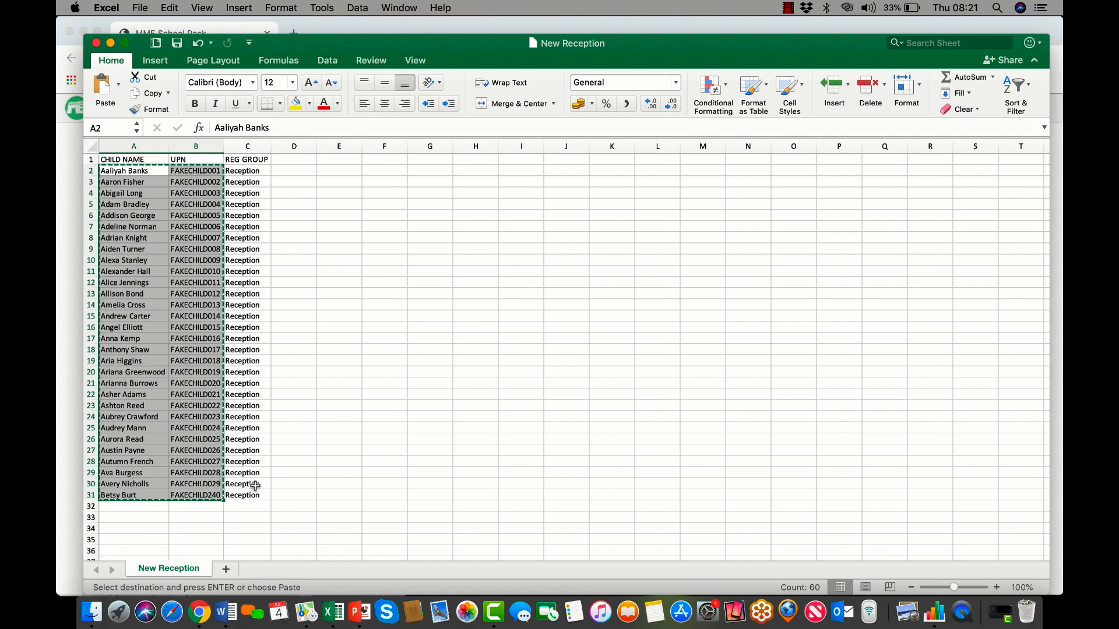
Return to Chrome and add the pupils to the Reception group by pasting the copied names and UPNs as a .csv list
click(197, 623)
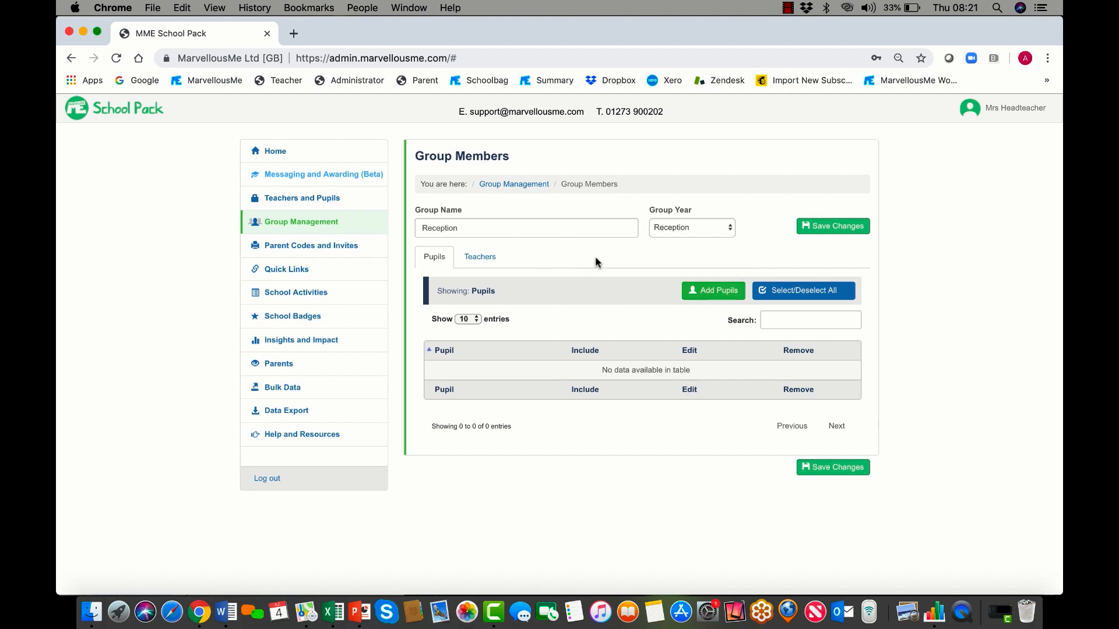
click(715, 294)
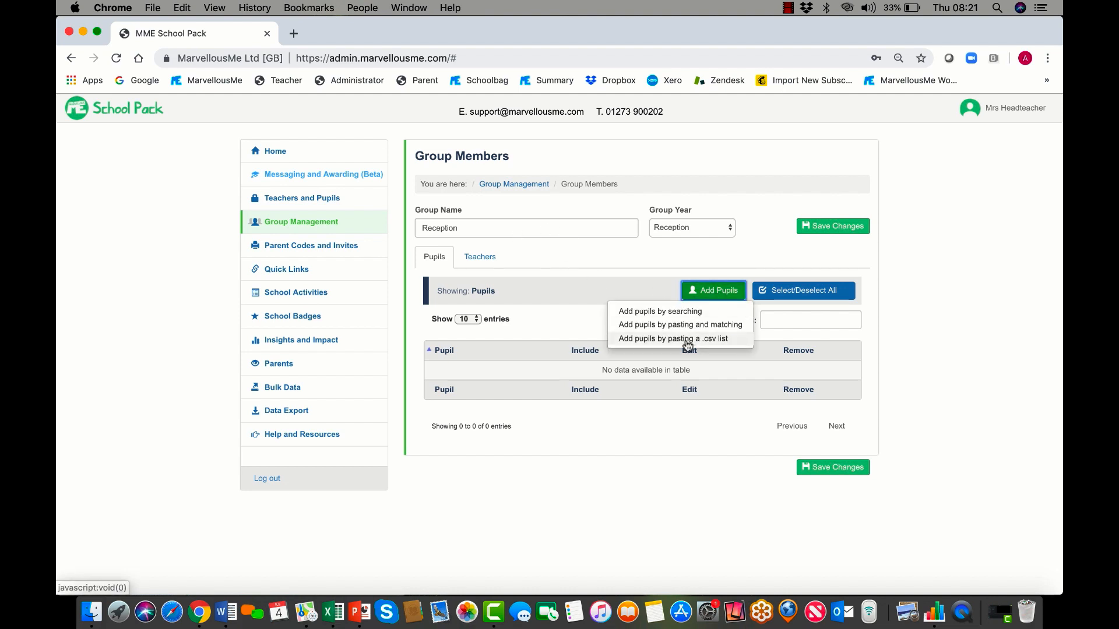
click(687, 339)
click(522, 355)
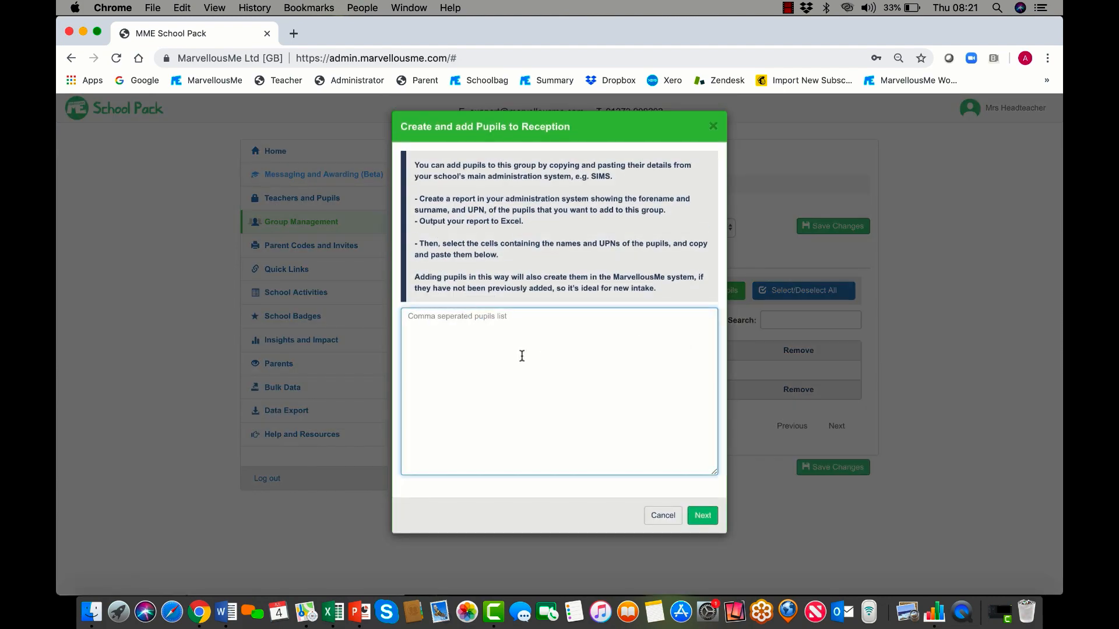
key(super+v)
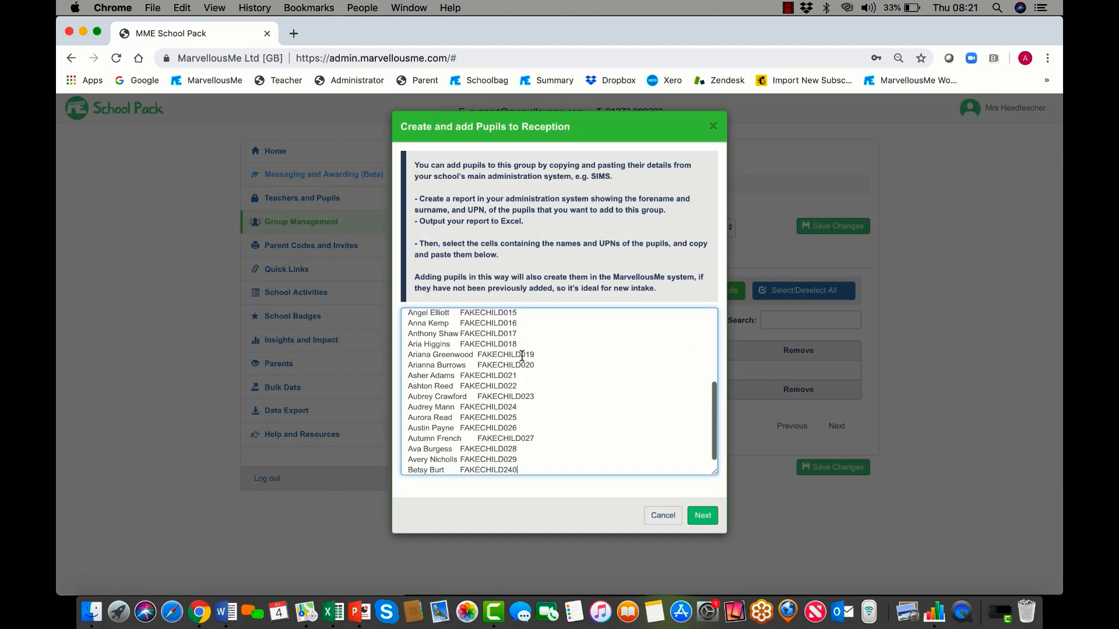
click(703, 516)
click(695, 505)
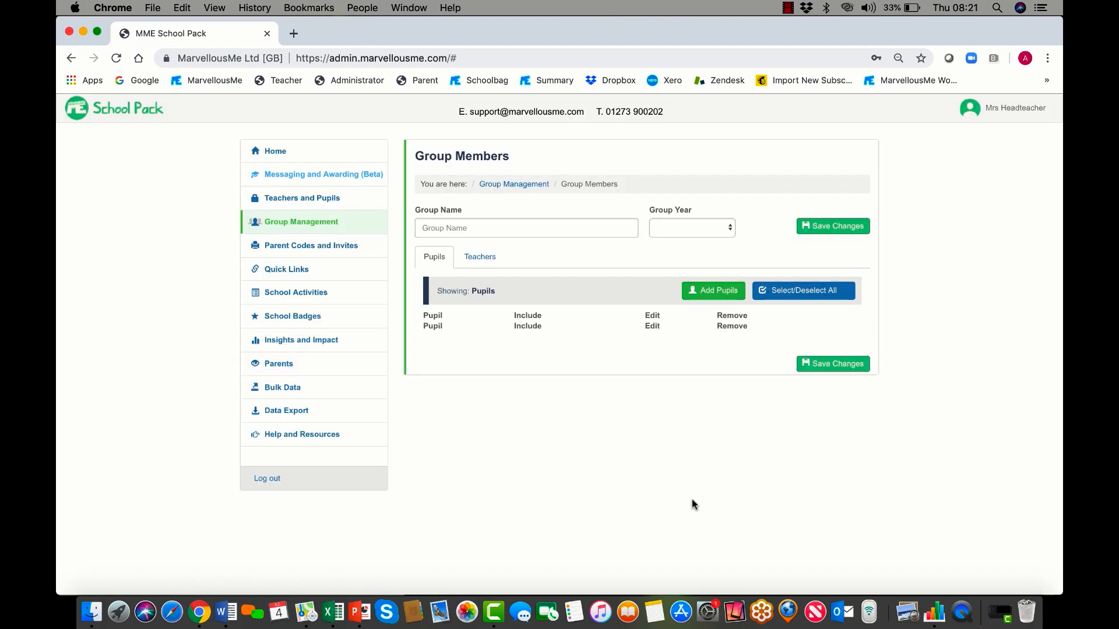
scroll(524, 425, down, 5)
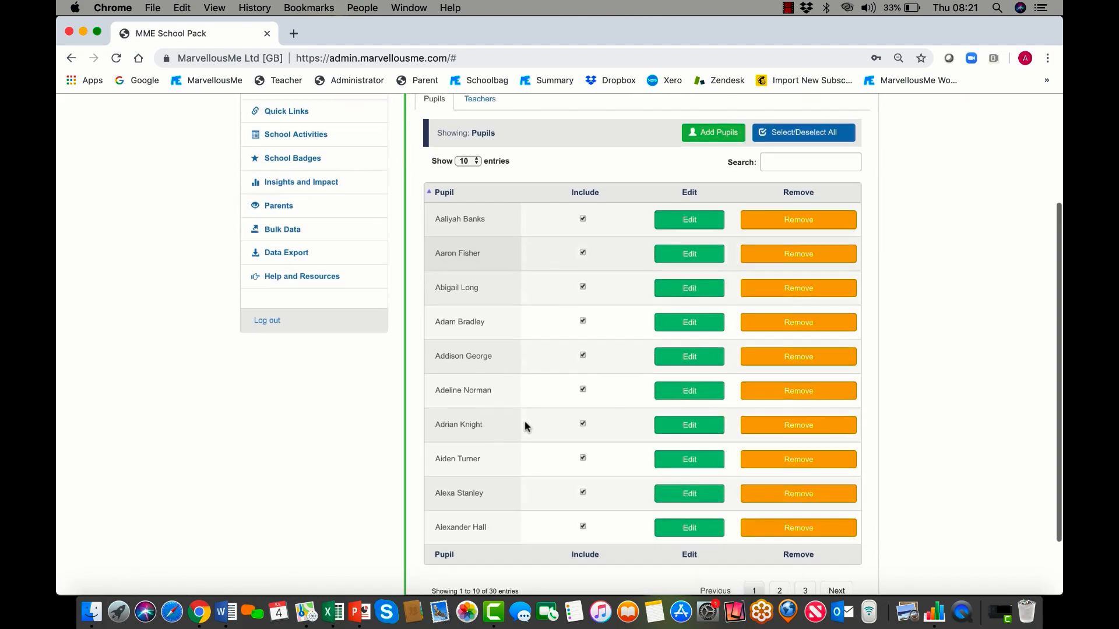
Return to Group Management and check the list of teaching groups, including the new Reception group
scroll(359, 322, up, 5)
click(295, 224)
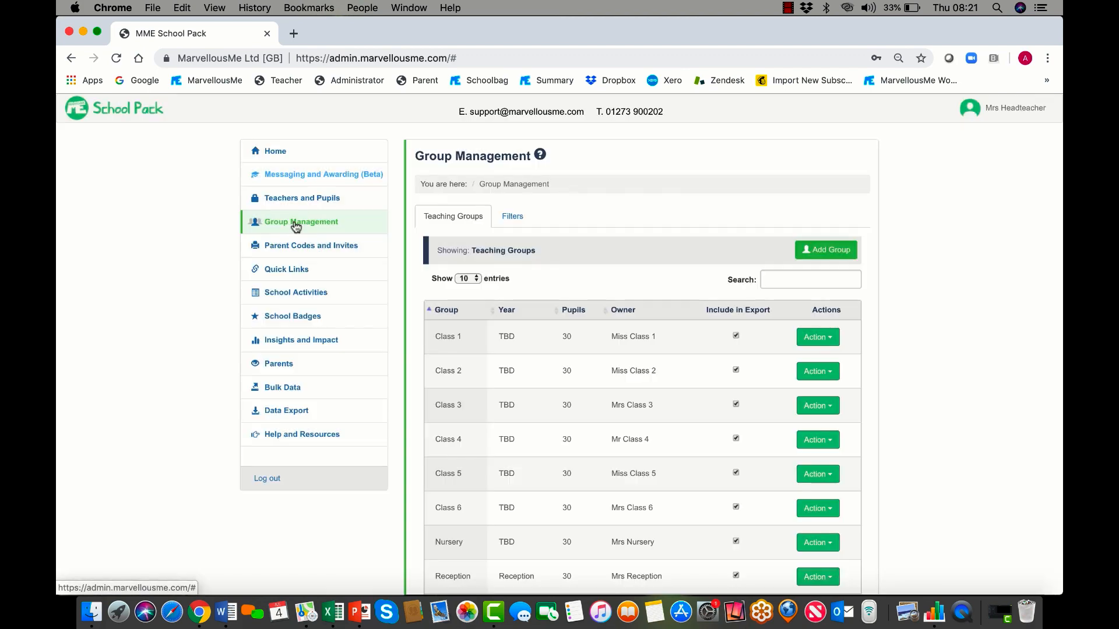
scroll(524, 376, down, 3)
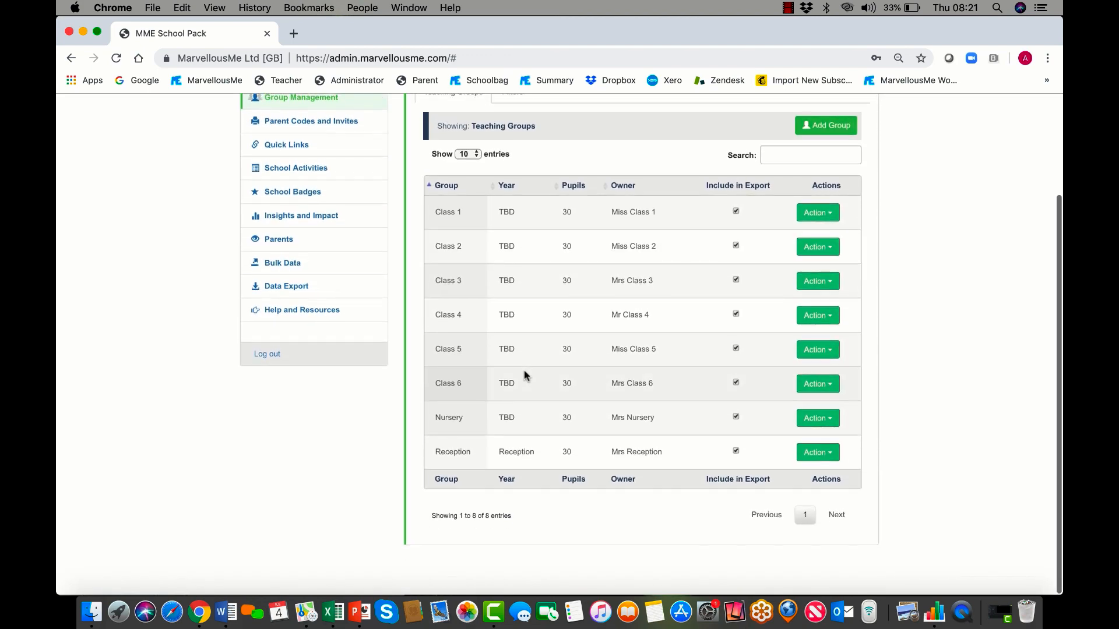
scroll(613, 464, up, 3)
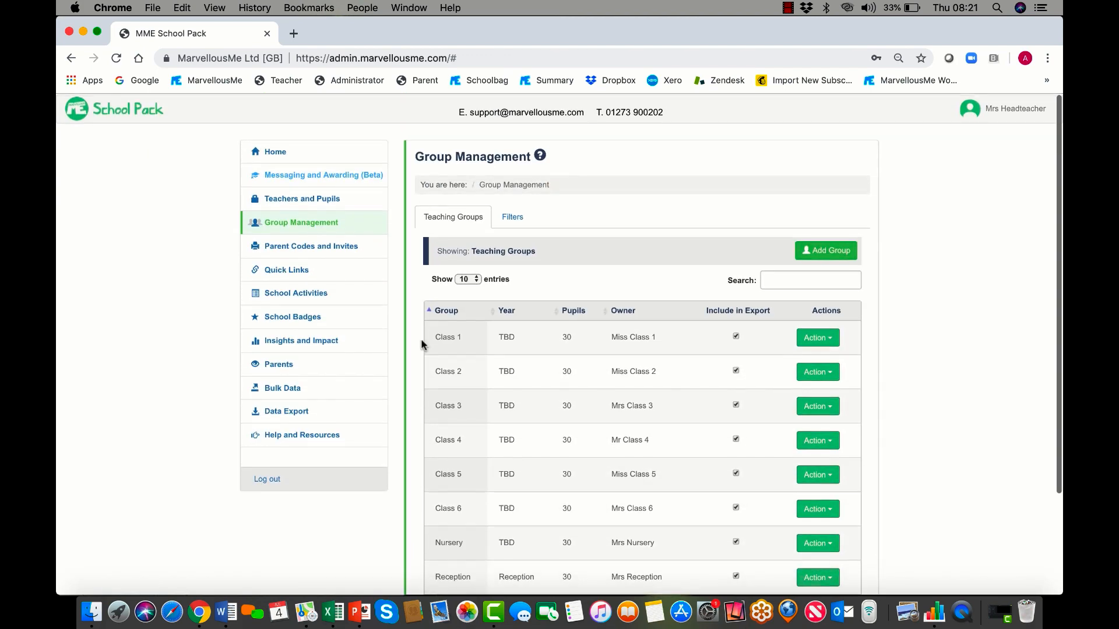
Open Parent Codes and Invites and filter by the Reception group to review its pupils' join codes
click(349, 245)
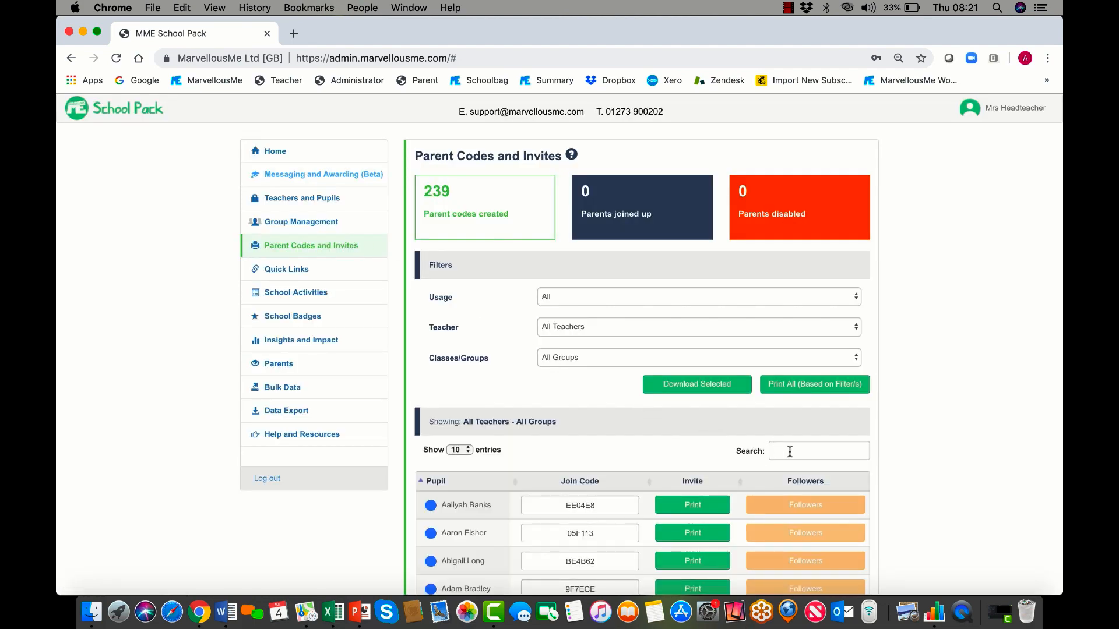
click(580, 358)
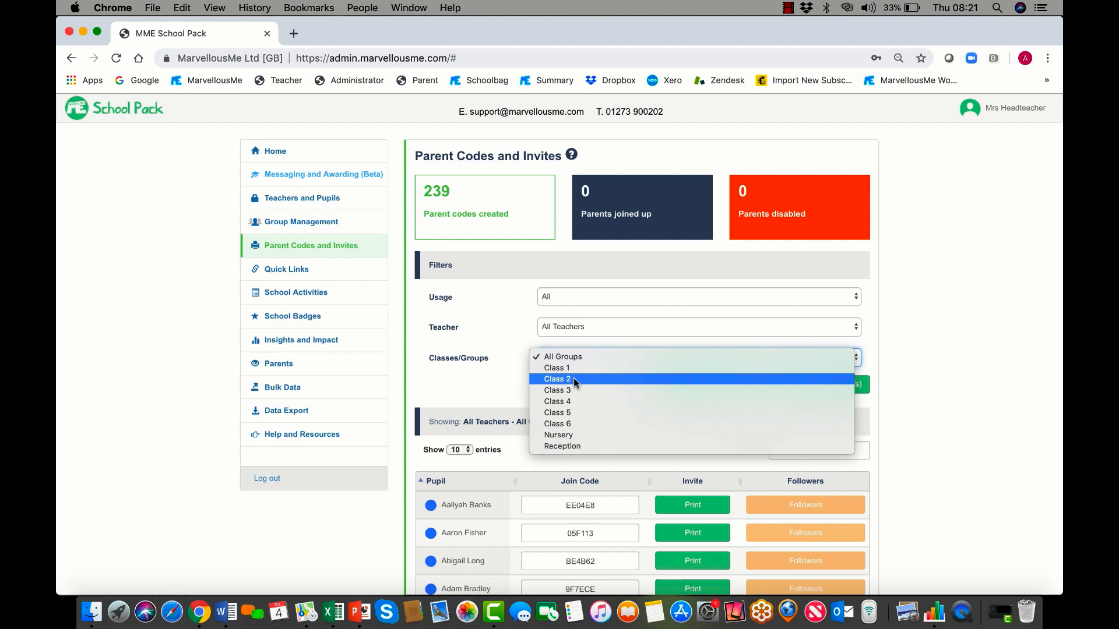
click(565, 447)
scroll(712, 400, down, 5)
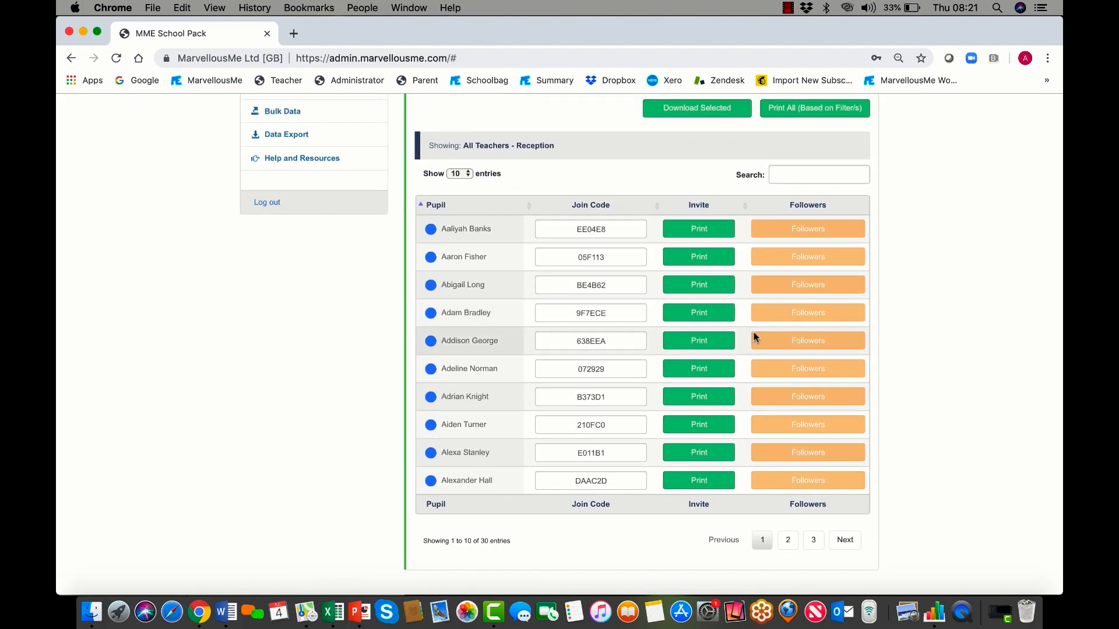
scroll(753, 337, up, 5)
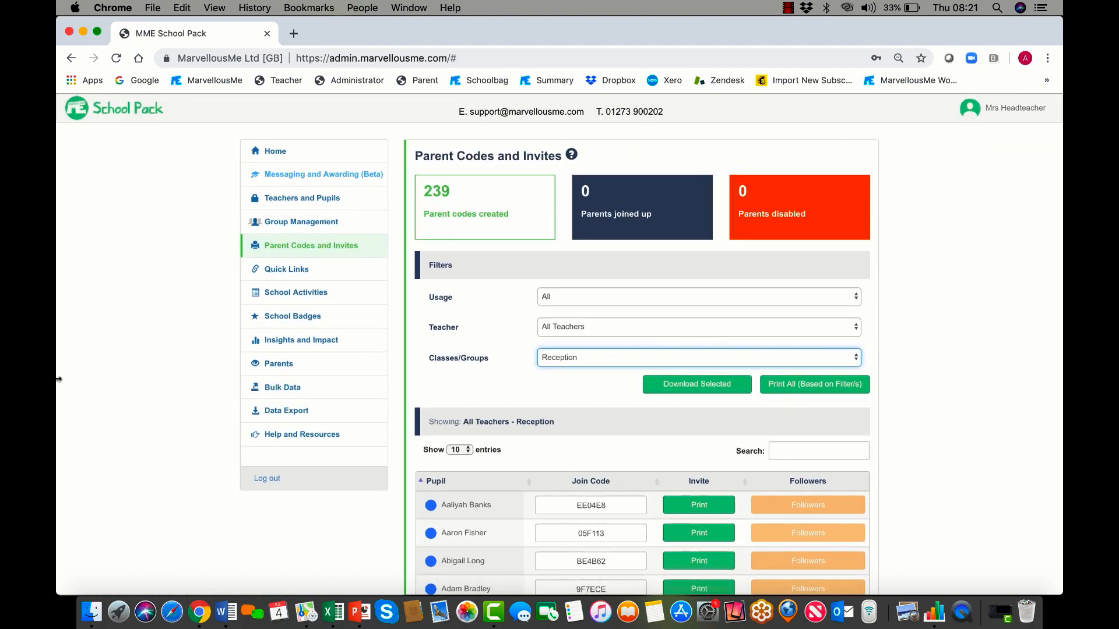
Narrow the School Pack window to uncover the admin walkthrough PDF, and widen the PDF window for reading
drag(59, 379, 410, 384)
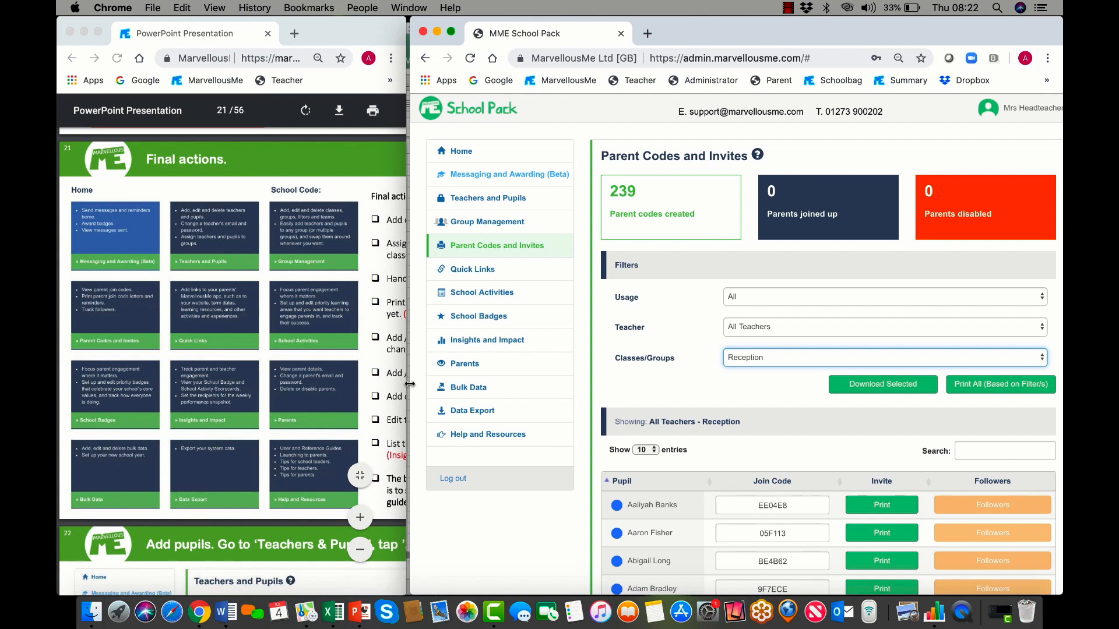
scroll(174, 400, up, 20)
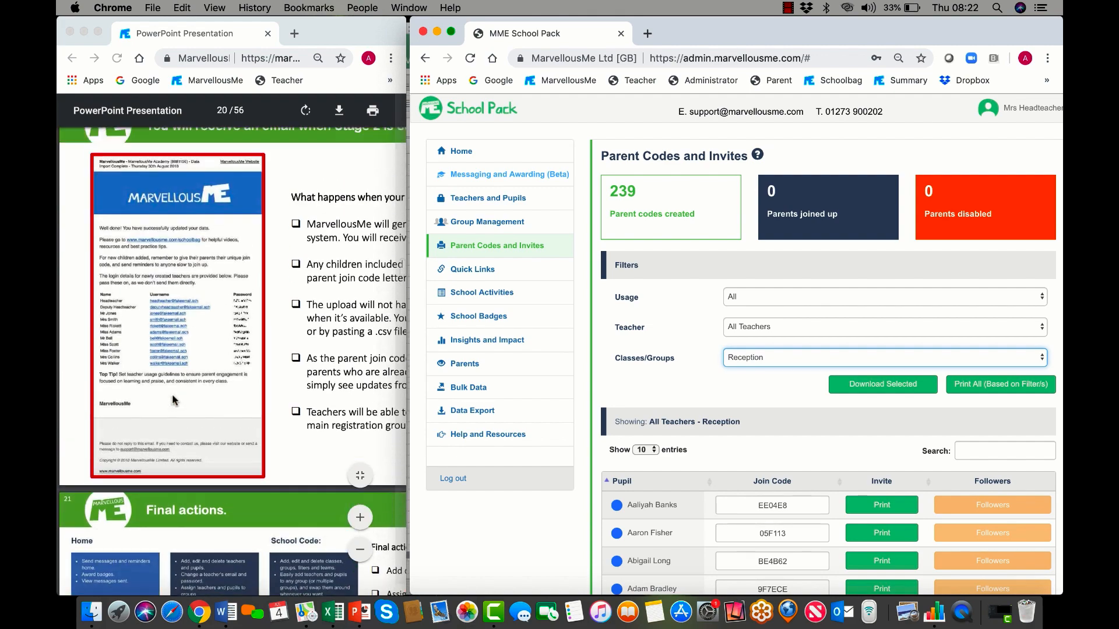
scroll(174, 399, up, 20)
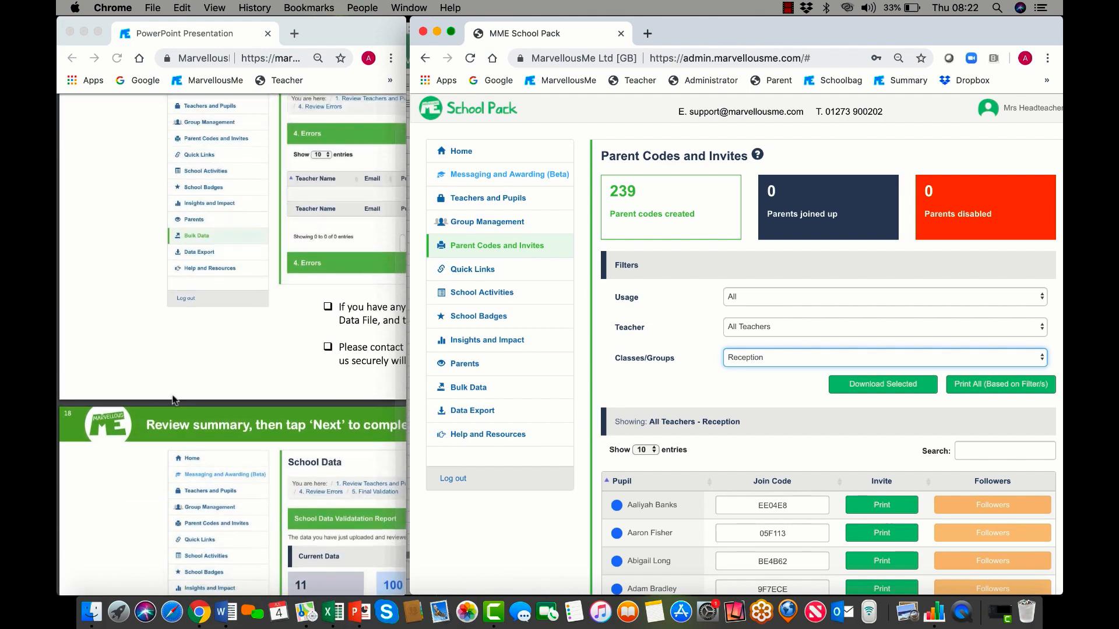
scroll(174, 400, up, 2)
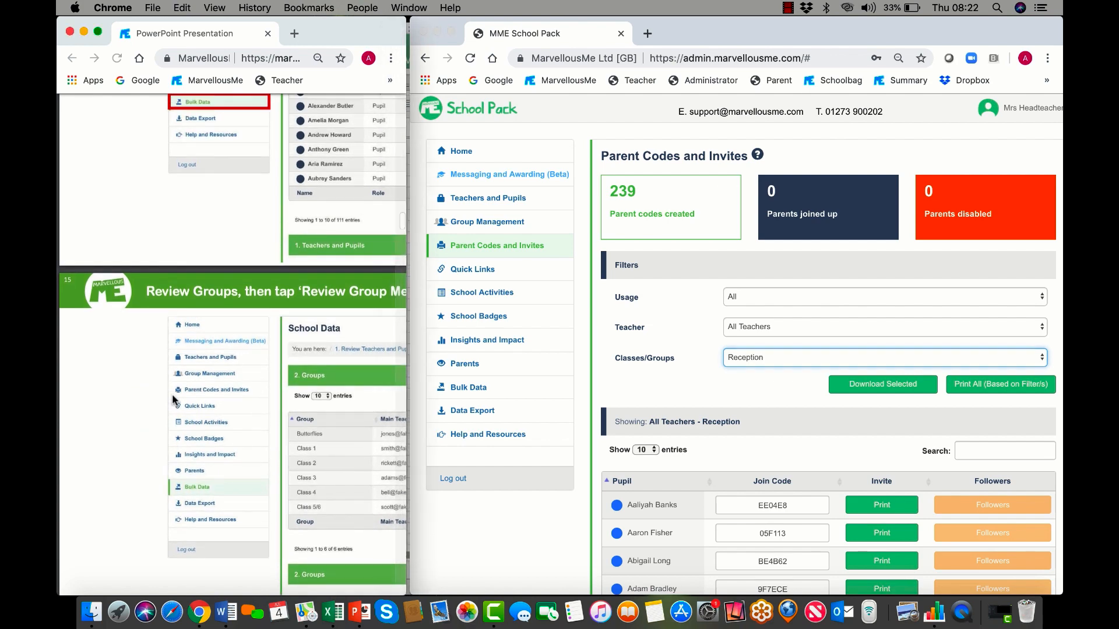
click(338, 388)
drag(406, 376, 823, 347)
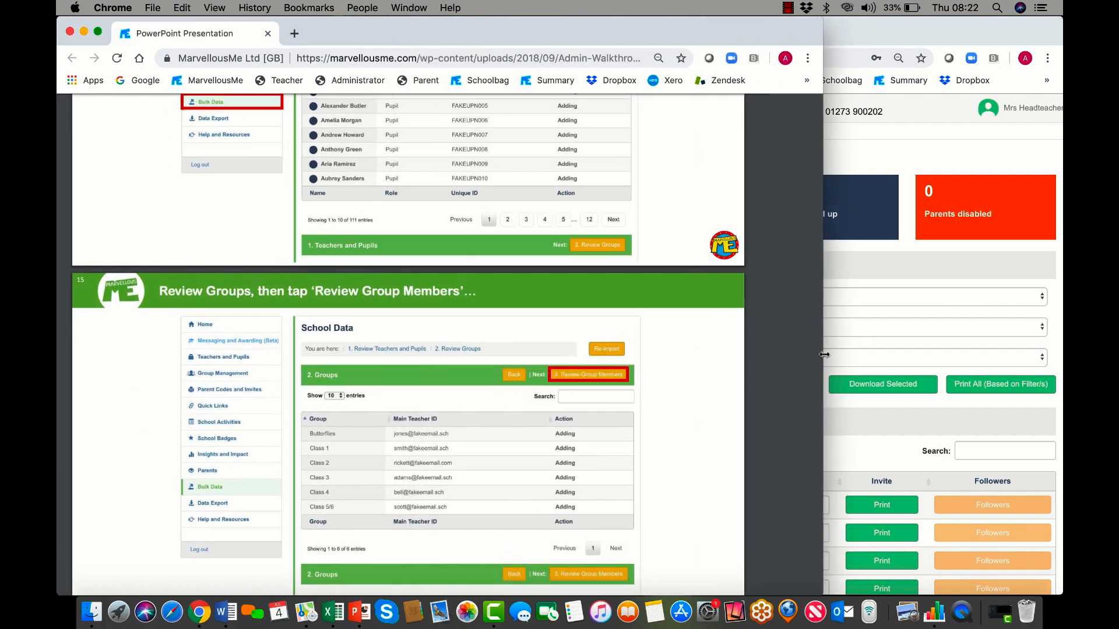
Find the completed Data File example on slide 10 of the walkthrough and examine its staff, pupil and main teacher email columns enlarged
scroll(583, 379, down, 10)
scroll(582, 379, down, 15)
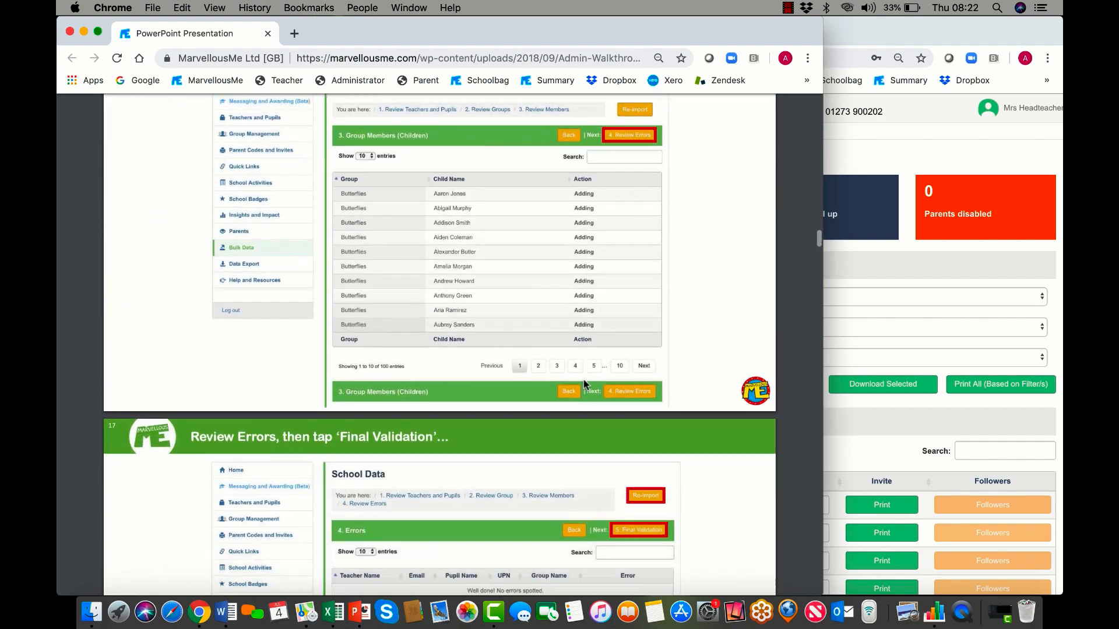
scroll(585, 385, down, 15)
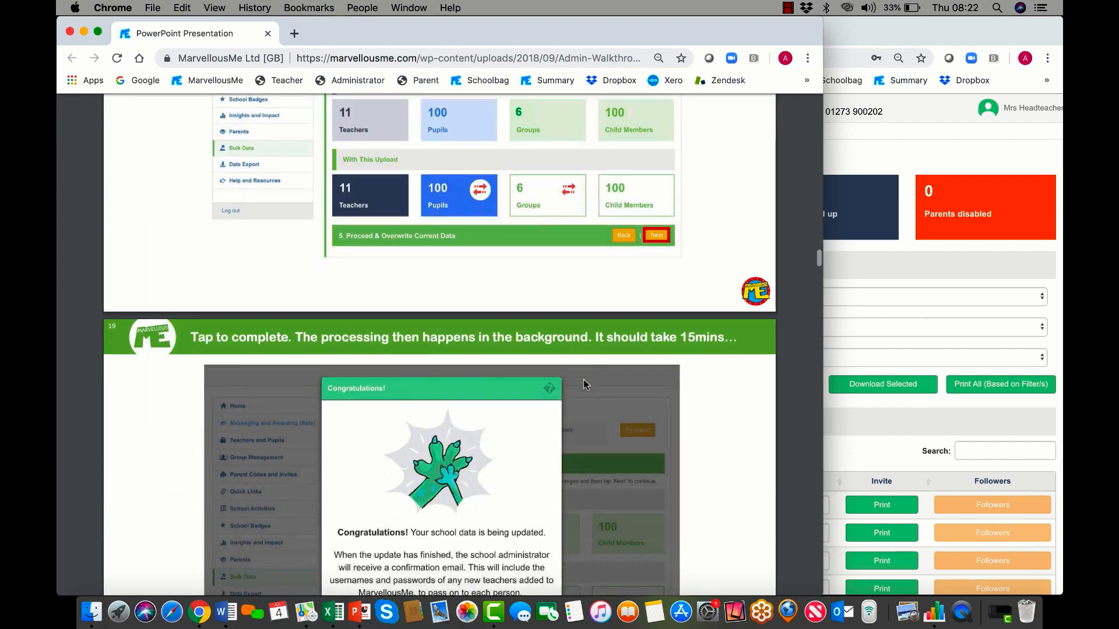
scroll(585, 385, down, 15)
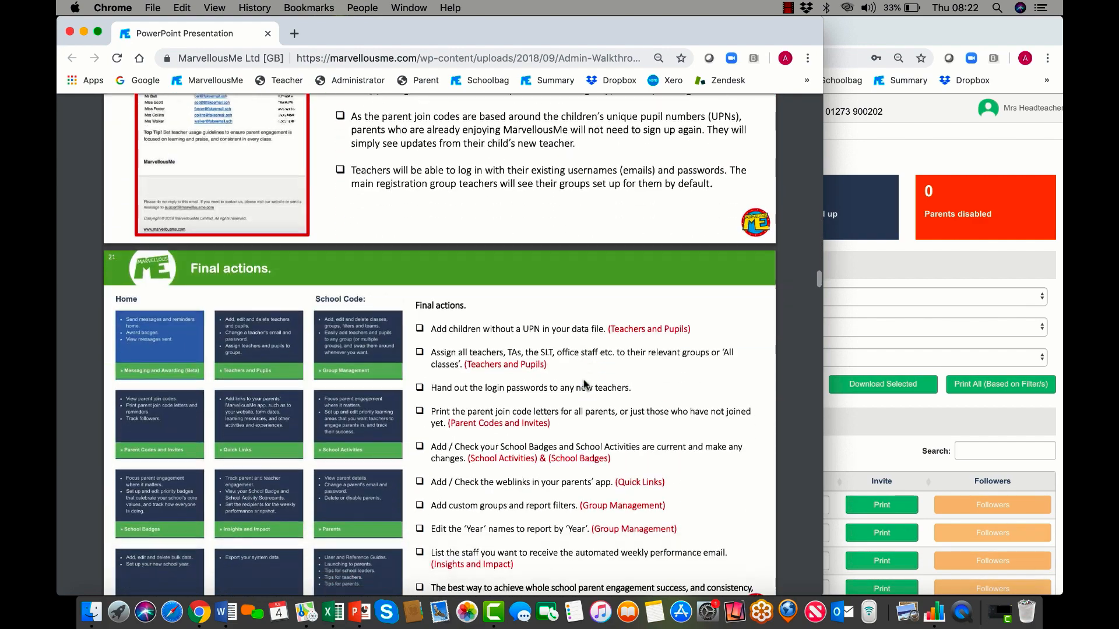
scroll(585, 385, up, 20)
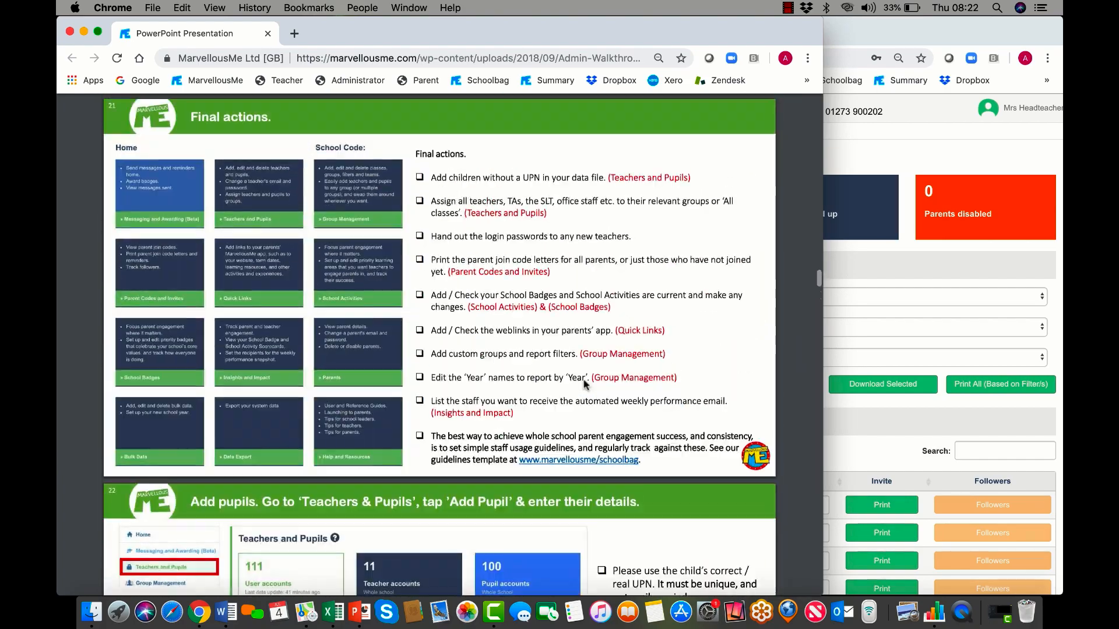
scroll(584, 384, up, 20)
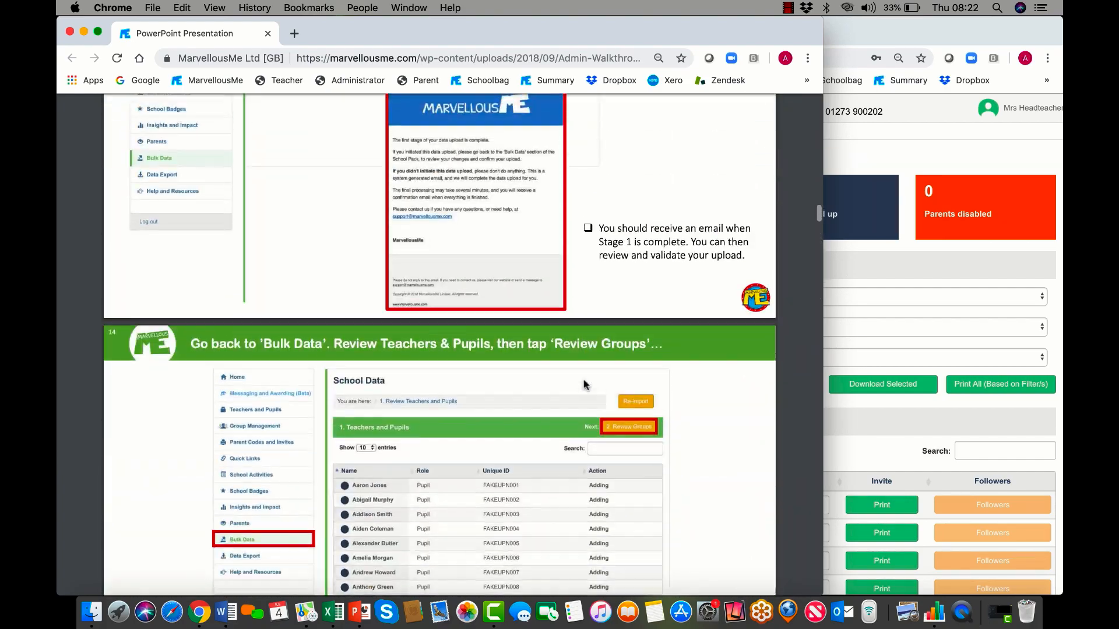
scroll(584, 384, down, 3)
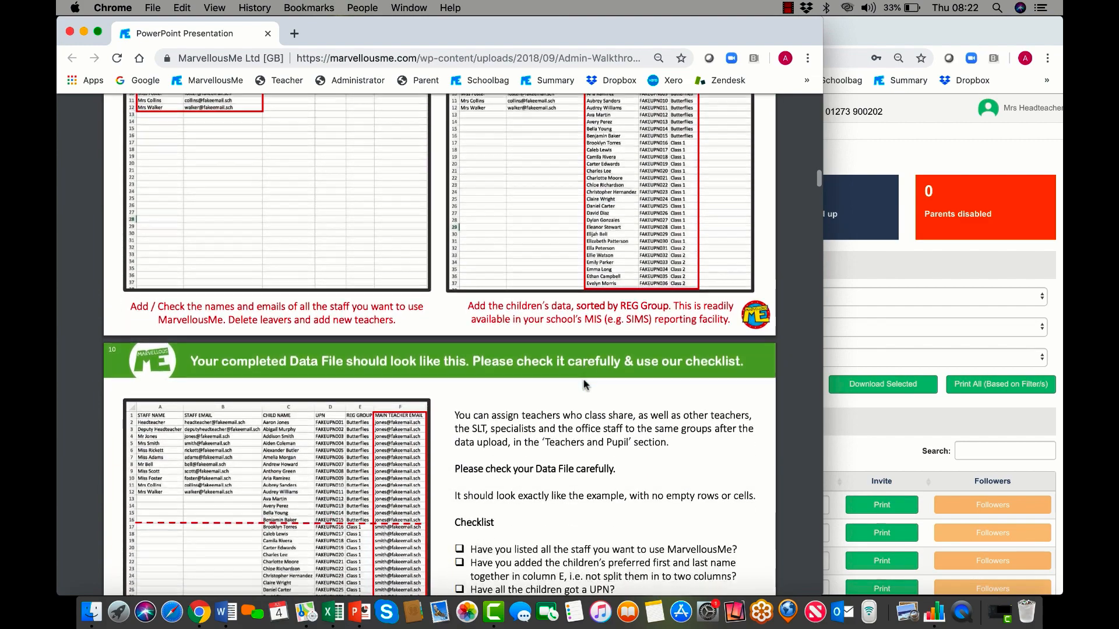
scroll(339, 408, up, 5)
scroll(339, 407, left, 5)
scroll(339, 408, left, 1)
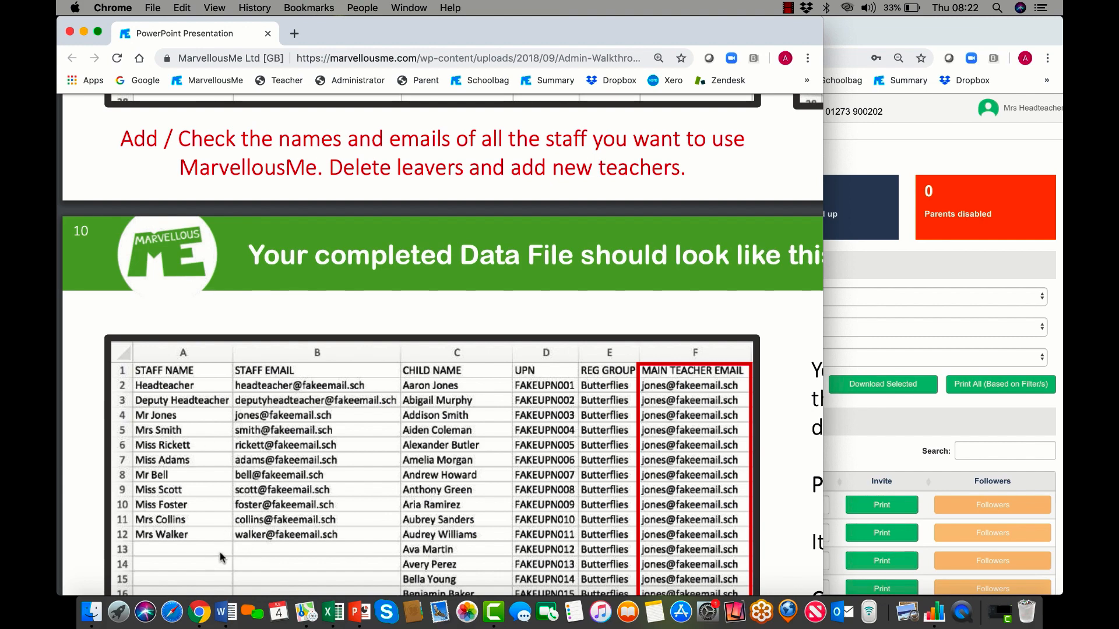
scroll(250, 472, down, 5)
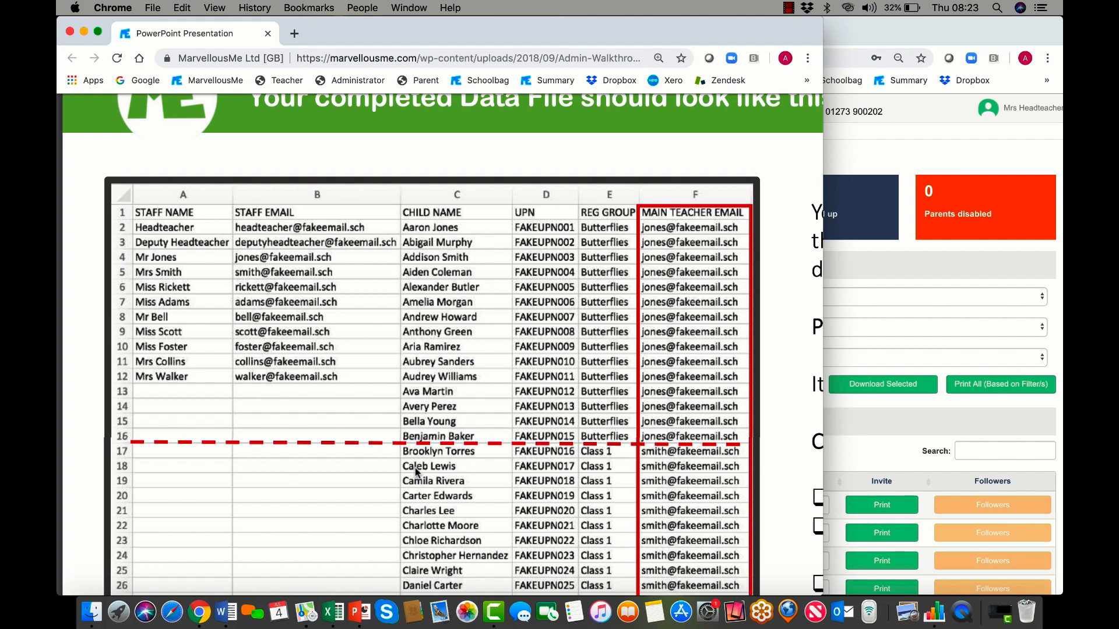
scroll(590, 369, down, 15)
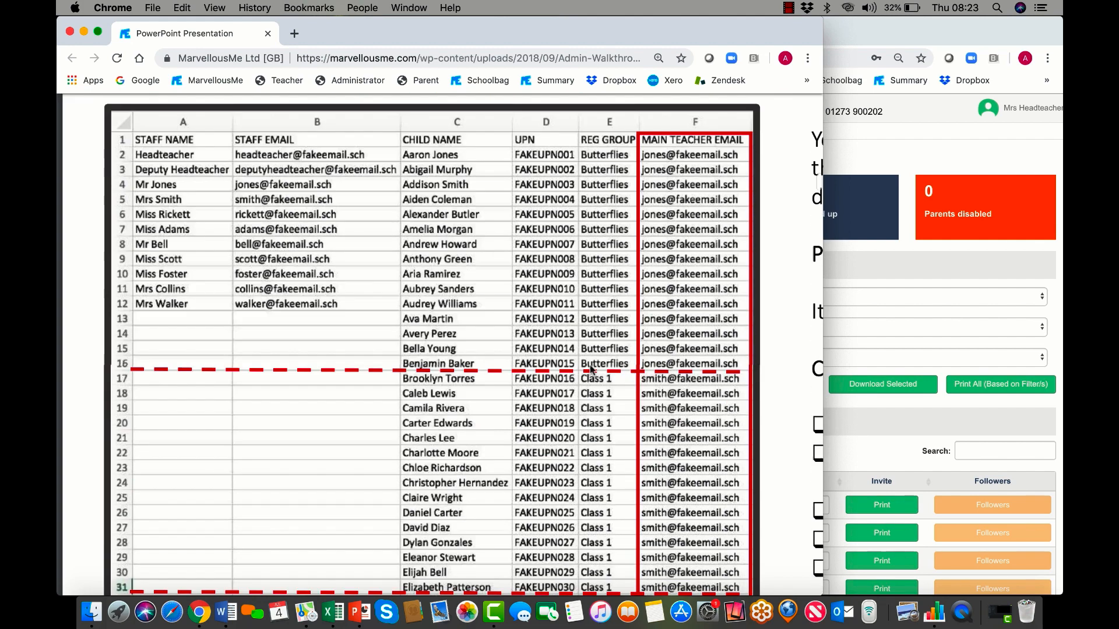
Examine the upload review slides in the walkthrough and the Final actions checklist on slide 21
scroll(589, 367, down, 10)
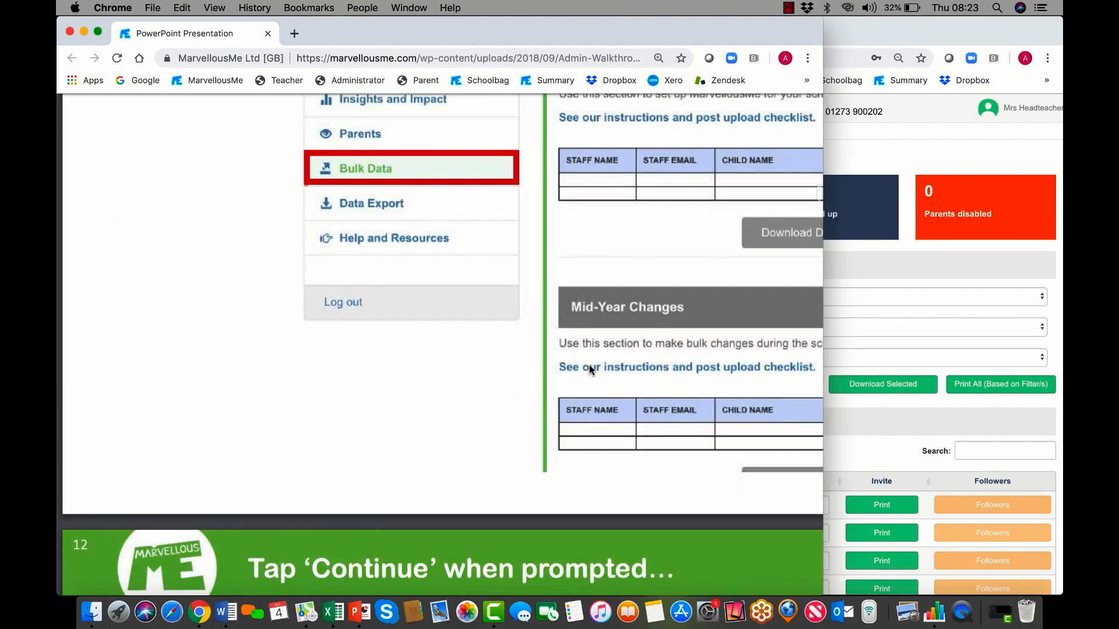
scroll(587, 373, down, 15)
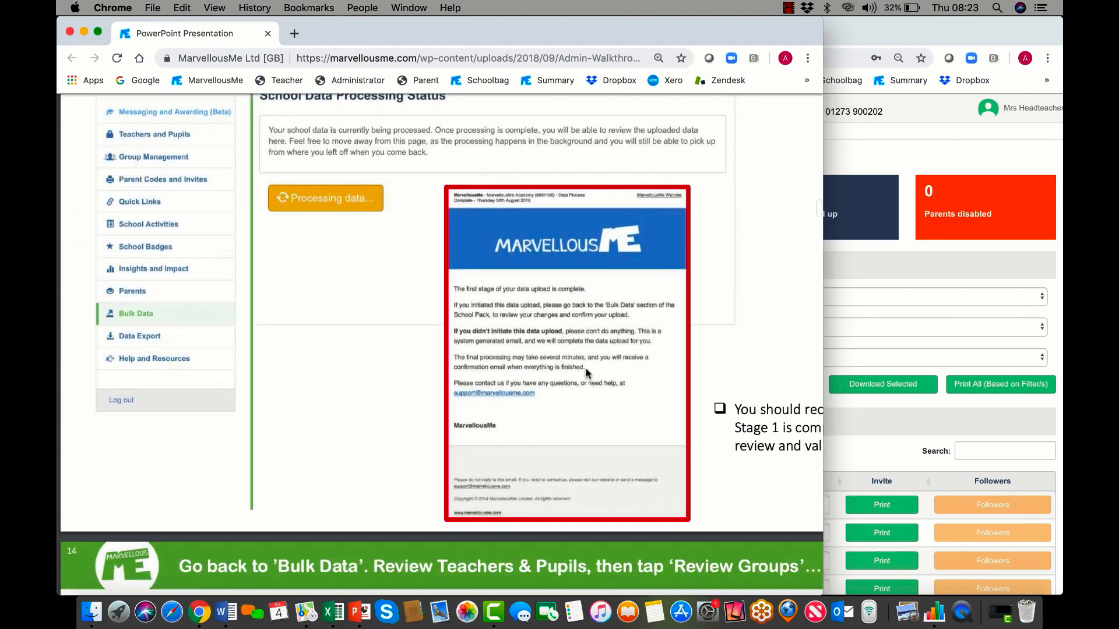
scroll(585, 367, down, 20)
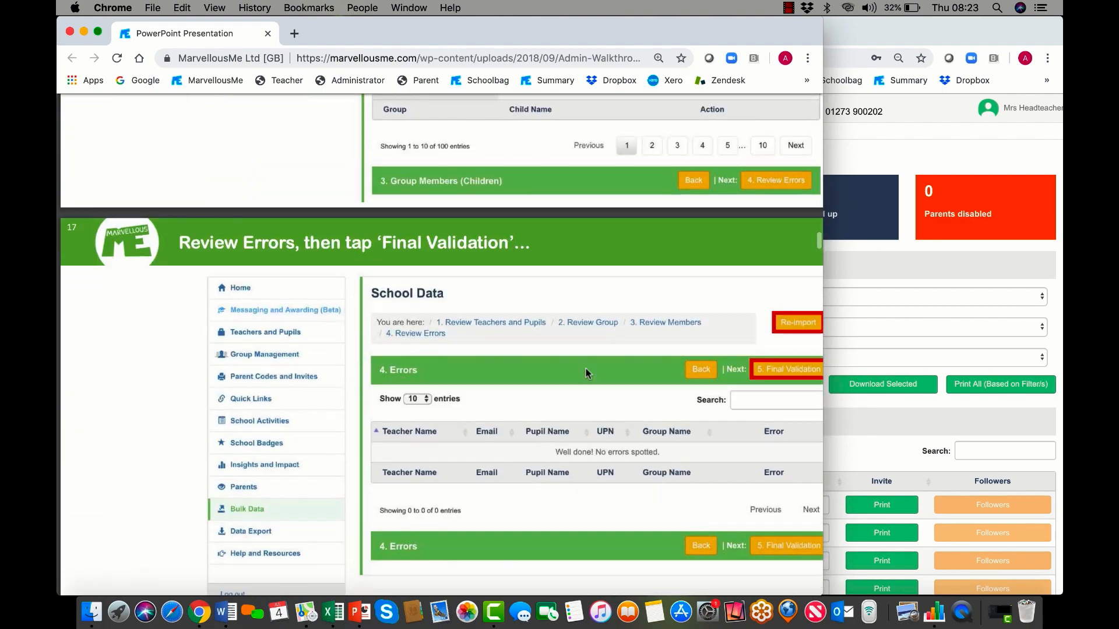
scroll(587, 373, down, 12)
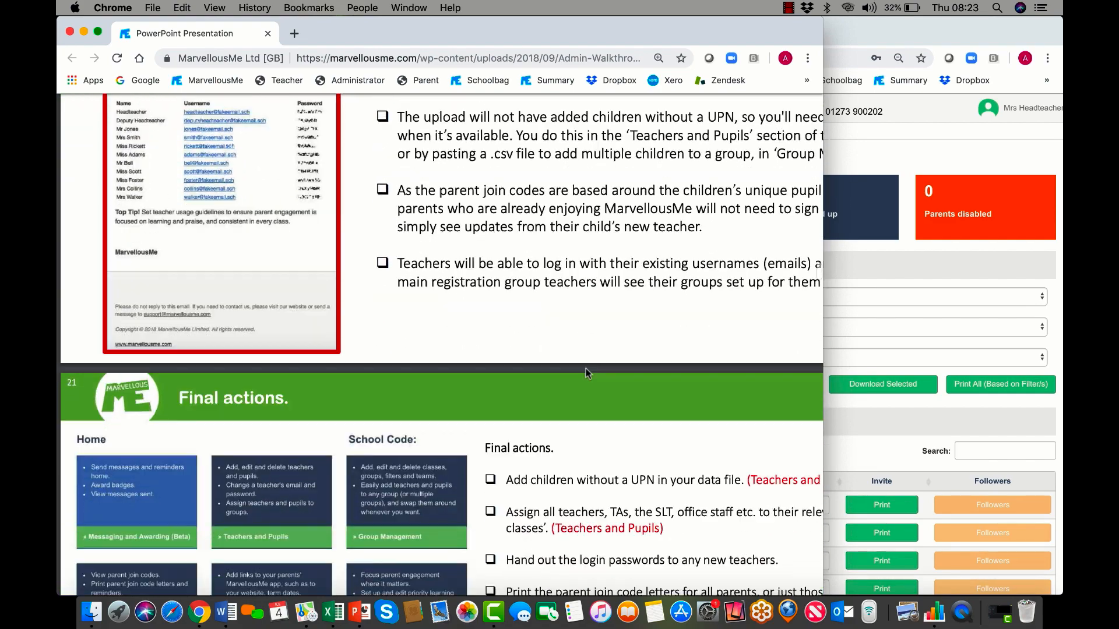
scroll(587, 373, down, 5)
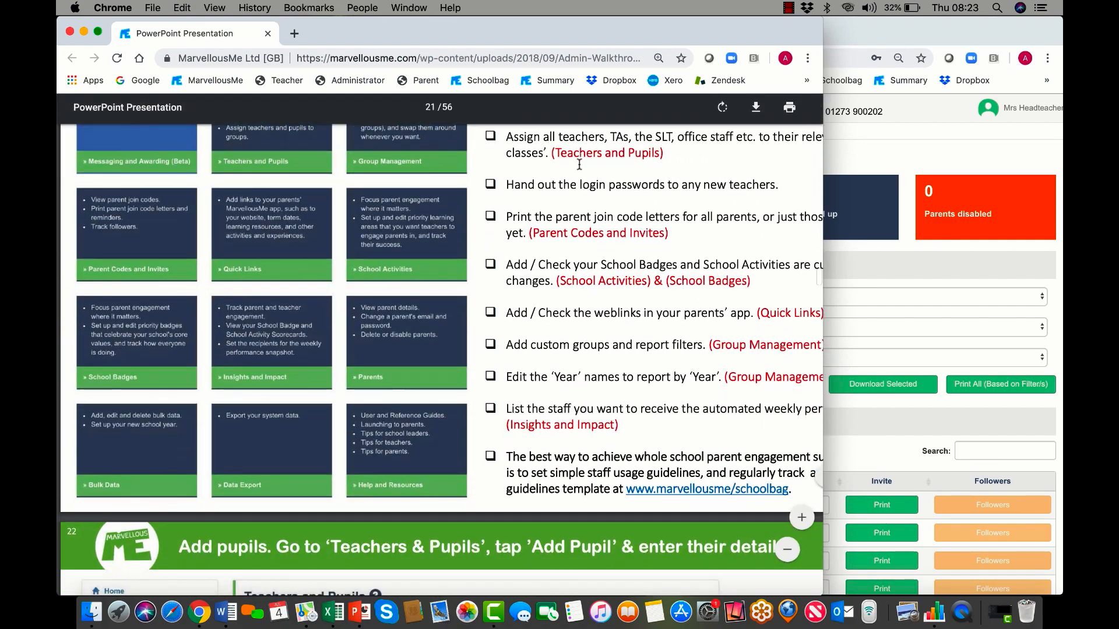
scroll(580, 164, up, 3)
scroll(562, 389, down, 3)
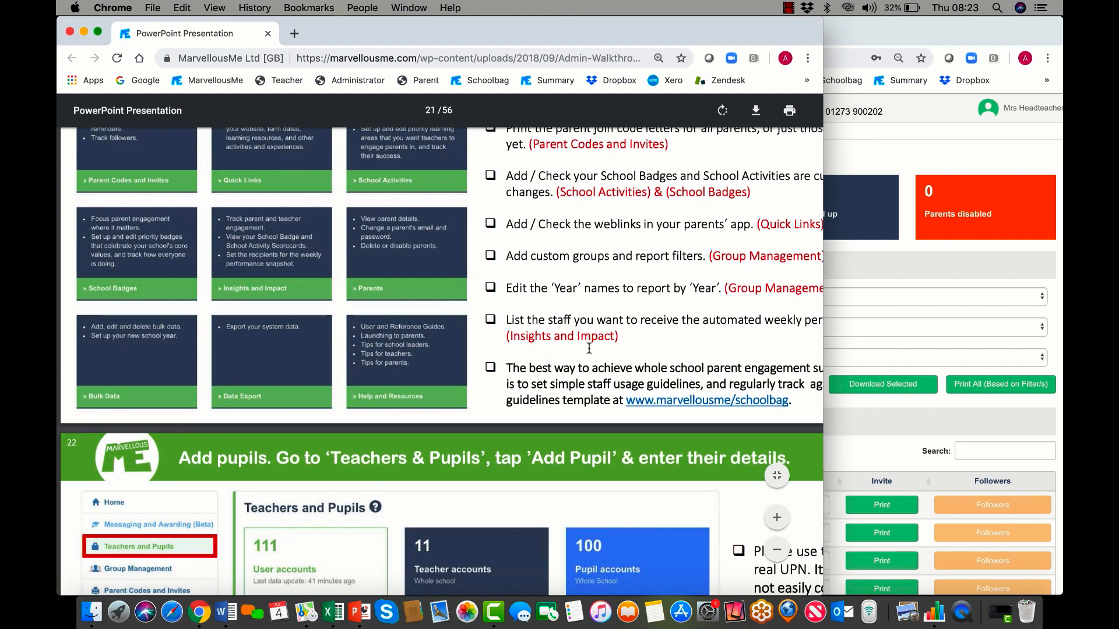
scroll(589, 348, down, 3)
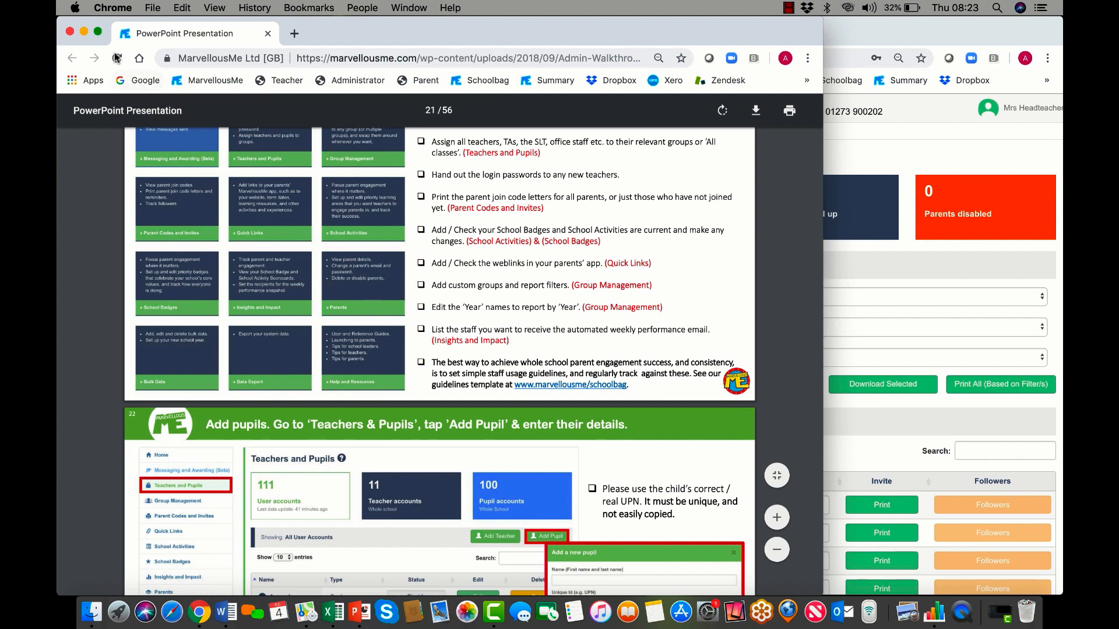
Minimise the walkthrough PDF, return to the full-width School Pack window and browse the Schoolbag resources through Help and Resources
click(84, 32)
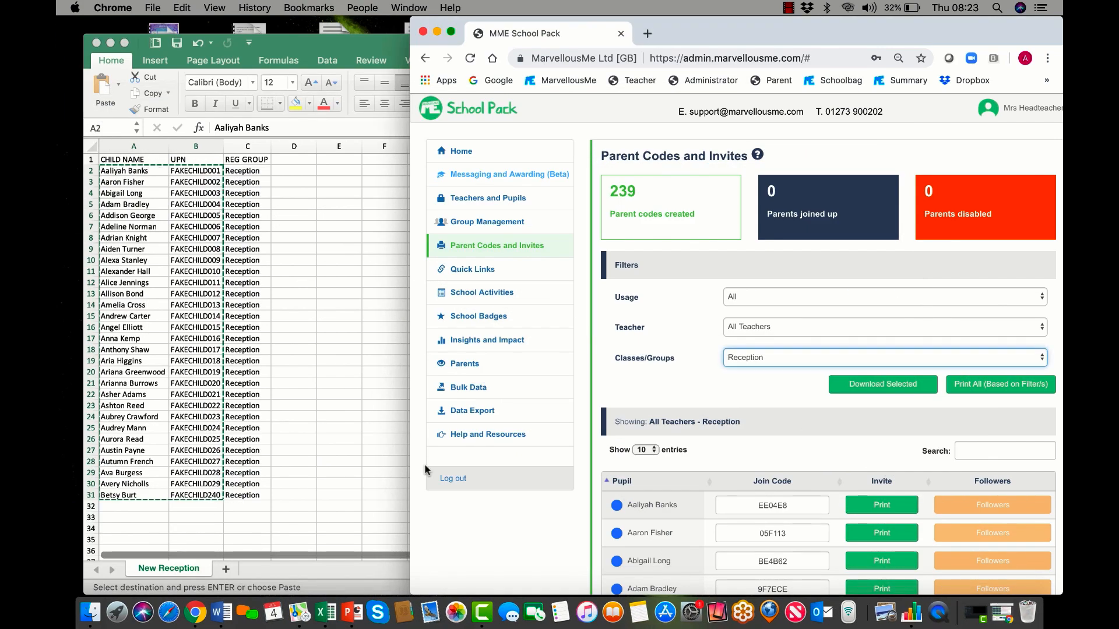
drag(410, 458, 58, 379)
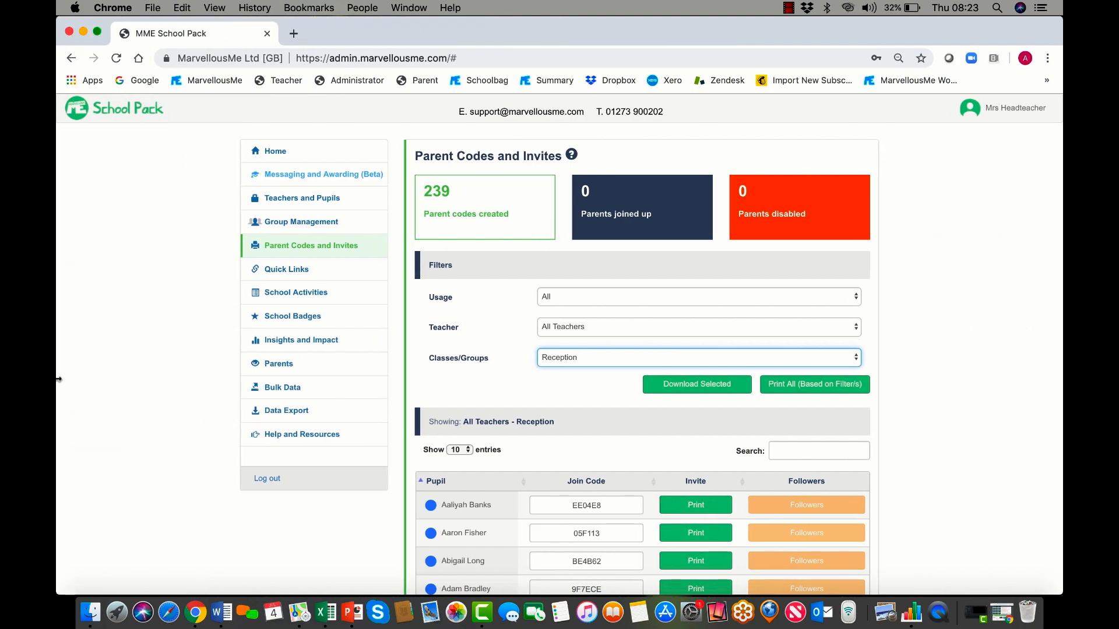
click(302, 435)
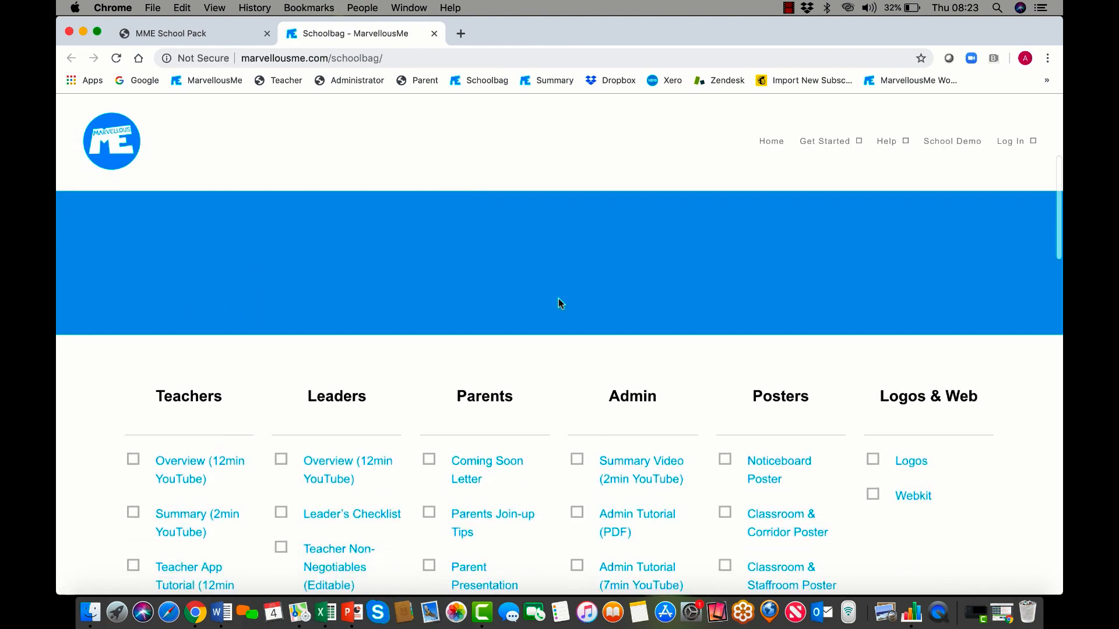
scroll(559, 304, down, 5)
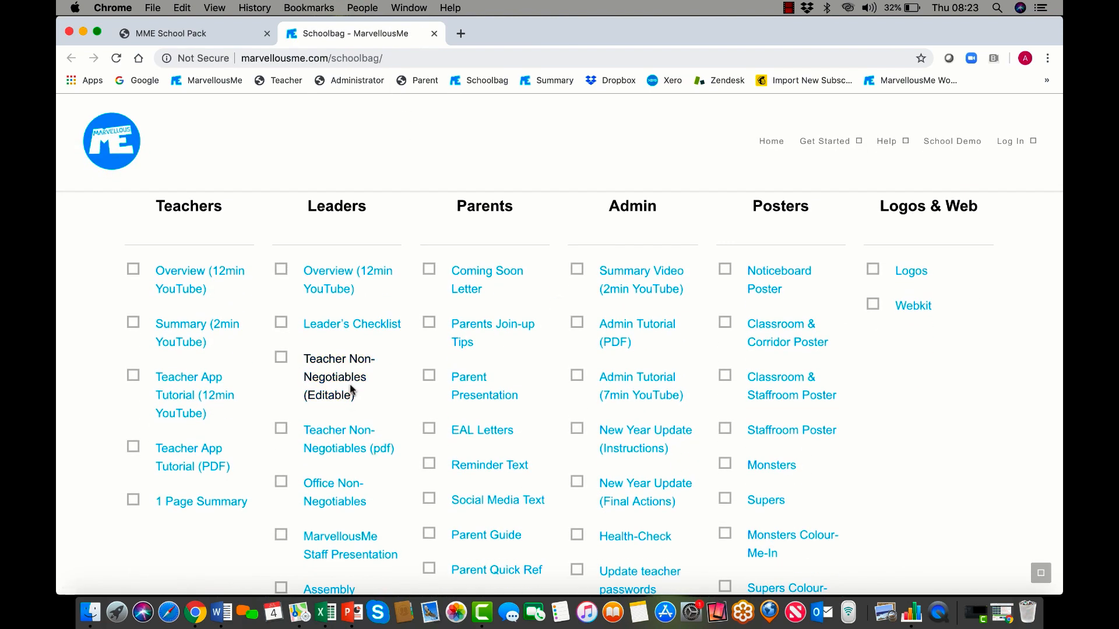